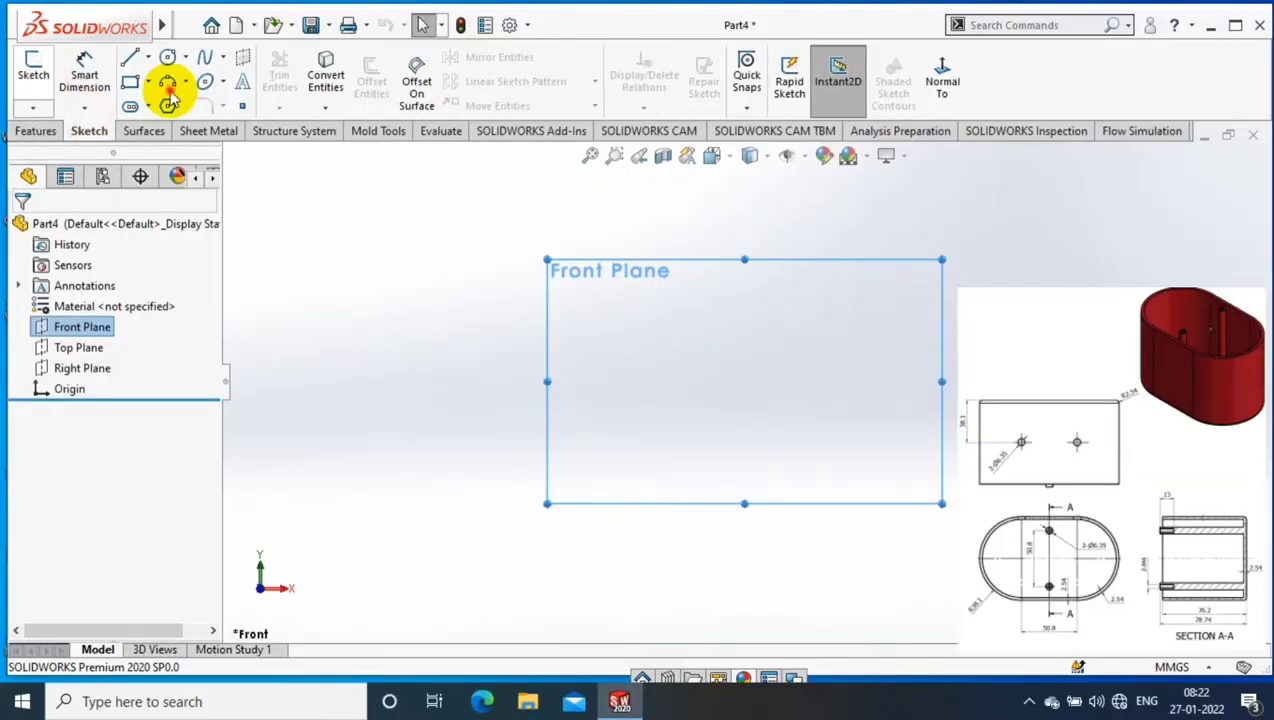
Step: Draw a straight slot on the Front Plane and dimension its length to 50.8 mm
{"action": "left_click", "coordinate": [131, 105]}
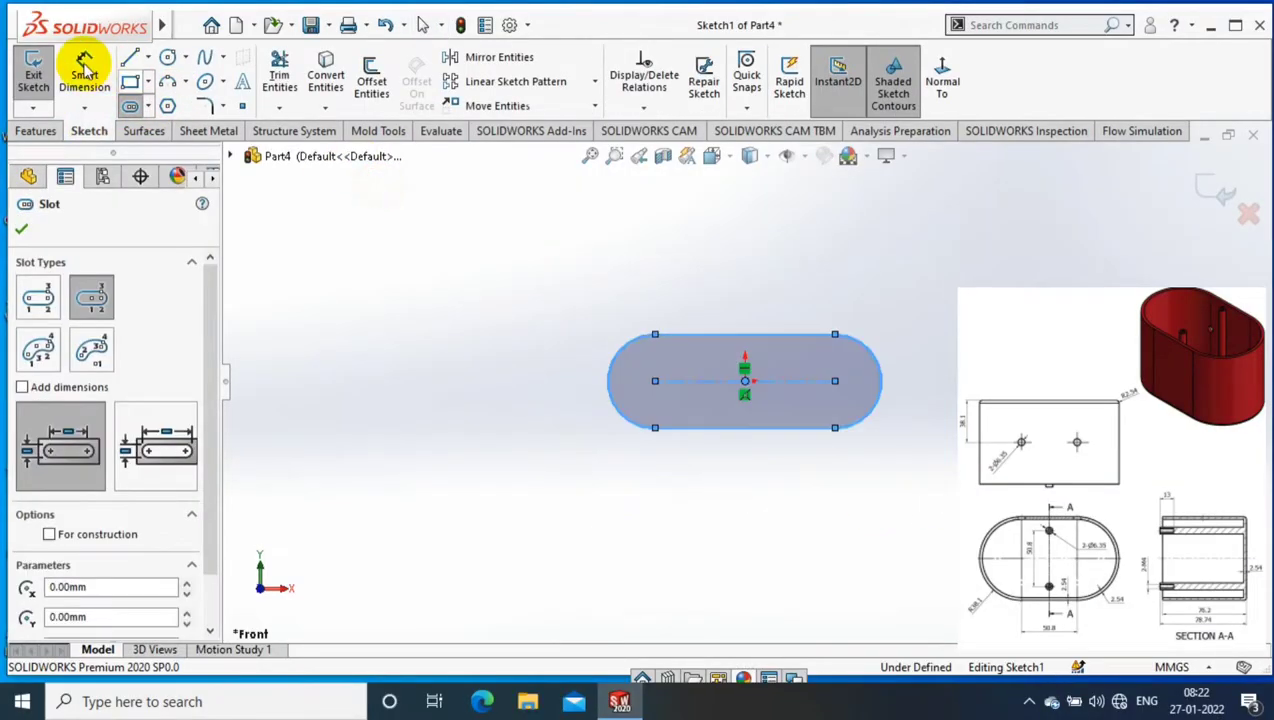
{"action": "left_click", "coordinate": [84, 75]}
{"action": "left_click", "coordinate": [745, 335]}
{"action": "left_click", "coordinate": [745, 283]}
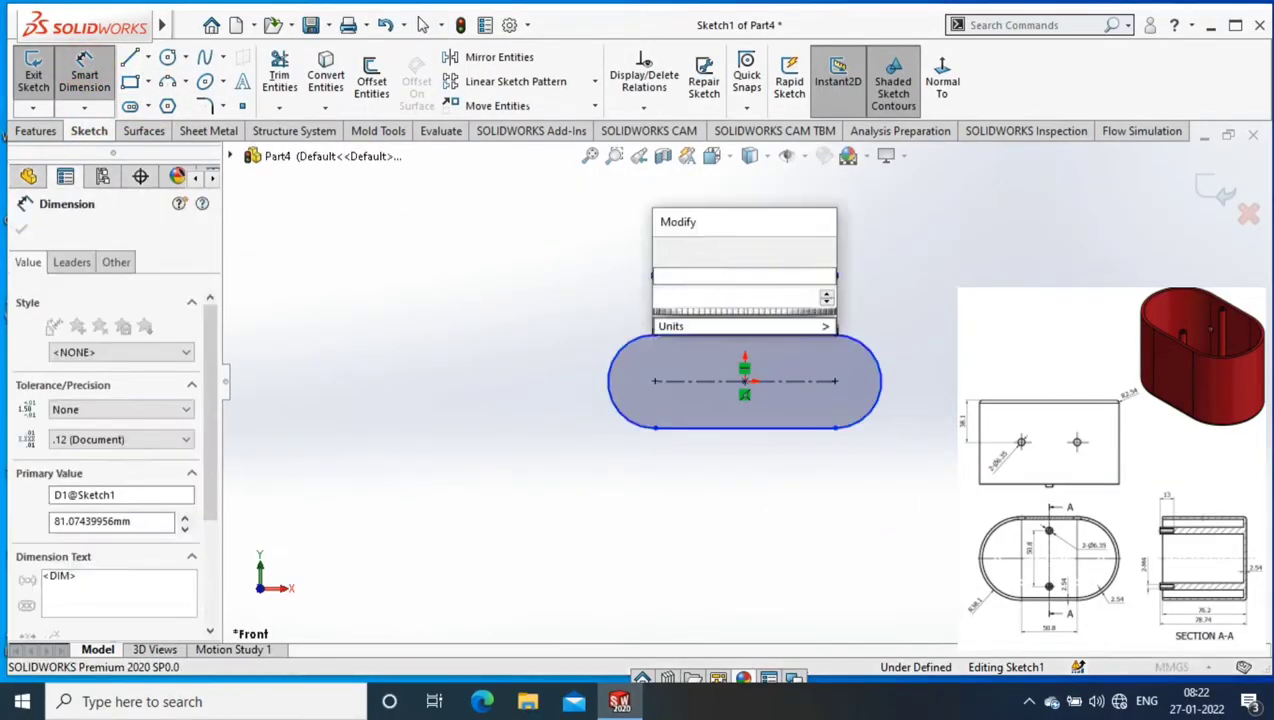
{"action": "type", "text": "50.8"}
{"action": "key", "text": "Return"}
Step: Dimension the slot's end arc to a 38.1 mm radius
{"action": "left_click", "coordinate": [402, 401]}
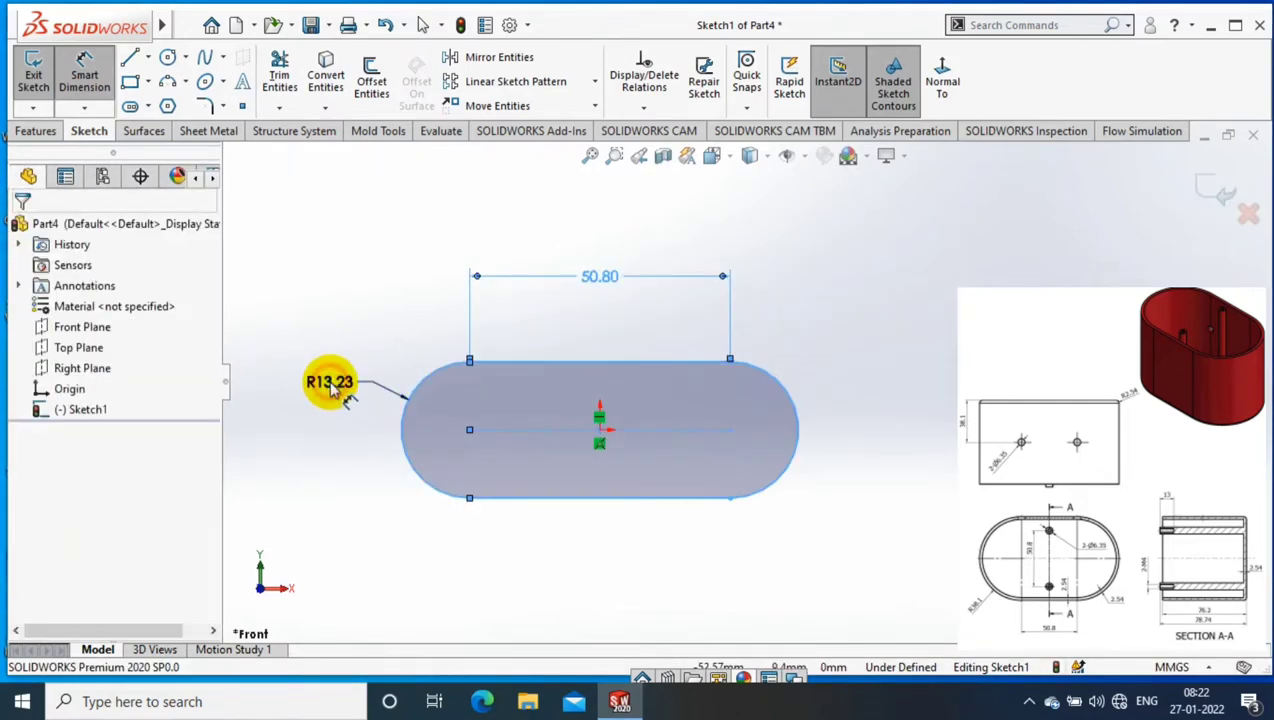
{"action": "left_click", "coordinate": [332, 383]}
{"action": "type", "text": "38.1"}
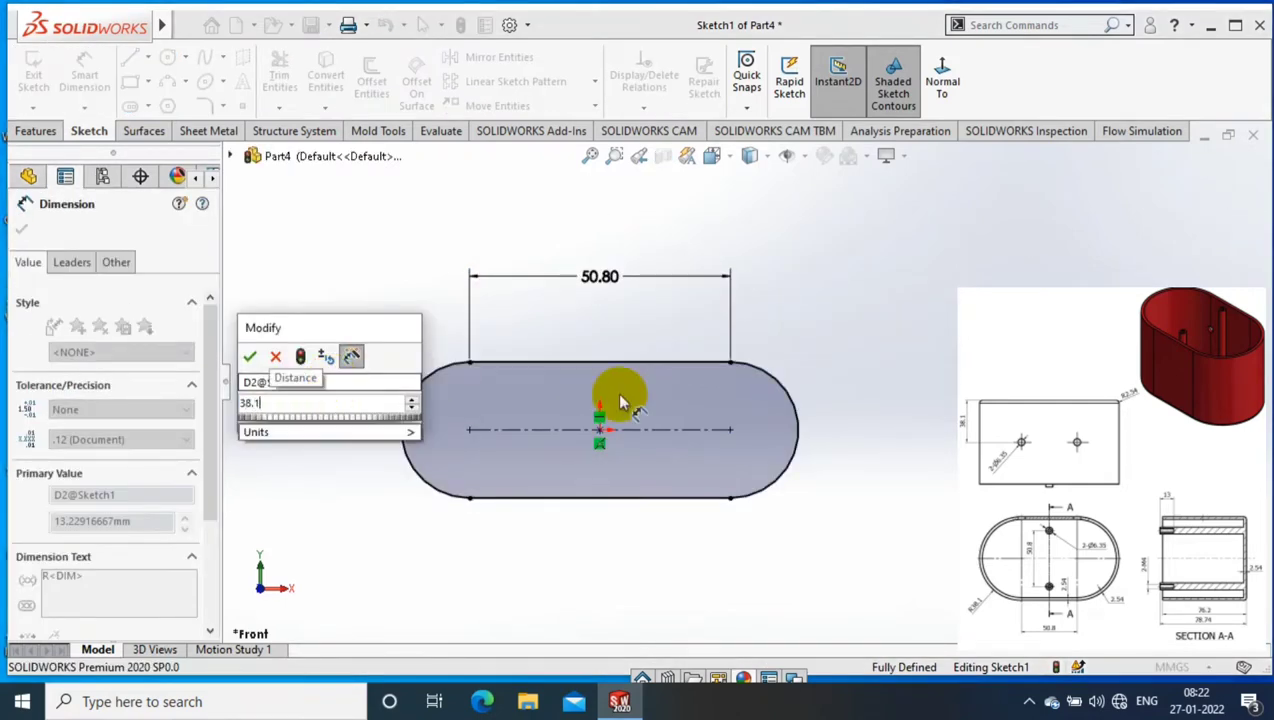
{"action": "key", "text": "Return"}
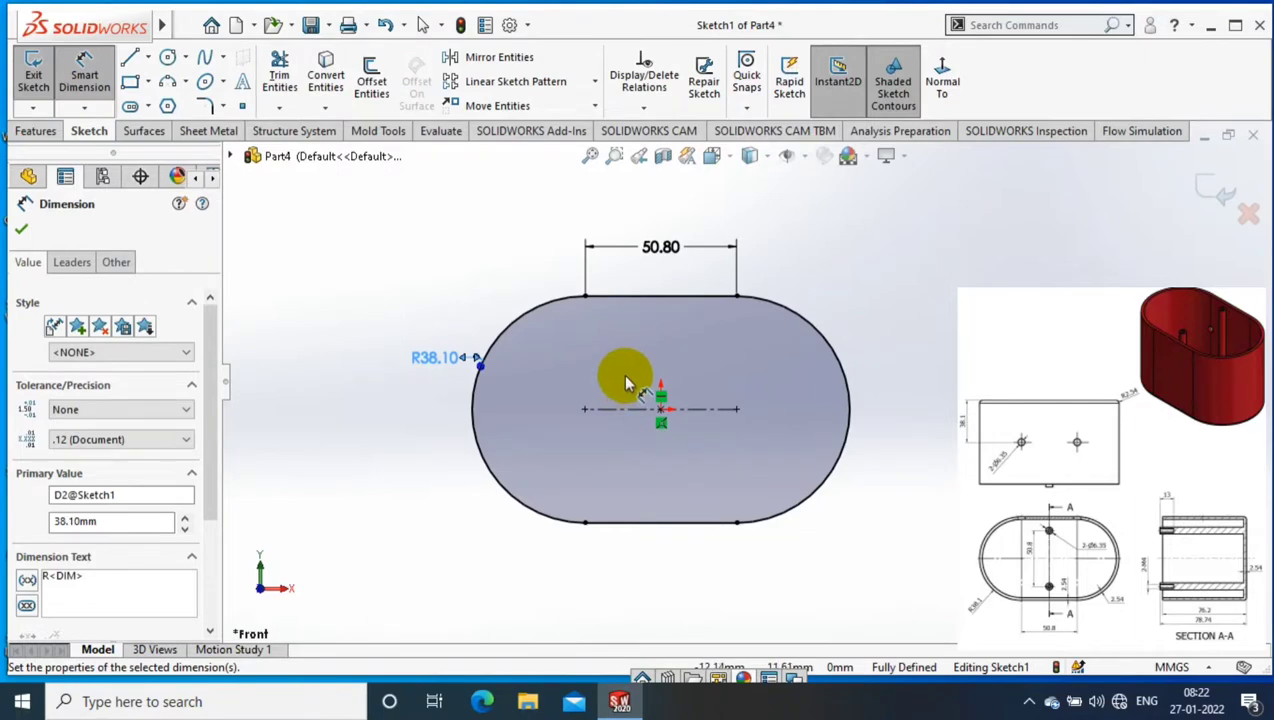
{"action": "left_click", "coordinate": [28, 131]}
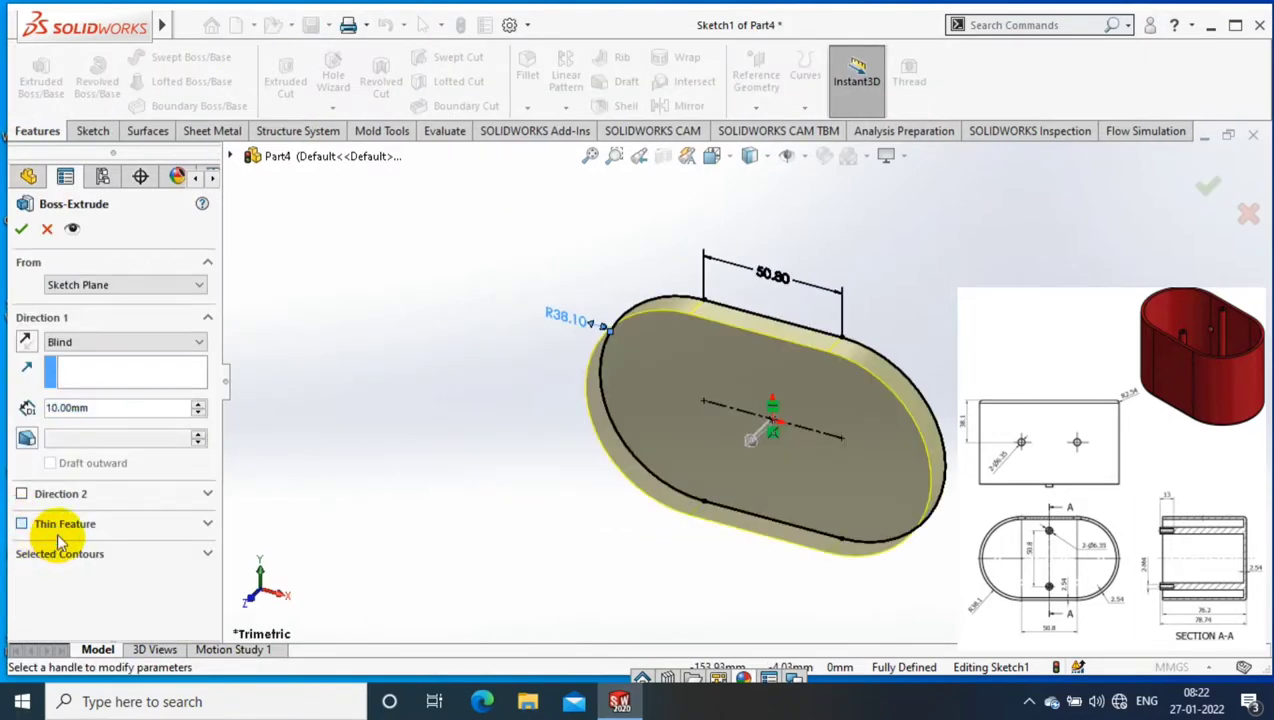
Step: Make the extrusion a thin feature with 2.4 mm wall thickness
{"action": "left_click", "coordinate": [58, 530]}
{"action": "double_click", "coordinate": [95, 577]}
{"action": "type", "text": "2.4"}
{"action": "key", "text": "Return"}
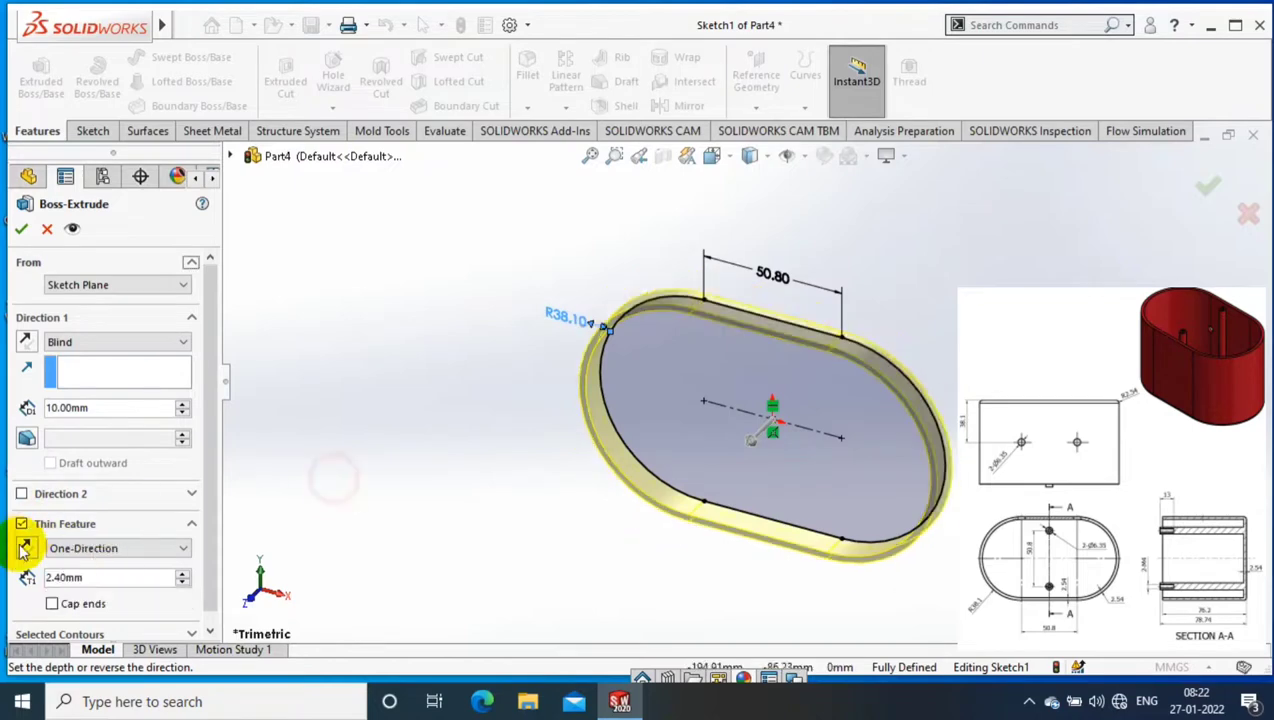
{"action": "left_click", "coordinate": [25, 549]}
{"action": "left_click", "coordinate": [25, 549]}
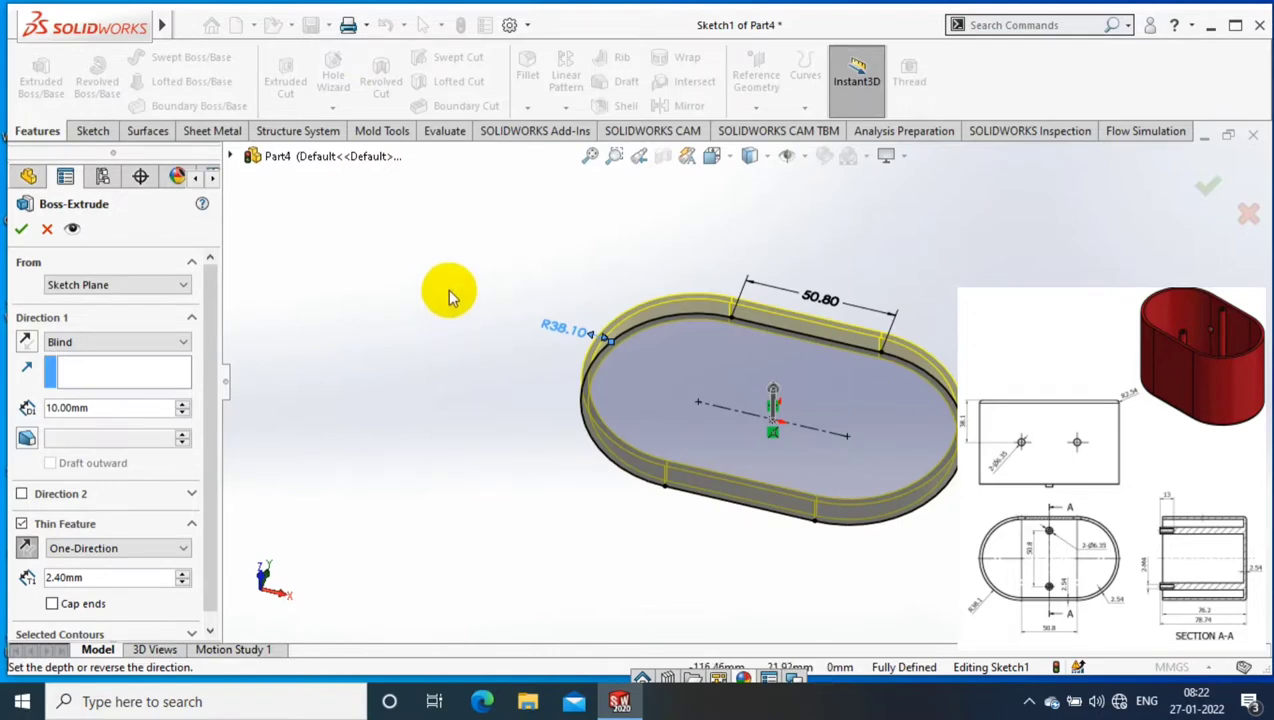
Step: Extrude the thin shell 76.2 mm deep with uncapped ends and accept it
{"action": "left_click_drag", "start_coordinate": [100, 407], "coordinate": [5, 405]}
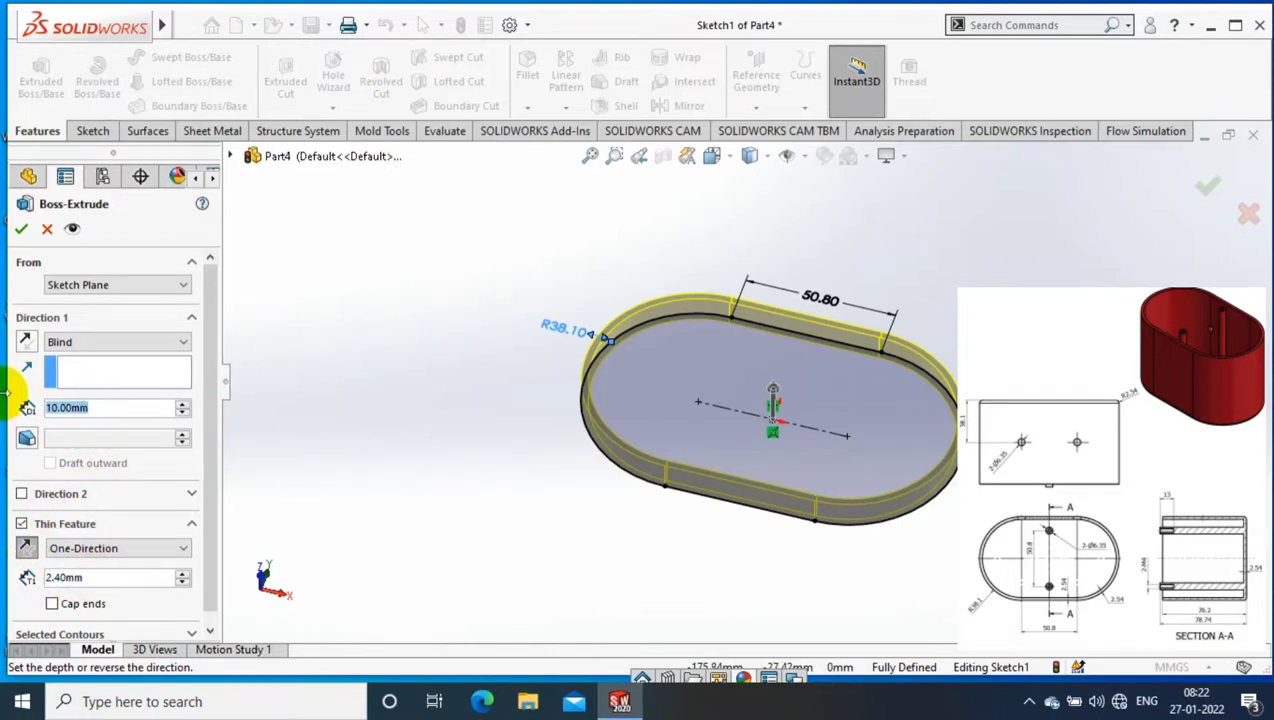
{"action": "type", "text": "76.2"}
{"action": "key", "text": "Return"}
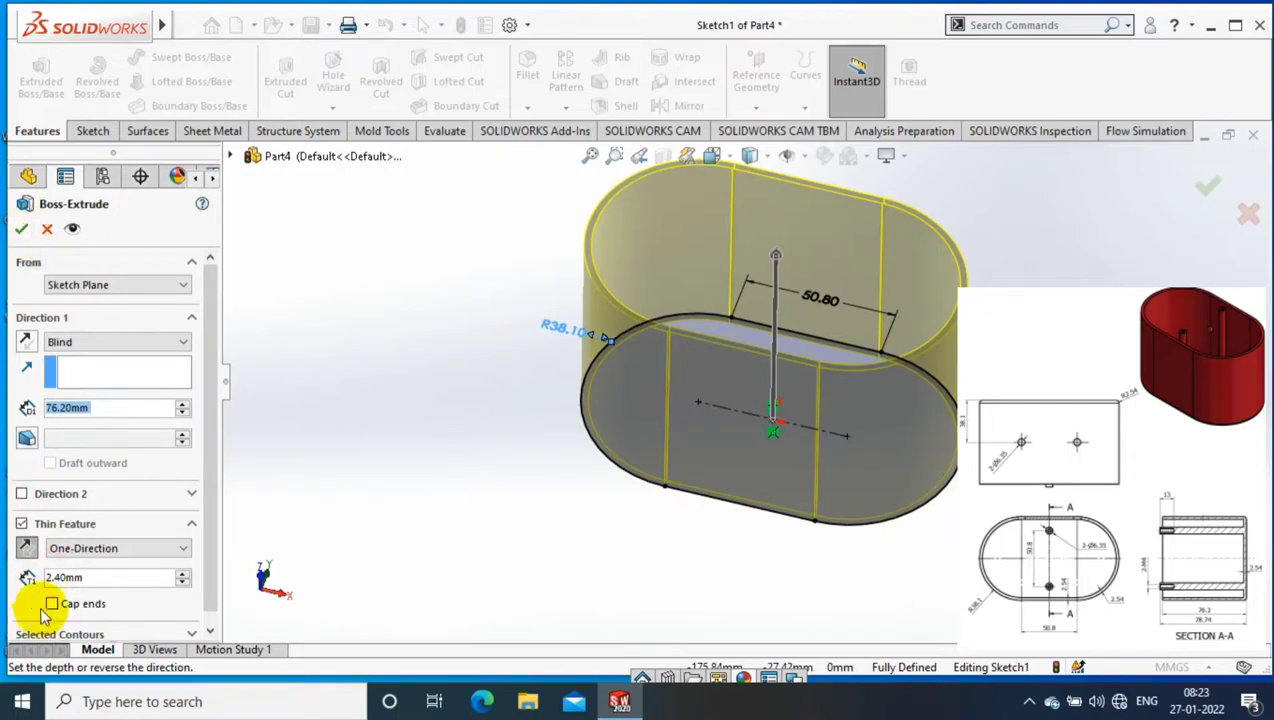
{"action": "left_click", "coordinate": [52, 603]}
{"action": "left_click", "coordinate": [52, 603]}
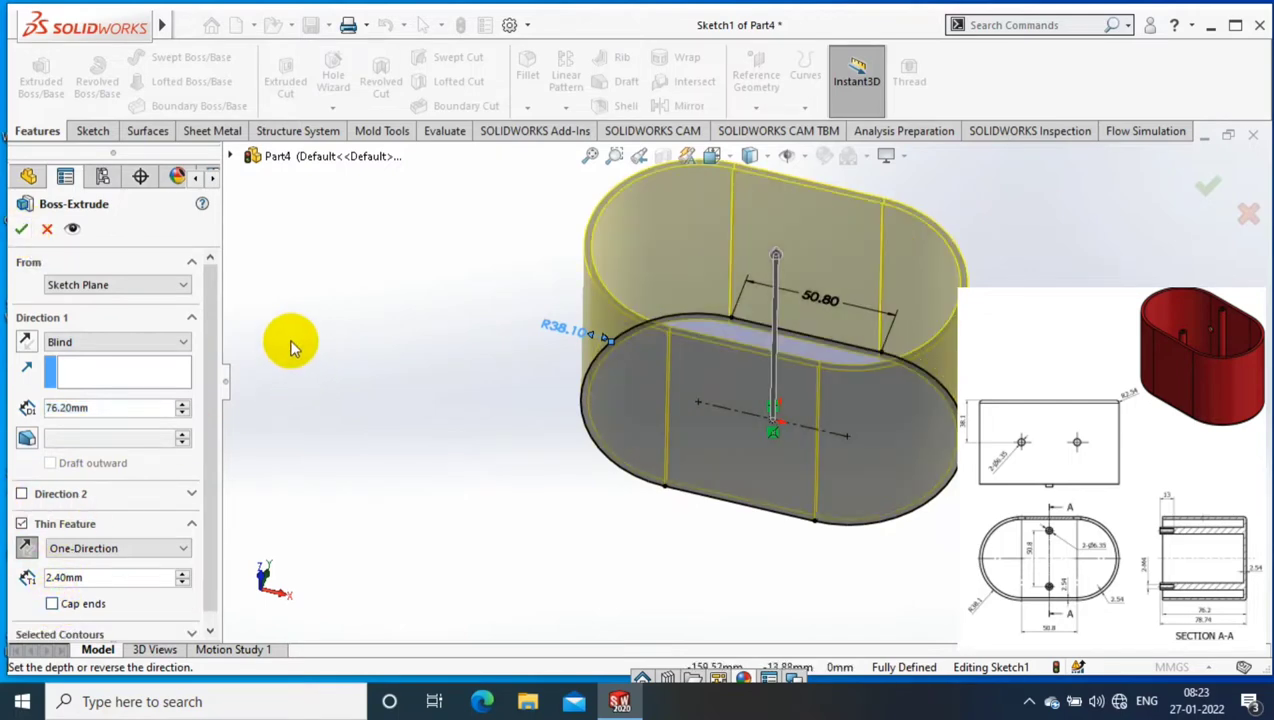
{"action": "left_click", "coordinate": [21, 228]}
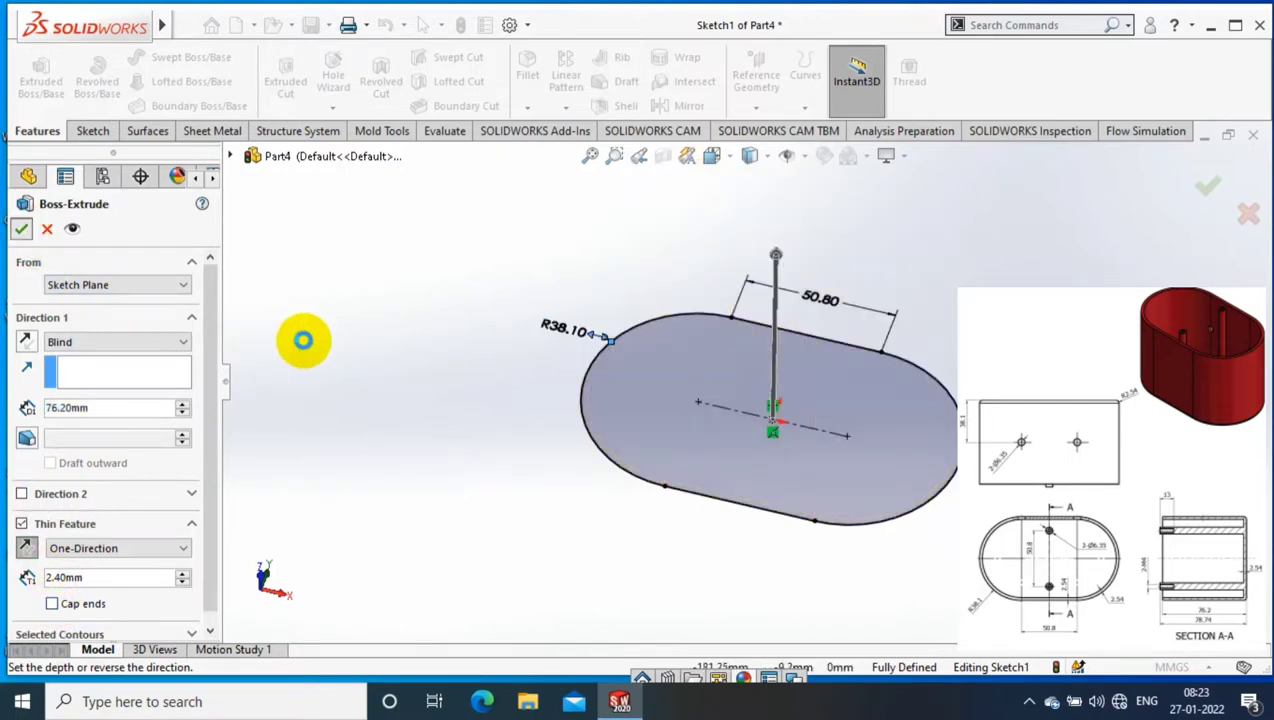
{"action": "mouse_move", "coordinate": [305, 326]}
{"action": "middle_mouse_down"}
{"action": "mouse_move", "coordinate": [455, 364]}
{"action": "mouse_move", "coordinate": [754, 355]}
{"action": "mouse_move", "coordinate": [813, 253]}
{"action": "middle_mouse_up"}
{"action": "scroll", "coordinate": [813, 253], "scroll_direction": "down", "scroll_amount": 2}
Step: Extrude the original oblong sketch 2.40 mm deep to form the floor
{"action": "left_click", "coordinate": [780, 282]}
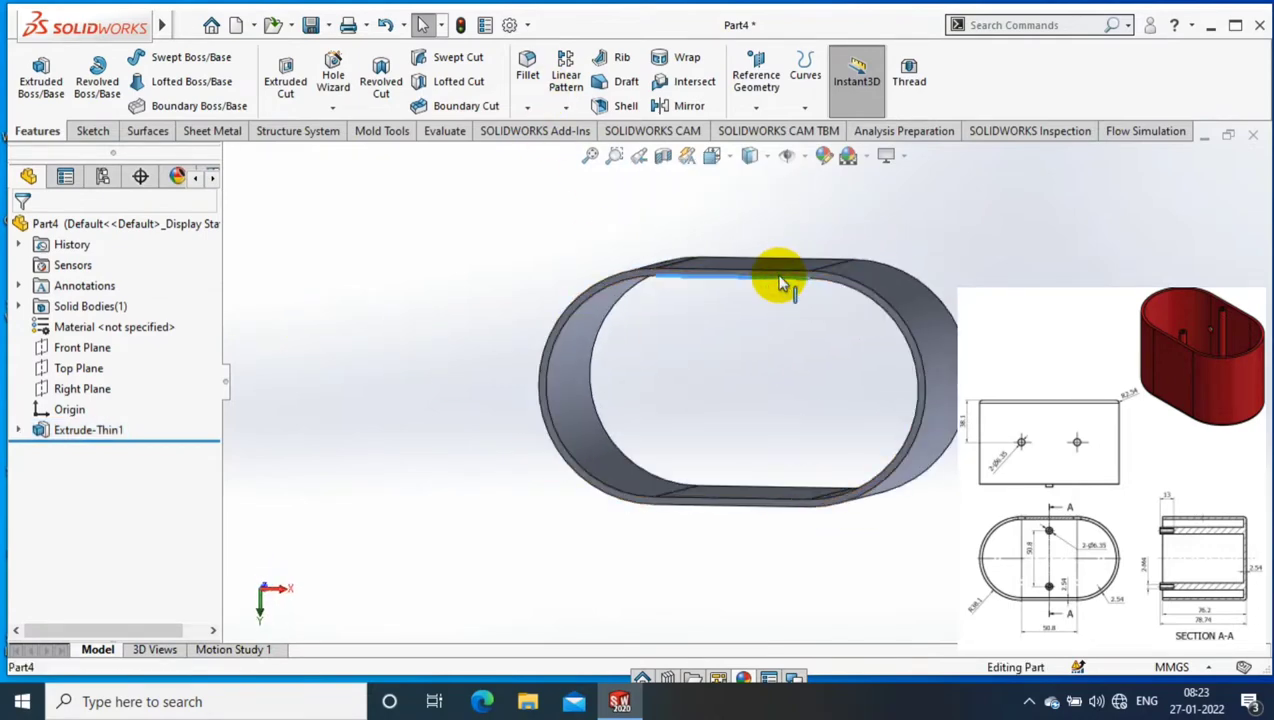
{"action": "scroll", "coordinate": [780, 282], "scroll_direction": "up", "scroll_amount": 1}
{"action": "left_click", "coordinate": [17, 429]}
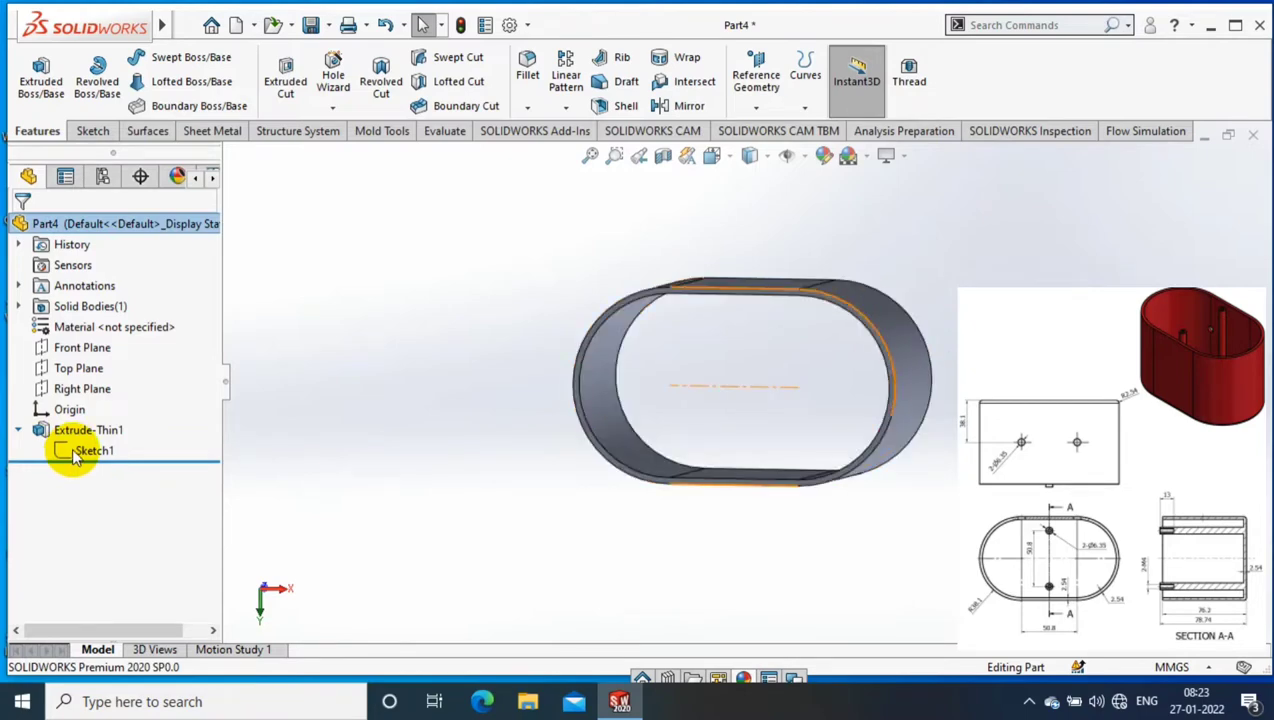
{"action": "left_click", "coordinate": [35, 82]}
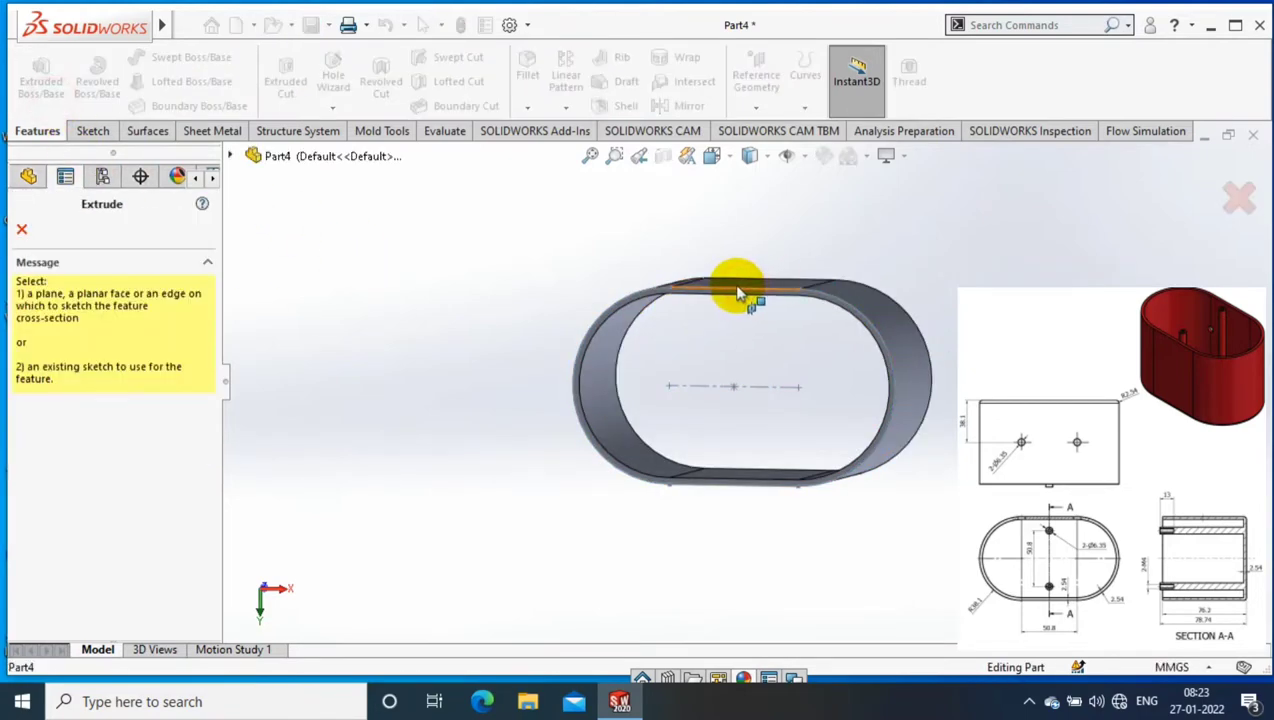
{"action": "left_click", "coordinate": [737, 293]}
{"action": "double_click", "coordinate": [156, 407]}
{"action": "type", "text": "2.40"}
{"action": "key", "text": "Return"}
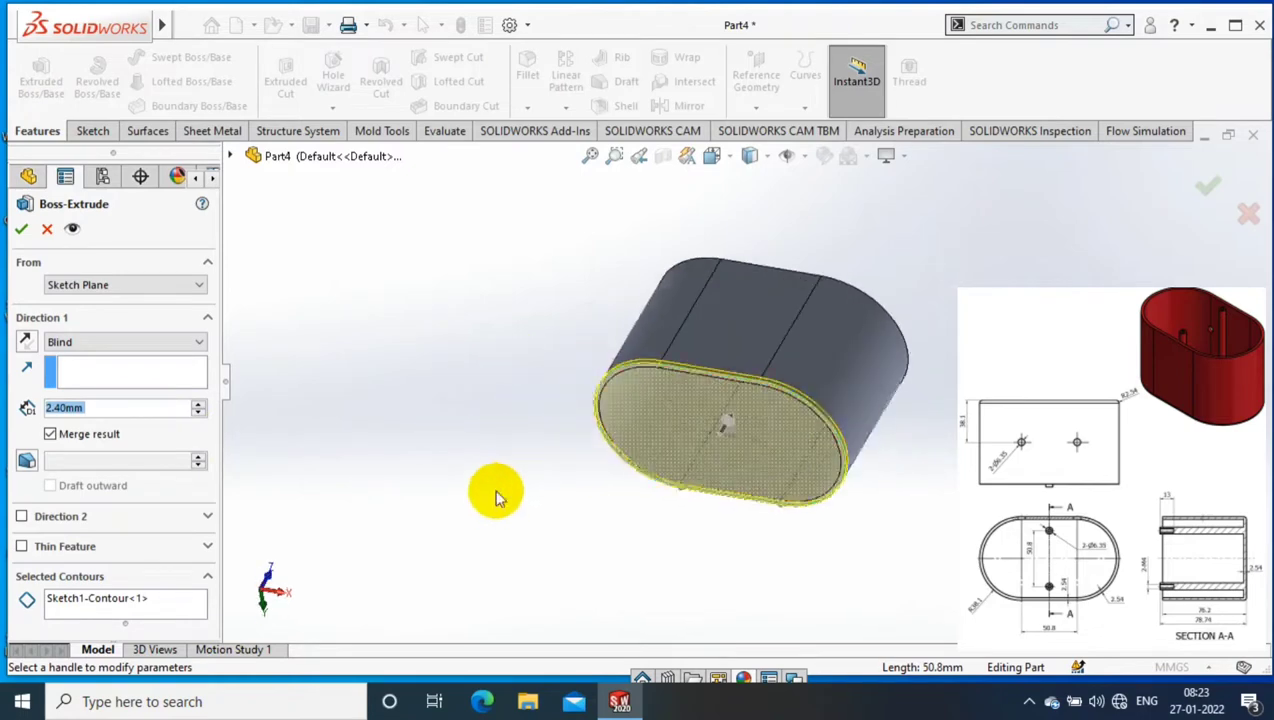
Step: View the floor face Normal To for sketching
{"action": "mouse_move", "coordinate": [364, 287]}
{"action": "middle_mouse_down"}
{"action": "mouse_move", "coordinate": [868, 368]}
{"action": "mouse_move", "coordinate": [788, 421]}
{"action": "mouse_move", "coordinate": [770, 388]}
{"action": "middle_mouse_up"}
{"action": "right_click", "coordinate": [770, 388]}
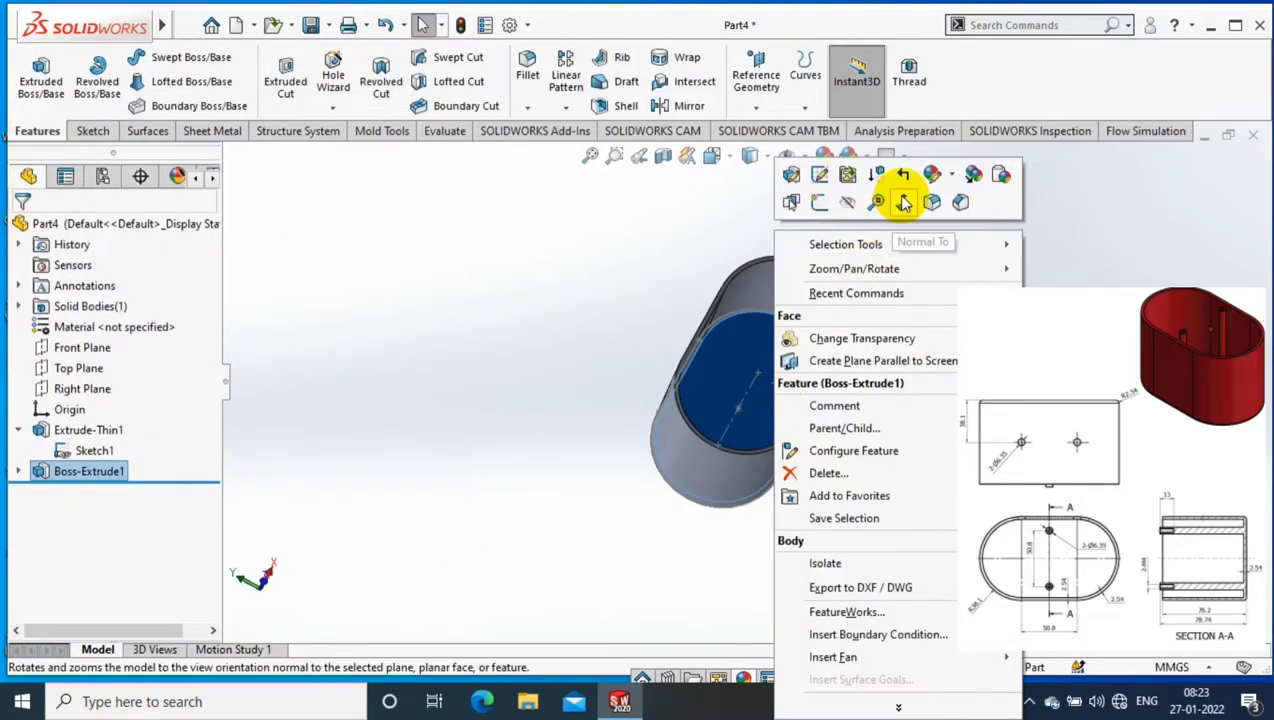
{"action": "left_click", "coordinate": [898, 200]}
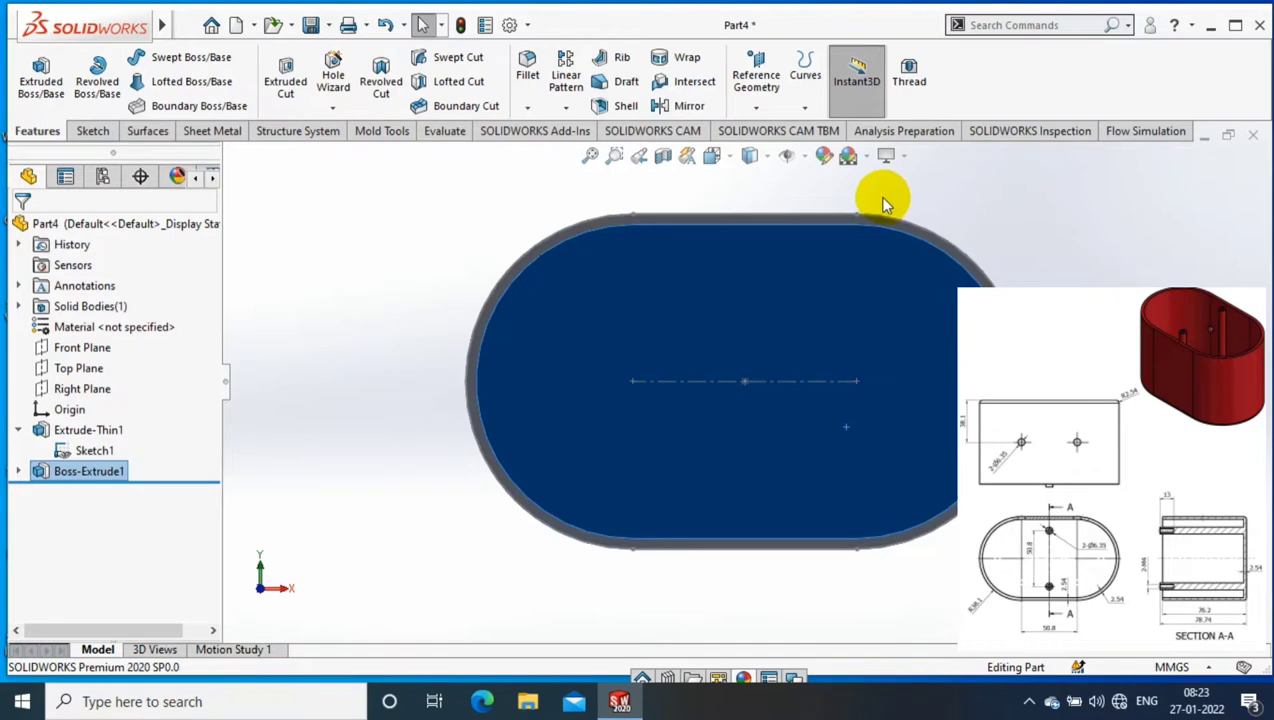
{"action": "left_click", "coordinate": [90, 130]}
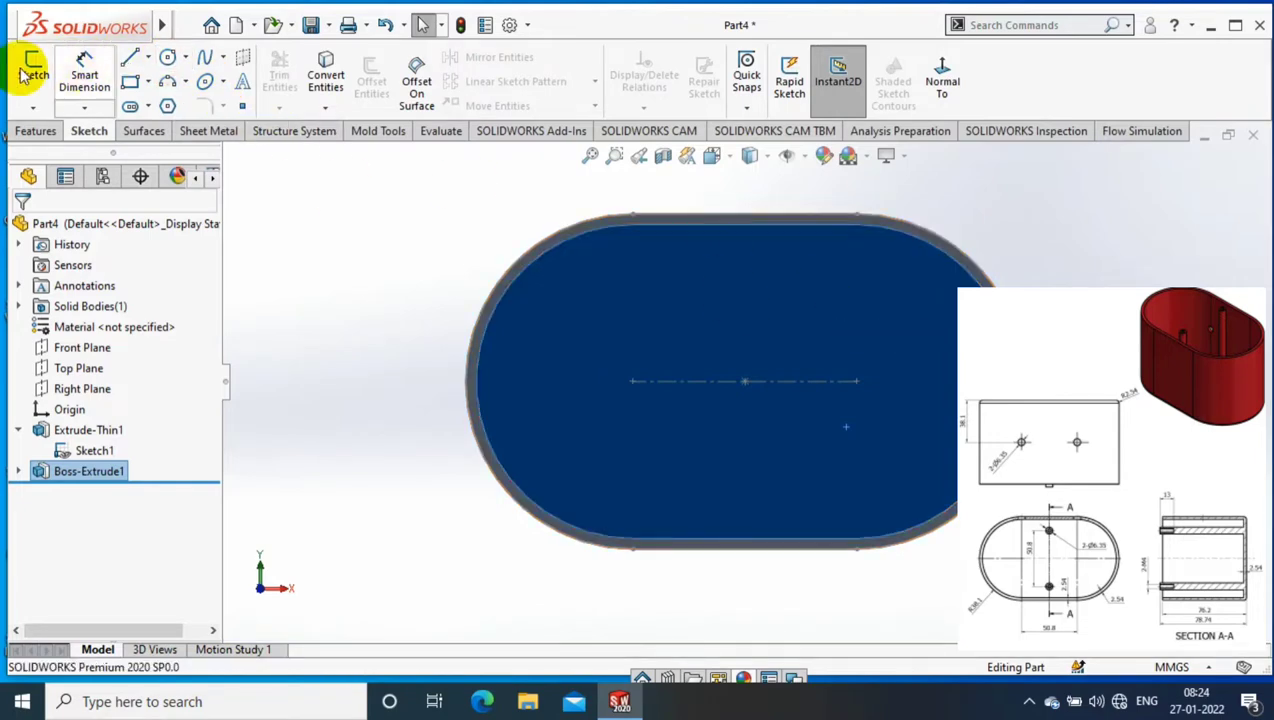
Step: Sketch two circles on the floor, one above and one below the origin
{"action": "left_click", "coordinate": [22, 75]}
{"action": "left_click", "coordinate": [167, 57]}
{"action": "left_click", "coordinate": [745, 289]}
{"action": "left_click", "coordinate": [766, 289]}
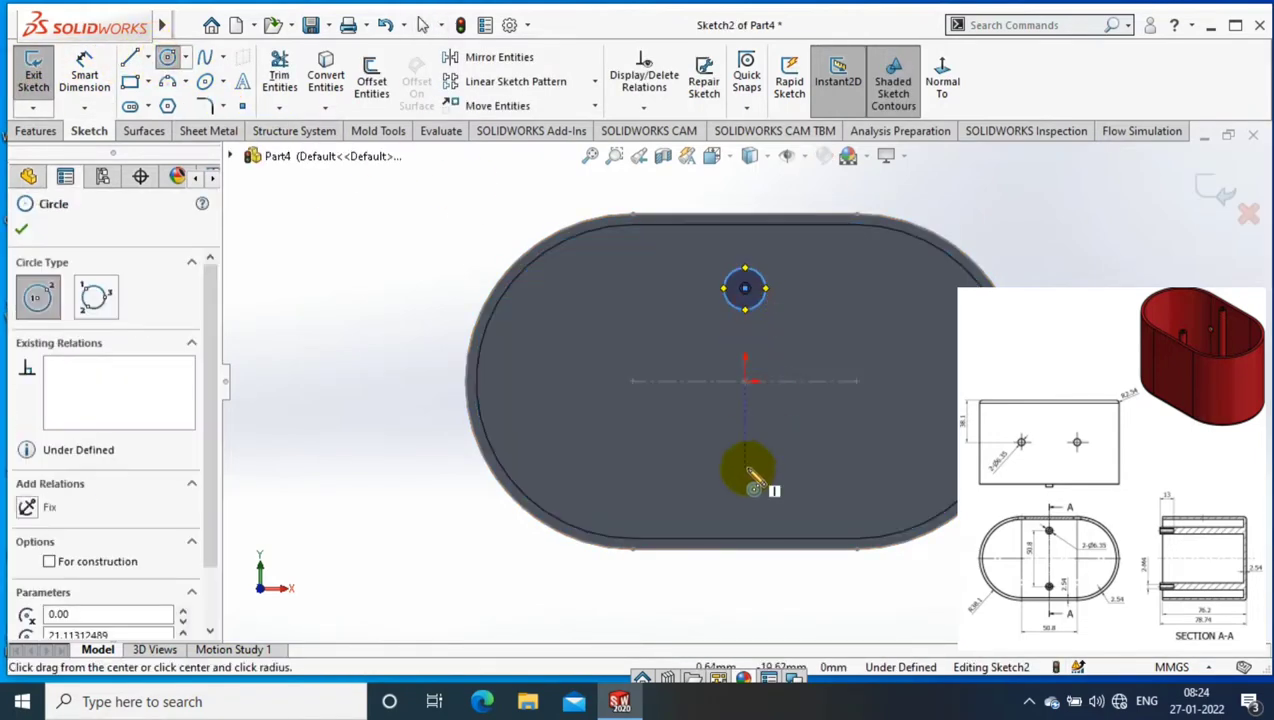
{"action": "left_click_drag", "start_coordinate": [746, 469], "coordinate": [766, 490]}
{"action": "left_click", "coordinate": [773, 505]}
{"action": "key", "text": "Escape"}
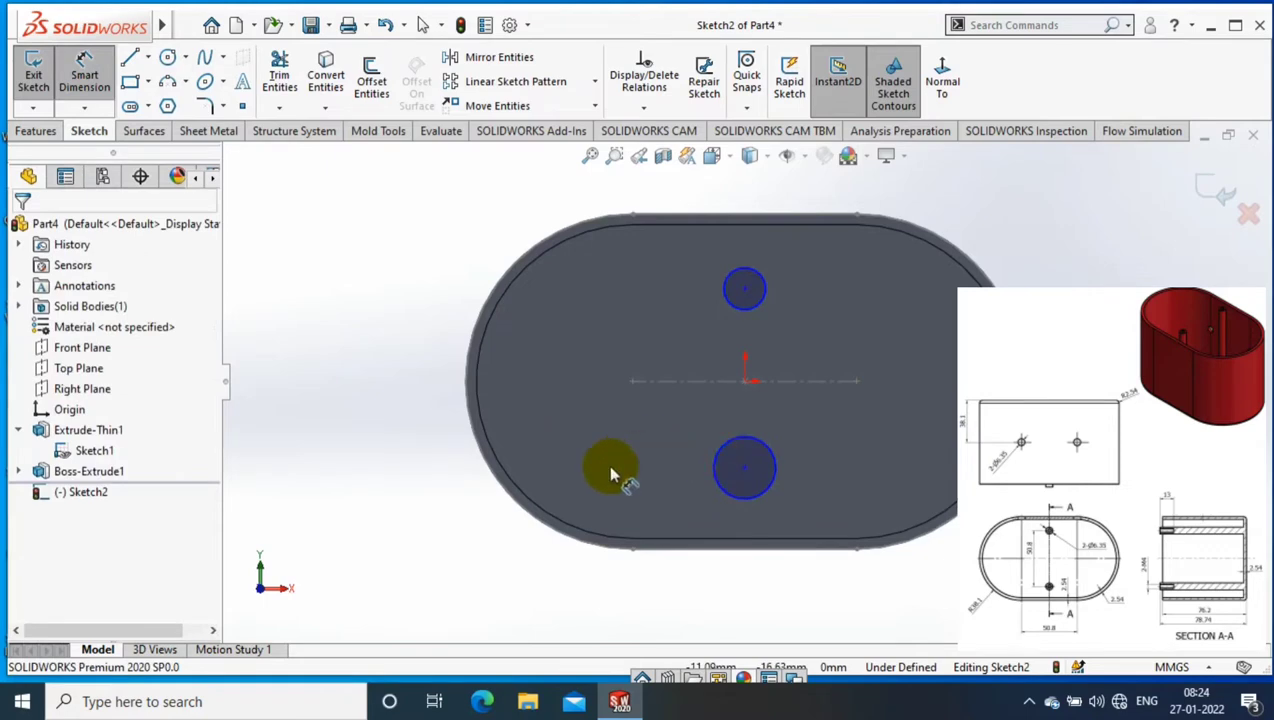
Step: Set the lower circle's diameter to 6.5 mm
{"action": "left_click", "coordinate": [600, 466]}
{"action": "type", "text": "6.5"}
{"action": "key", "text": "Return"}
{"action": "key", "text": "Escape"}
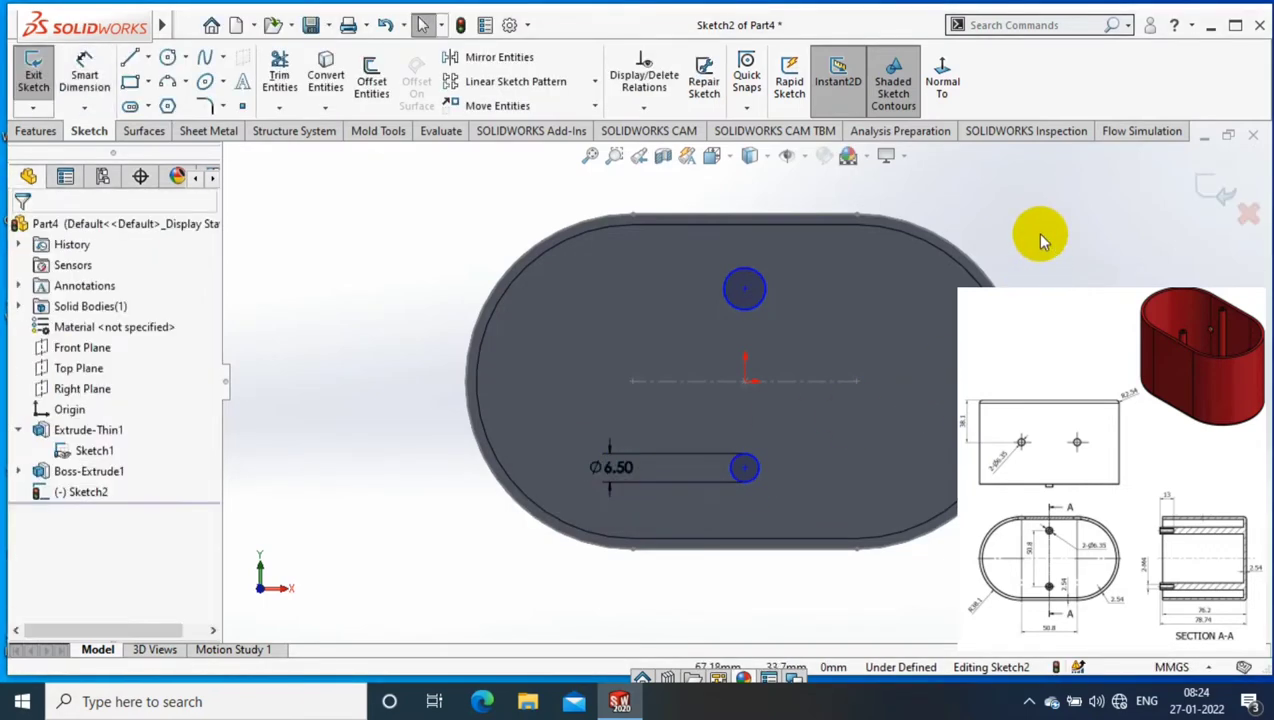
Step: Align both circle centres vertically with the origin, then select both circles together
{"action": "left_click", "coordinate": [745, 380]}
{"action": "left_click", "coordinate": [62, 512]}
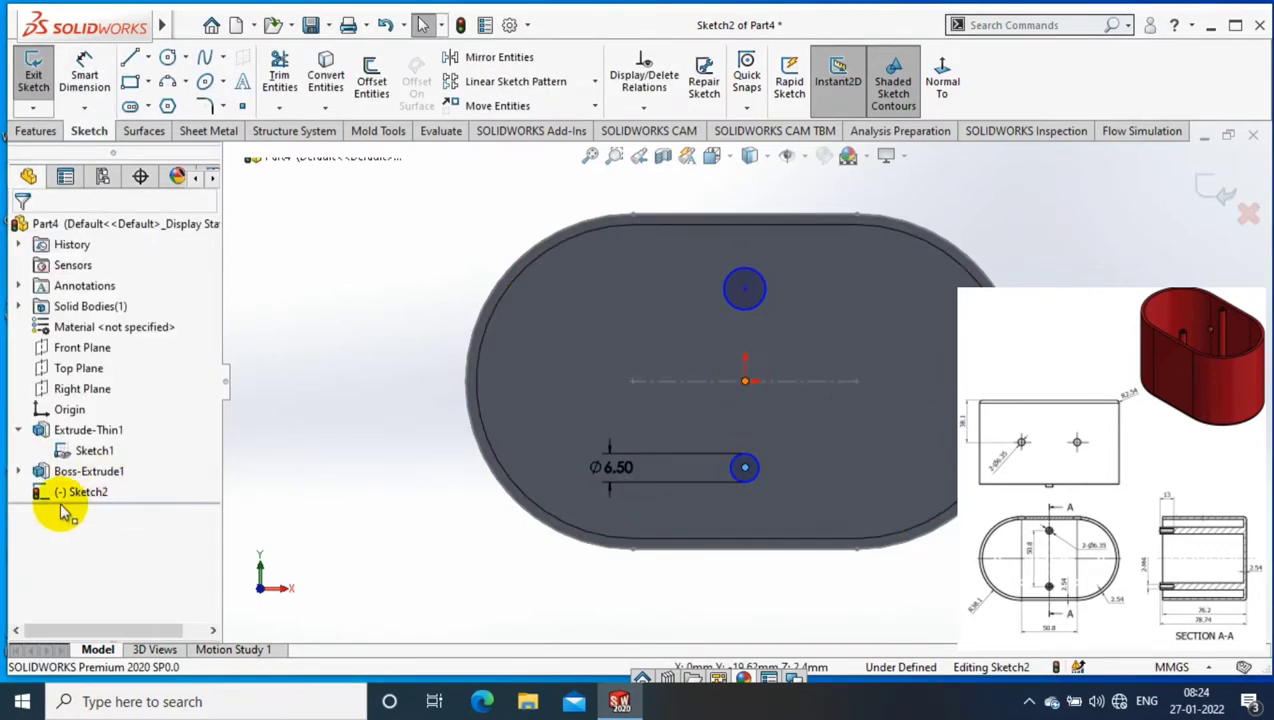
{"action": "left_click", "coordinate": [30, 547]}
{"action": "left_click", "coordinate": [24, 230]}
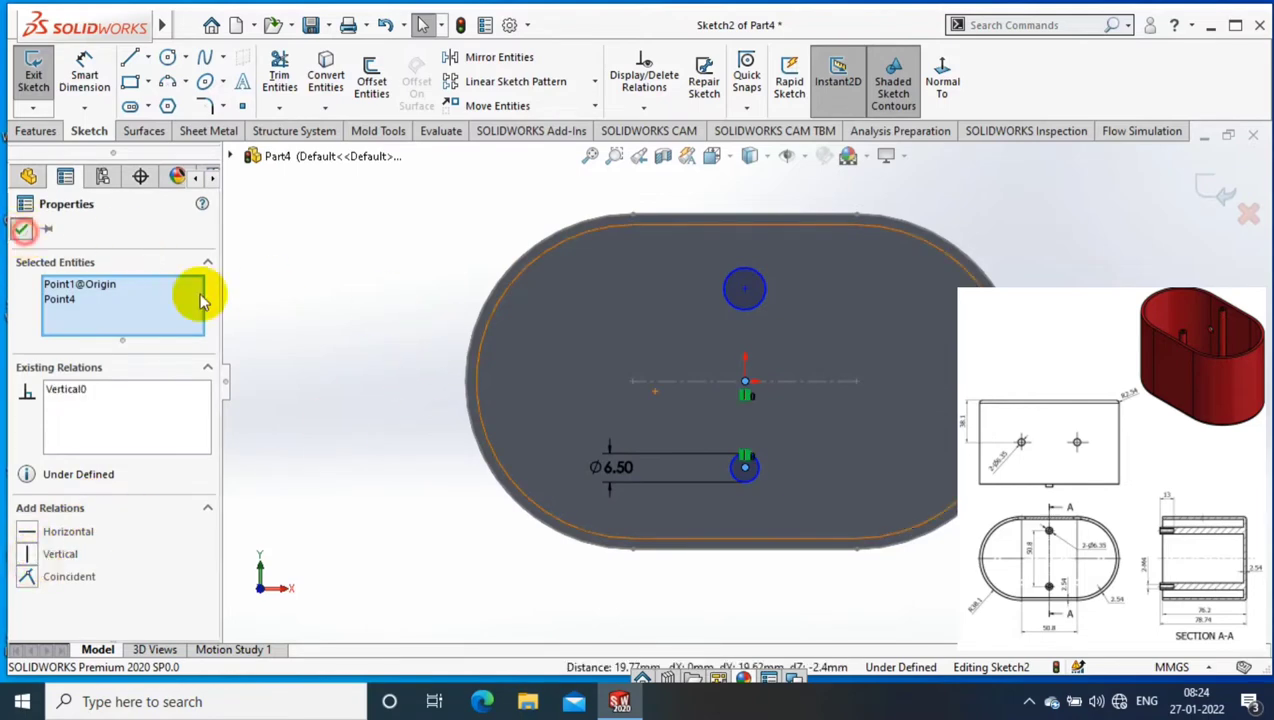
{"action": "left_click", "coordinate": [745, 290]}
{"action": "left_click", "coordinate": [745, 380], "text": "ctrl"}
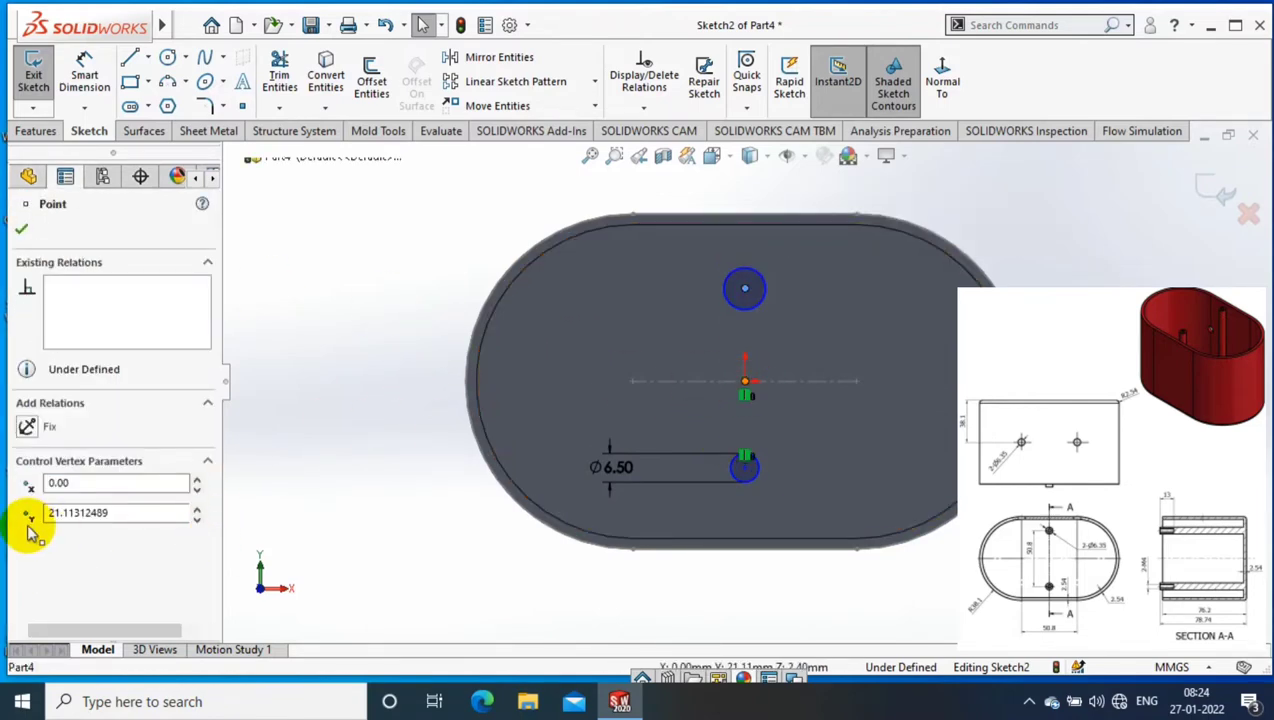
{"action": "left_click", "coordinate": [25, 553]}
{"action": "left_click", "coordinate": [401, 301]}
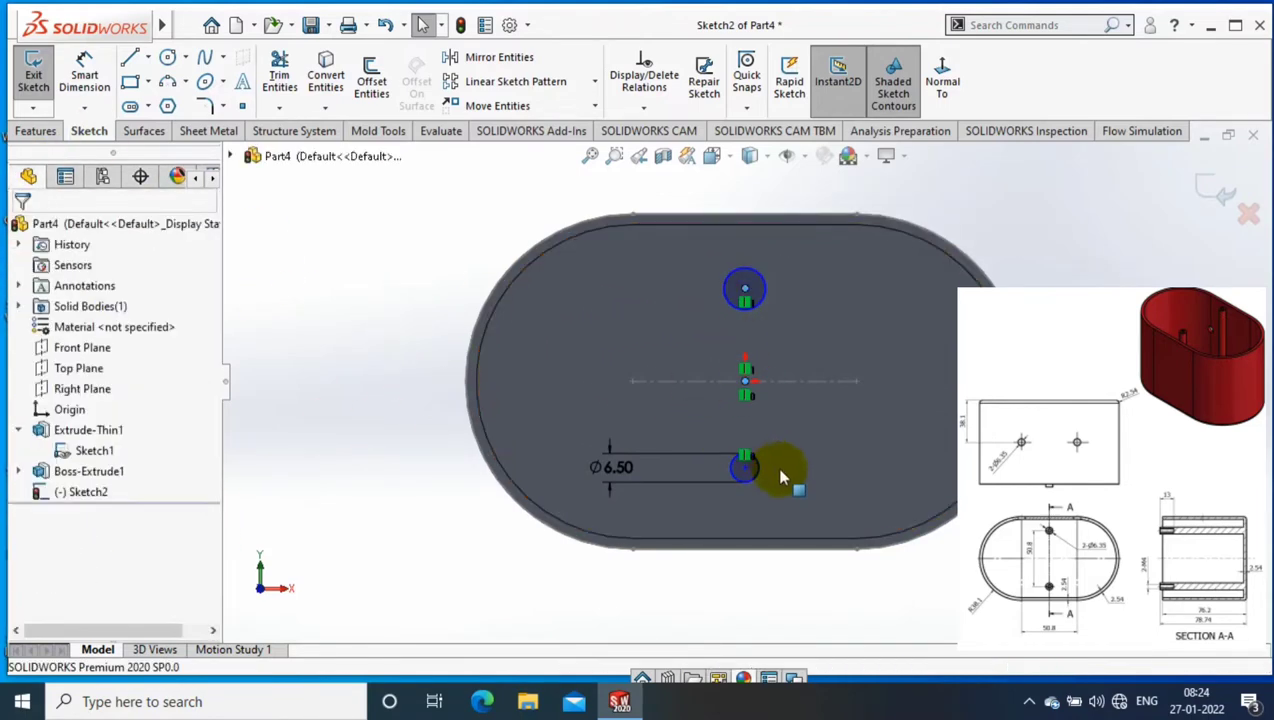
{"action": "left_click", "coordinate": [753, 470]}
{"action": "left_click", "coordinate": [745, 290], "text": "ctrl"}
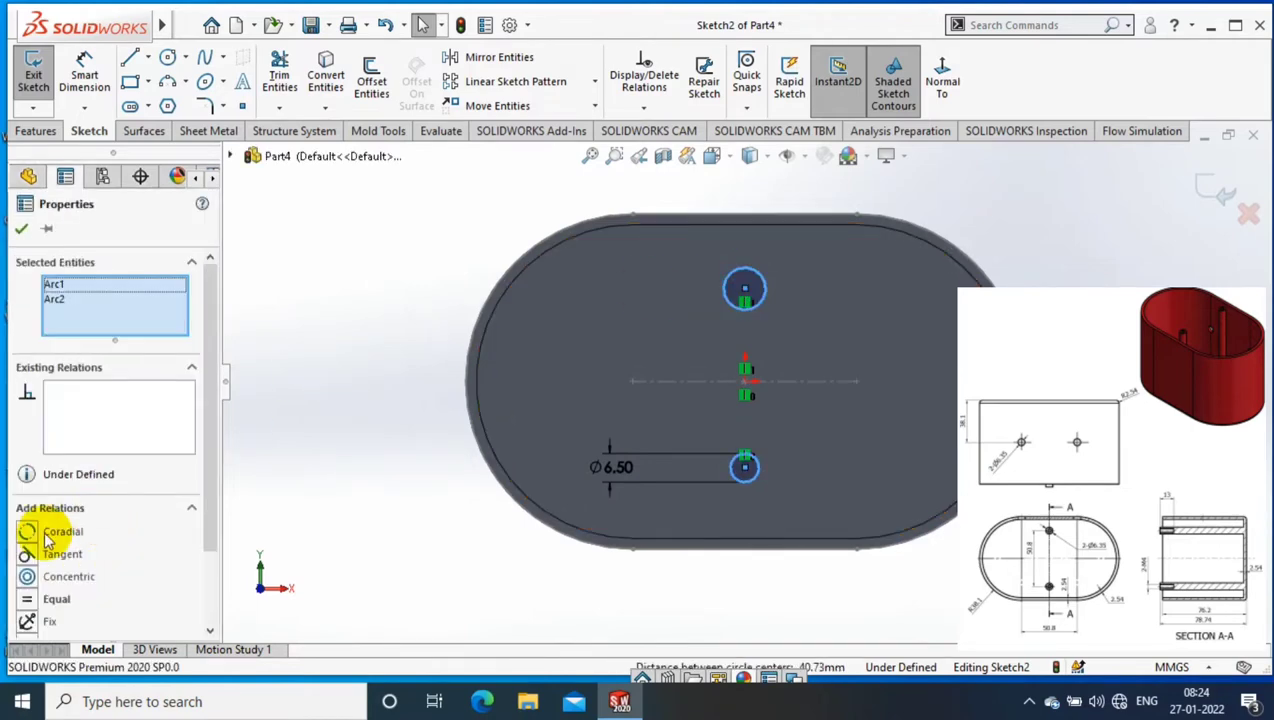
Step: Make the circles equal and dimension their centres 50.80 mm apart
{"action": "left_click", "coordinate": [21, 228]}
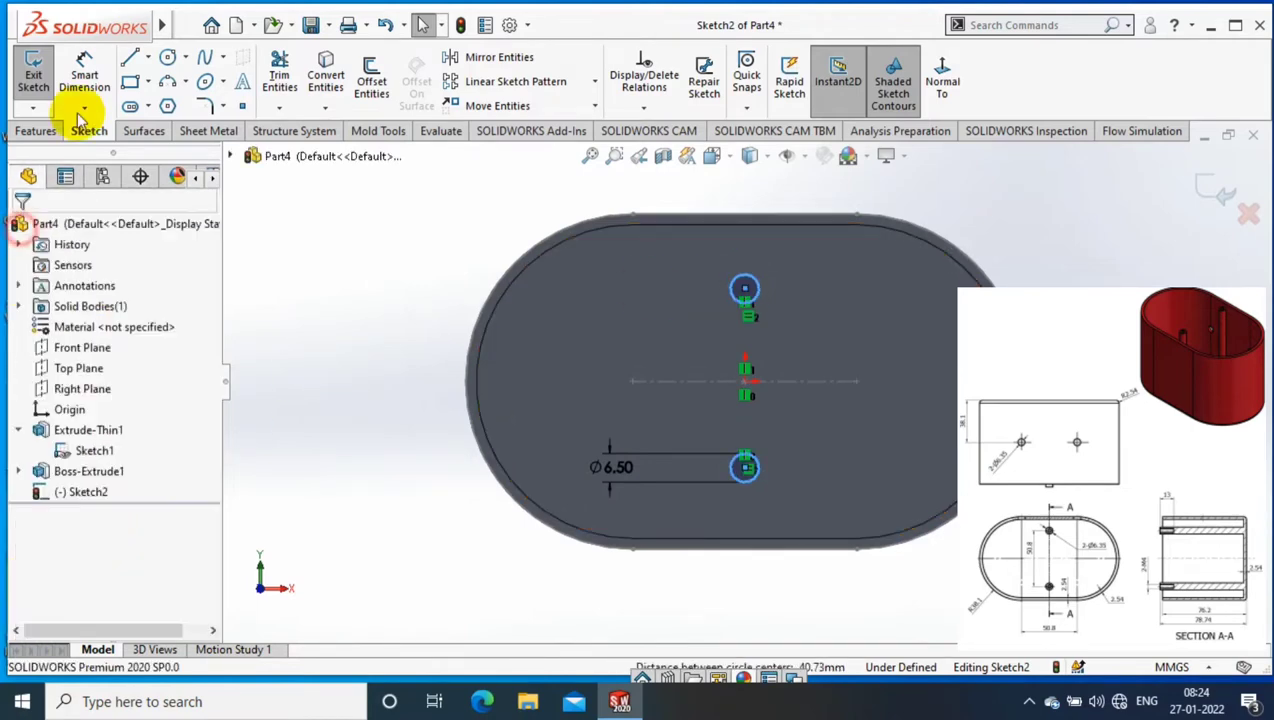
{"action": "left_click", "coordinate": [85, 80]}
{"action": "left_click", "coordinate": [745, 290]}
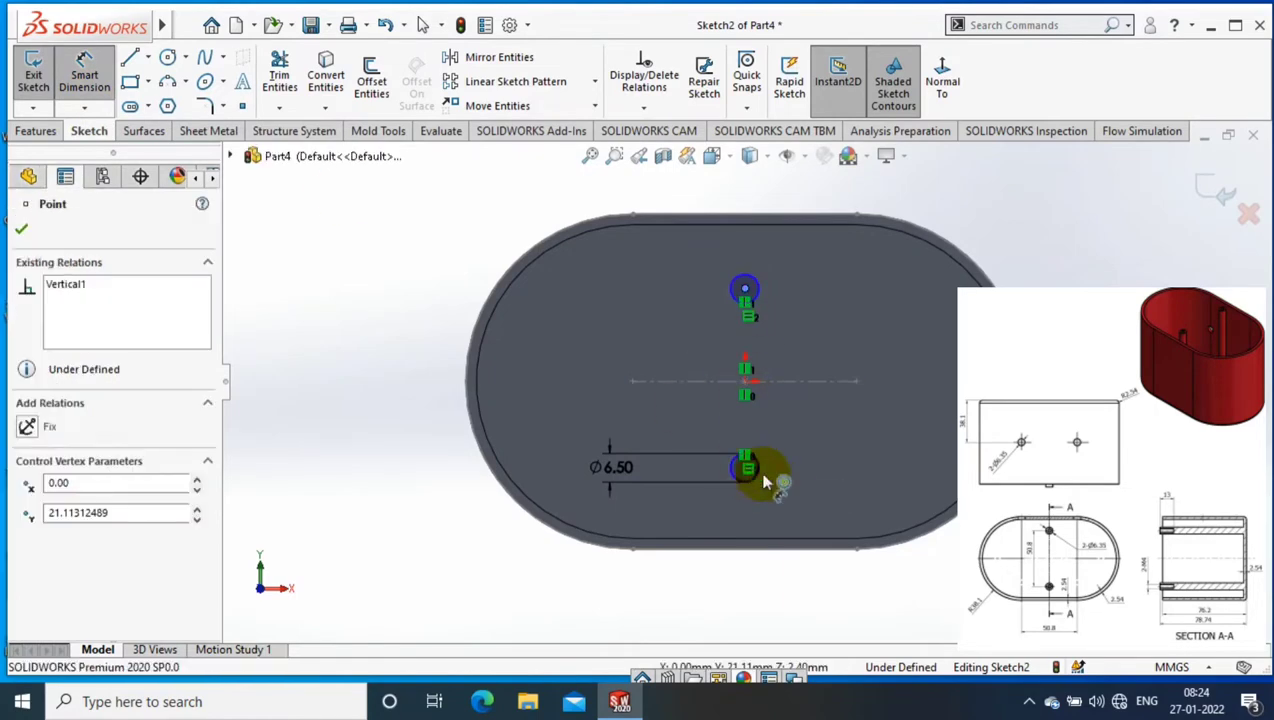
{"action": "left_click", "coordinate": [750, 462]}
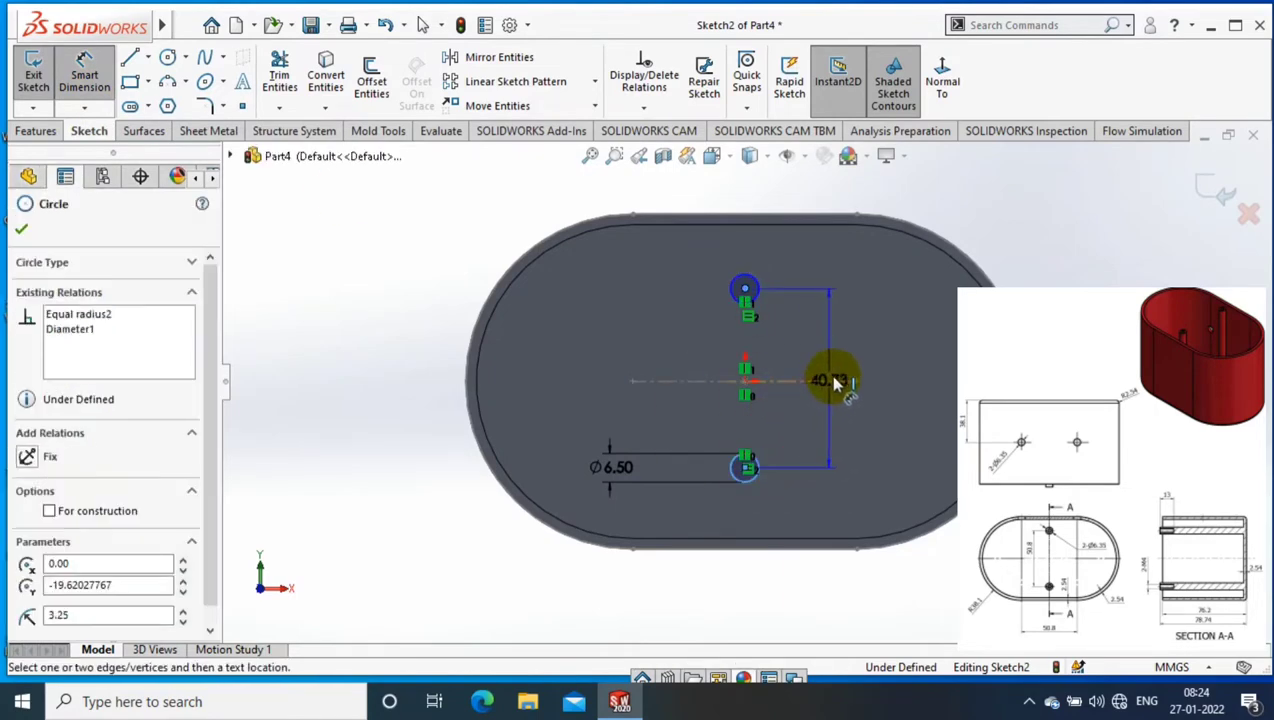
{"action": "left_click", "coordinate": [897, 379]}
{"action": "type", "text": "8"}
{"action": "key", "text": "Return"}
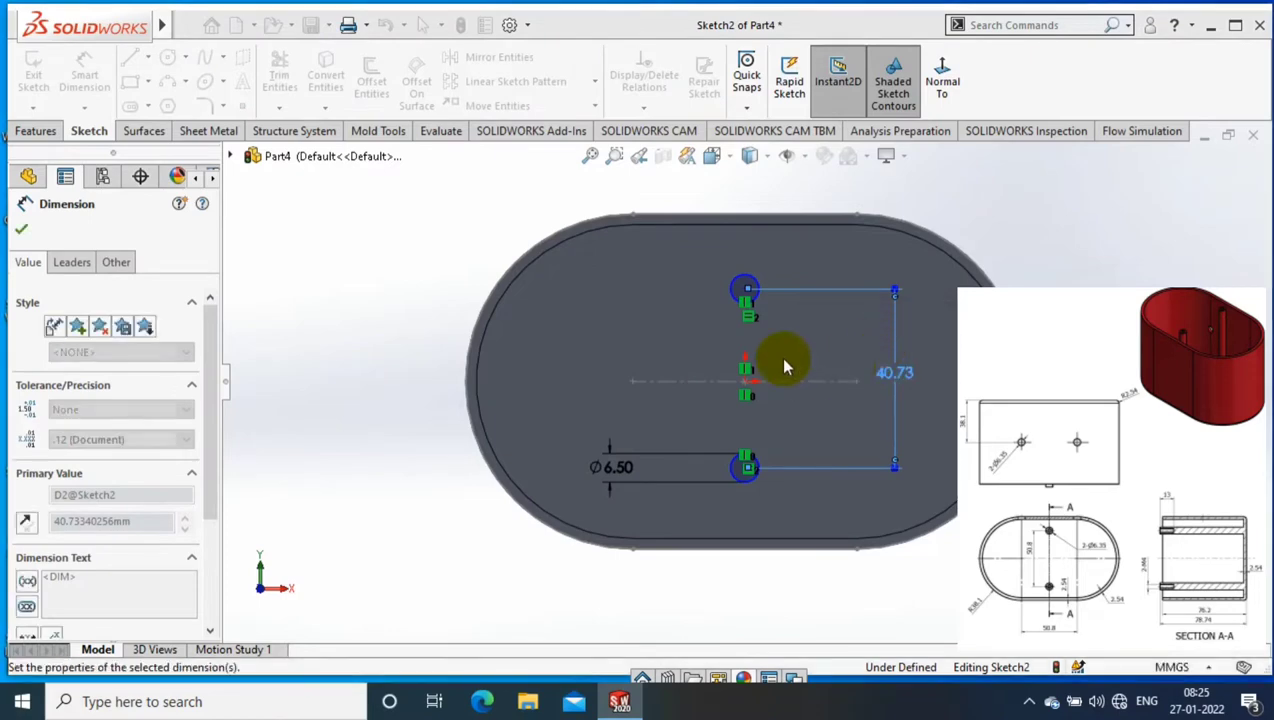
Step: Dimension the lower circle 25.40 mm from the centreline, replacing a stray 19.62 dimension
{"action": "left_click", "coordinate": [618, 410]}
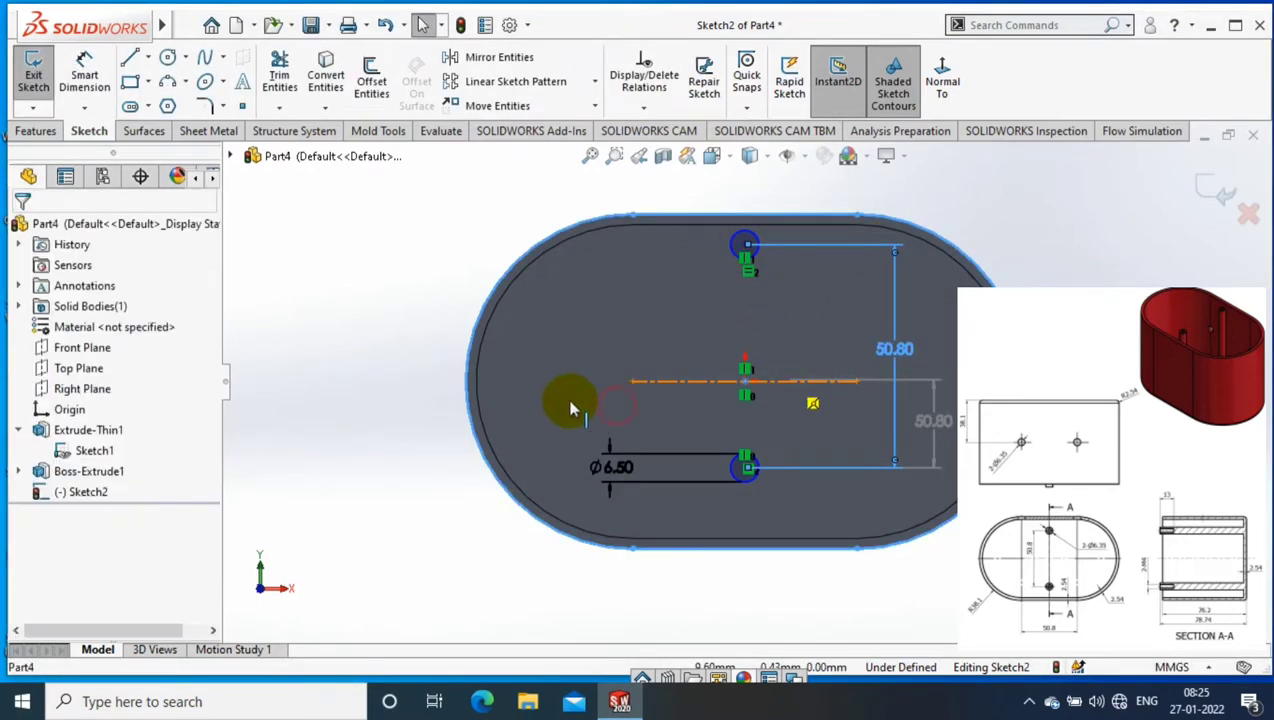
{"action": "left_click", "coordinate": [691, 379]}
{"action": "left_click", "coordinate": [916, 364]}
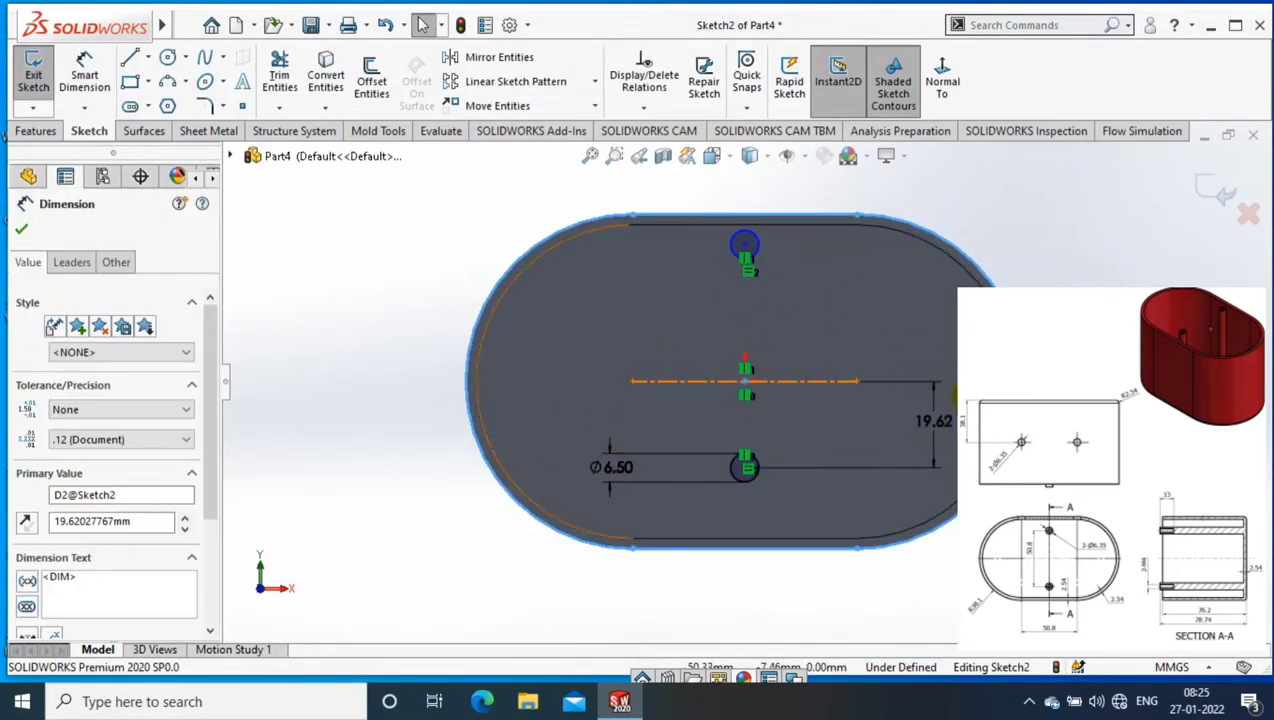
{"action": "key", "text": "Delete"}
{"action": "left_click", "coordinate": [84, 80]}
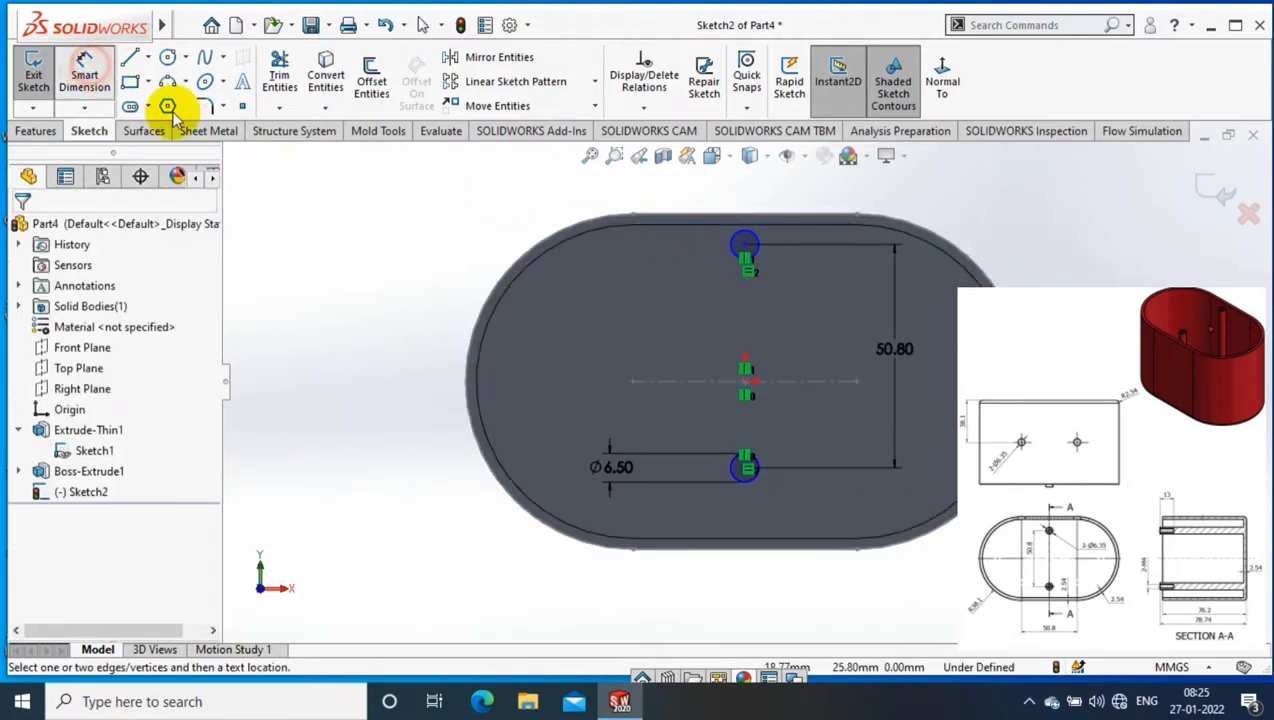
{"action": "left_click", "coordinate": [745, 466]}
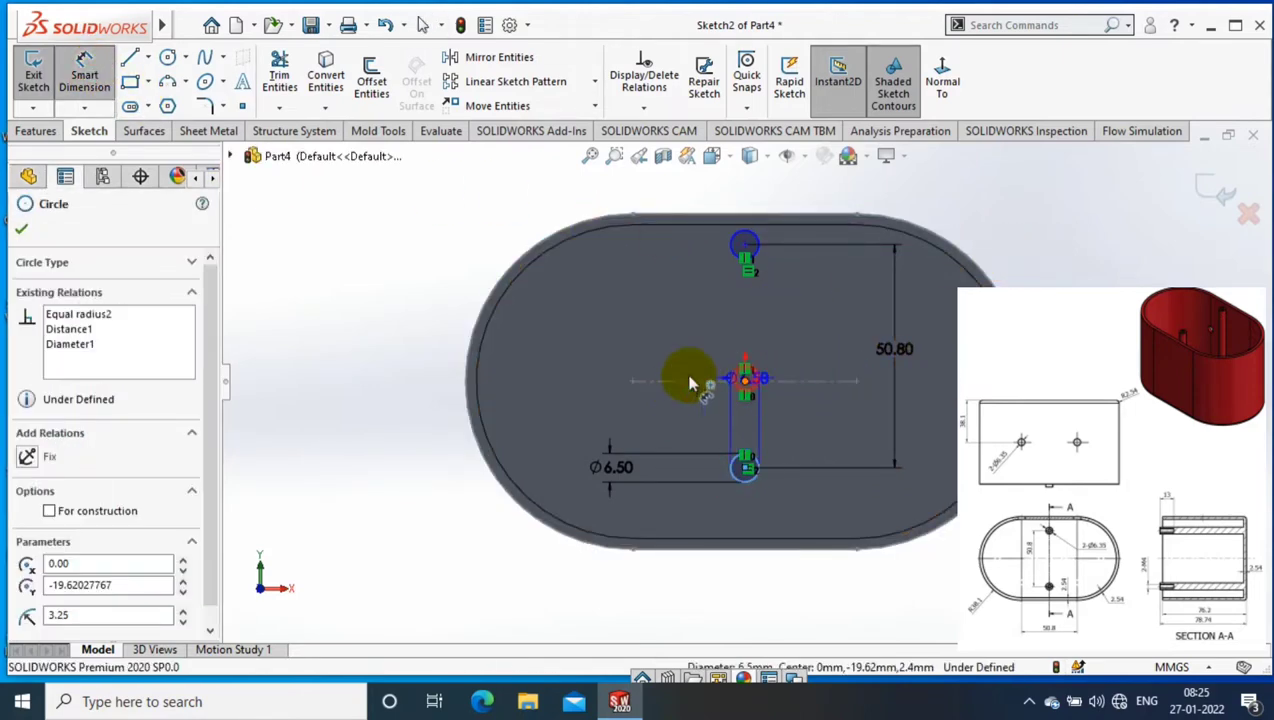
{"action": "left_click", "coordinate": [577, 416]}
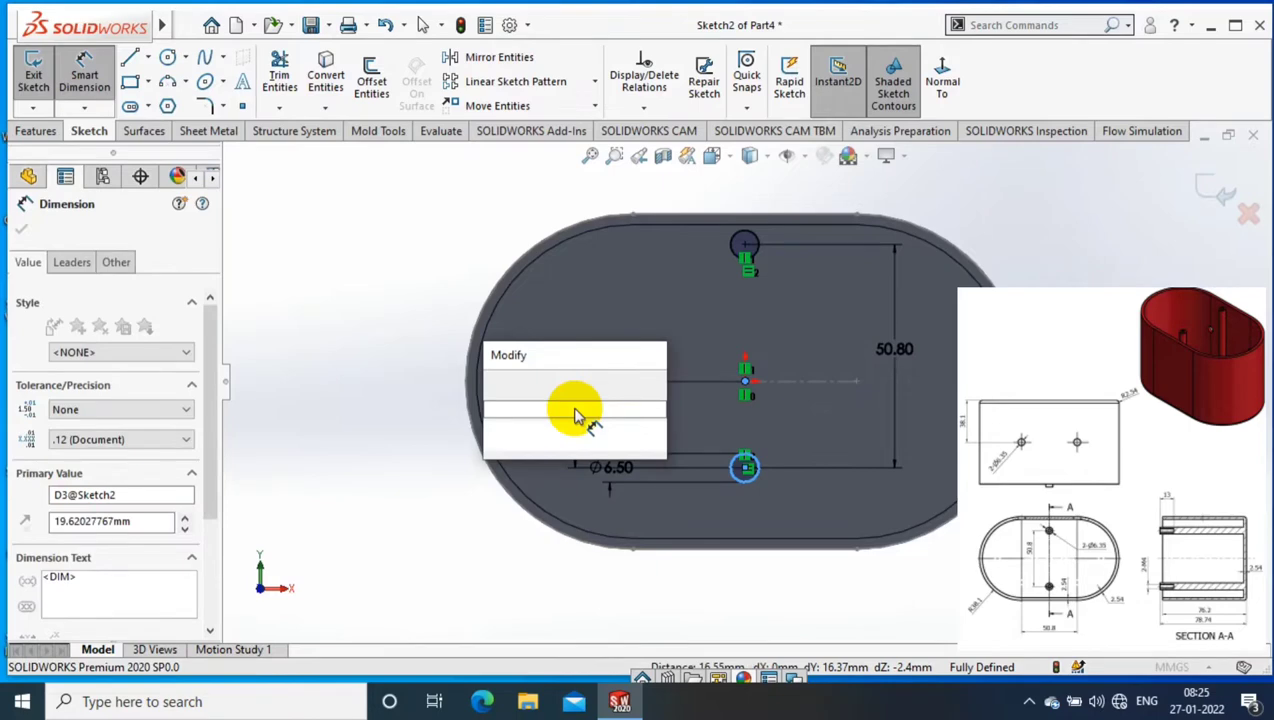
{"action": "left_click", "coordinate": [37, 131]}
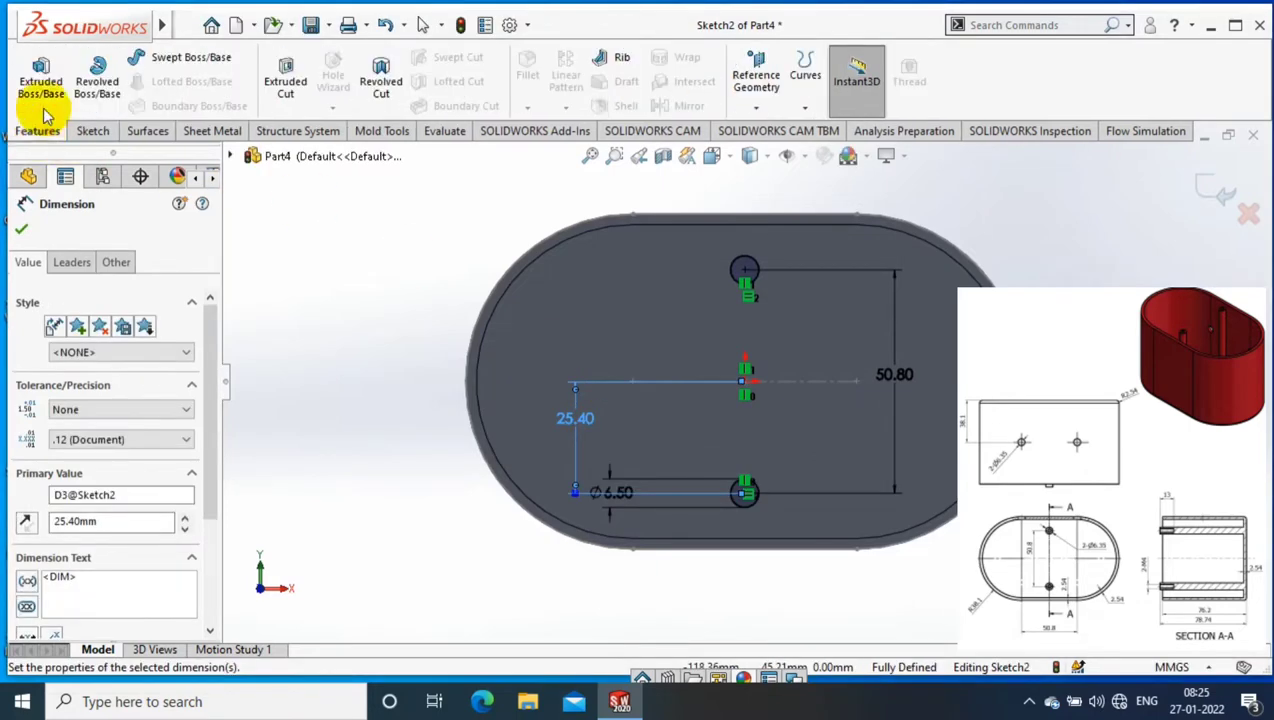
Step: Extrude the two circles 76.20 mm into internal posts
{"action": "left_click", "coordinate": [41, 86]}
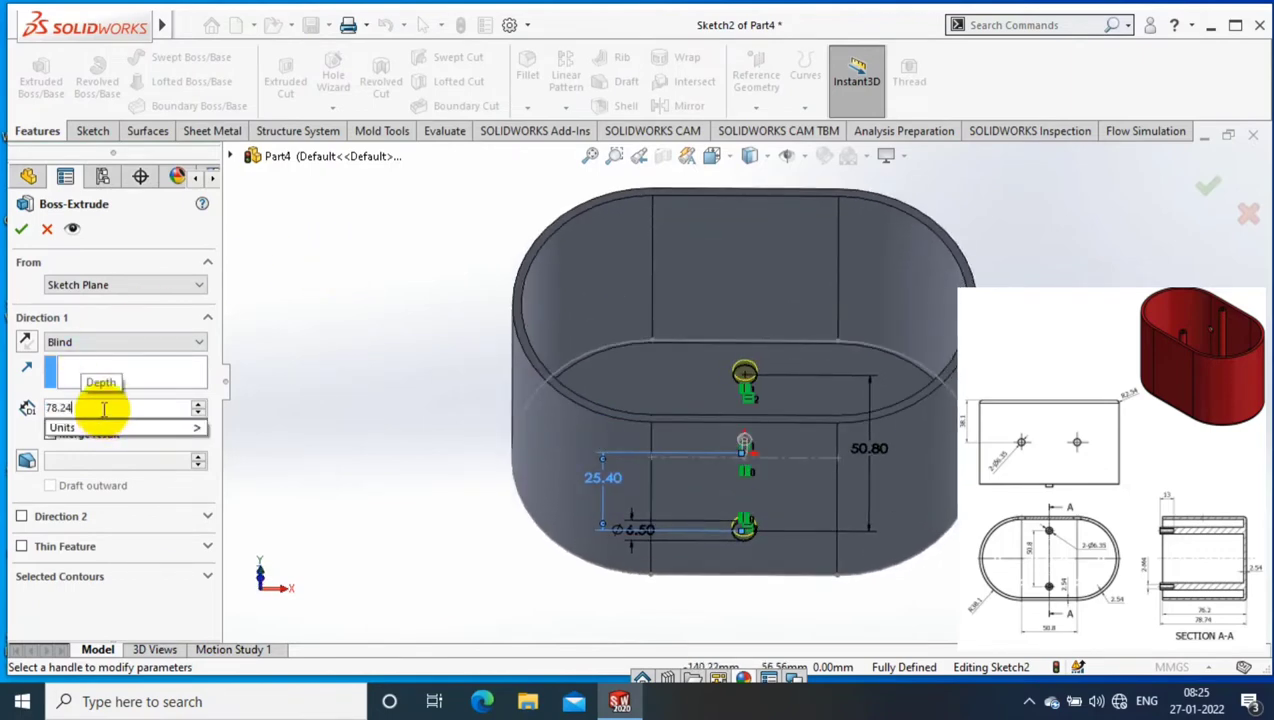
{"action": "key", "text": "BackSpace"}
{"action": "type", "text": "7"}
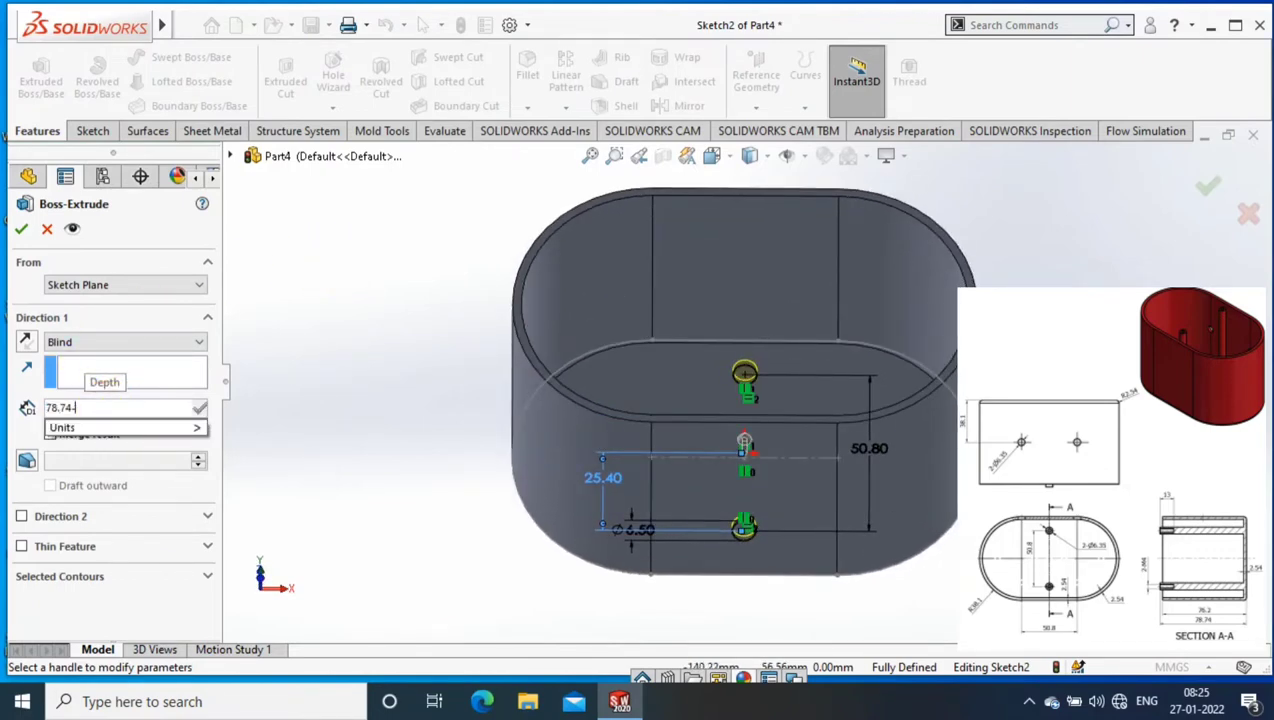
{"action": "type", "text": "76.2"}
{"action": "key", "text": "Return"}
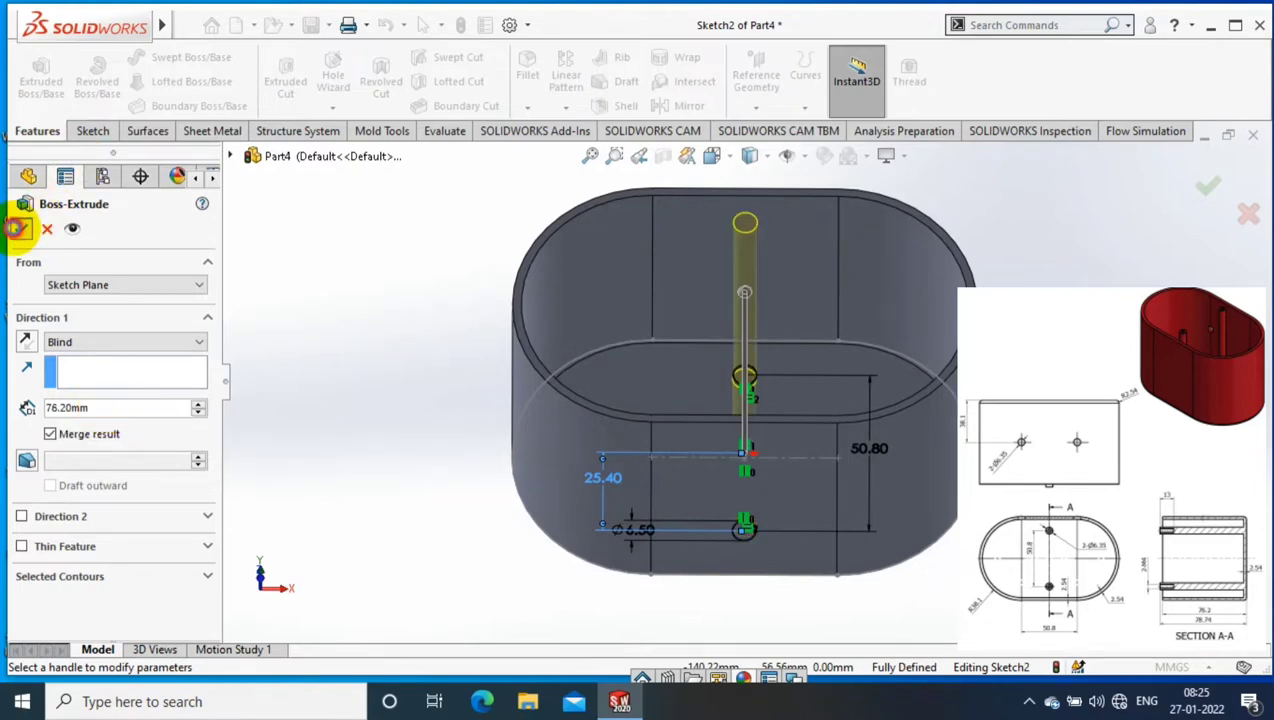
{"action": "left_click", "coordinate": [17, 228]}
Step: Set the view Normal To the part's top face
{"action": "mouse_move", "coordinate": [355, 282]}
{"action": "middle_mouse_down"}
{"action": "mouse_move", "coordinate": [325, 148]}
{"action": "mouse_move", "coordinate": [754, 284]}
{"action": "middle_mouse_up"}
{"action": "scroll", "coordinate": [752, 278], "scroll_direction": "down", "scroll_amount": 2}
{"action": "left_click", "coordinate": [749, 270]}
{"action": "right_click", "coordinate": [748, 278]}
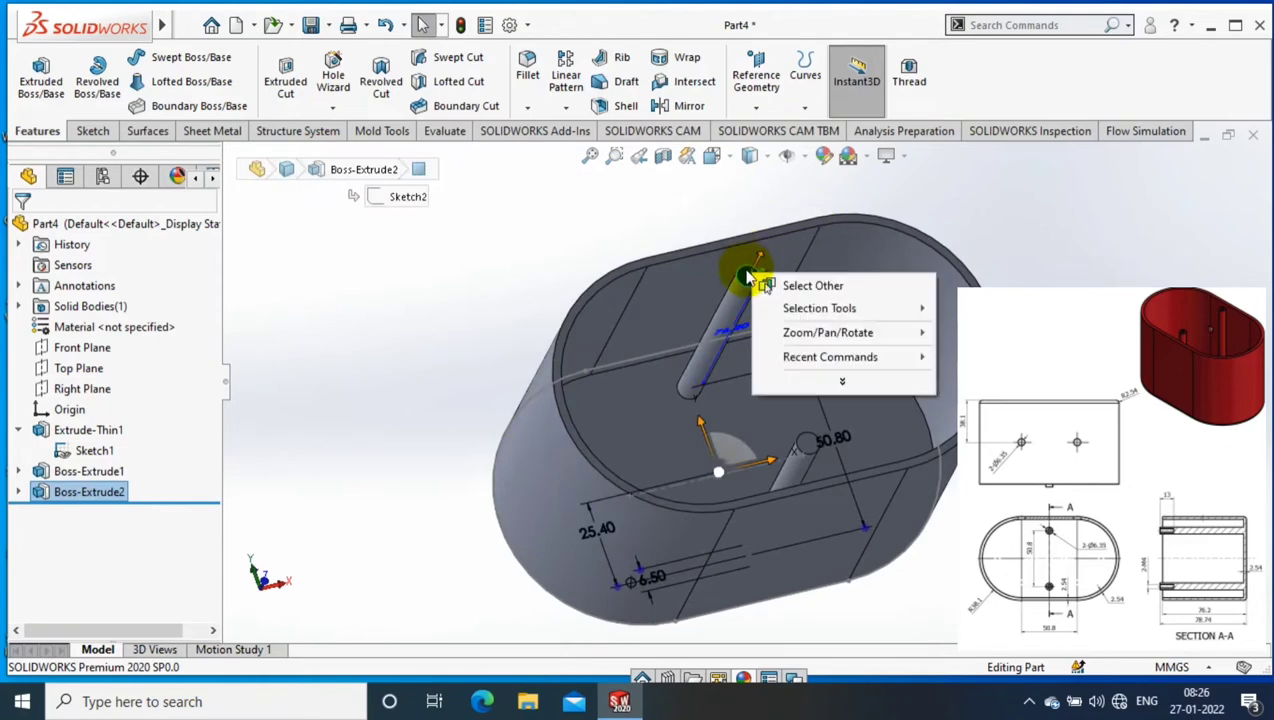
{"action": "left_click", "coordinate": [745, 276]}
{"action": "right_click", "coordinate": [734, 270]}
{"action": "left_click", "coordinate": [876, 193]}
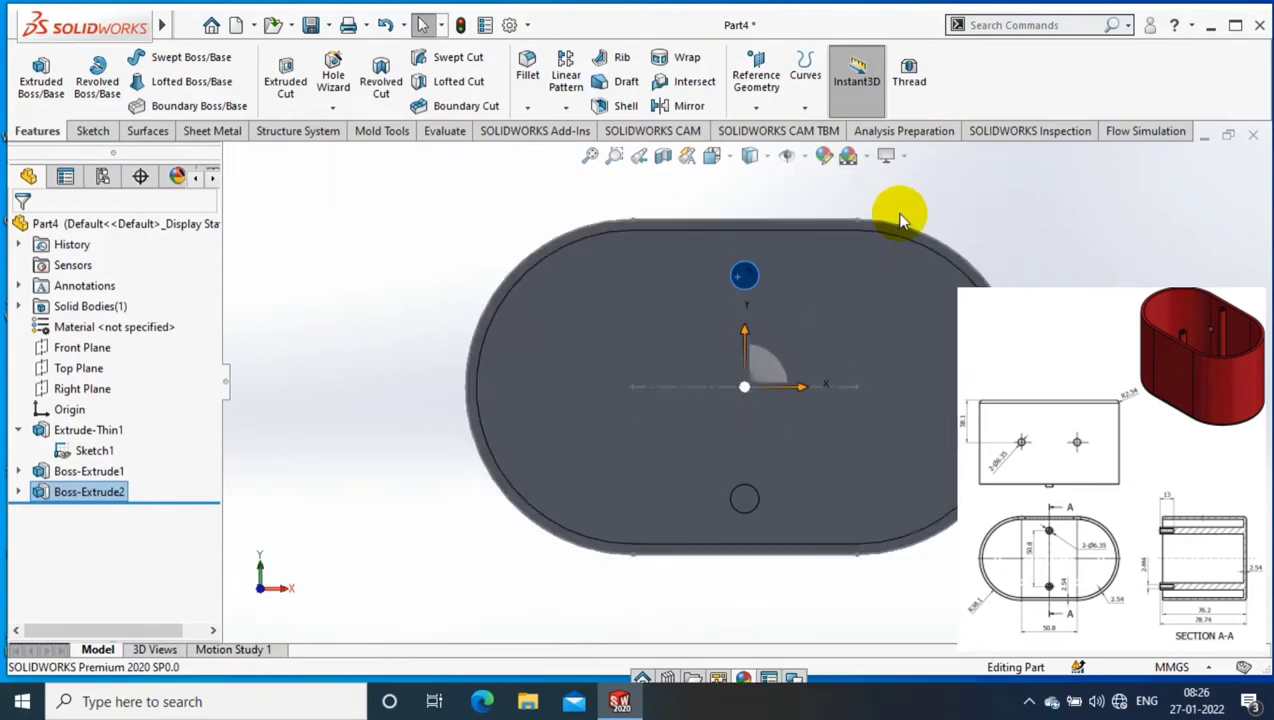
{"action": "left_click", "coordinate": [384, 204]}
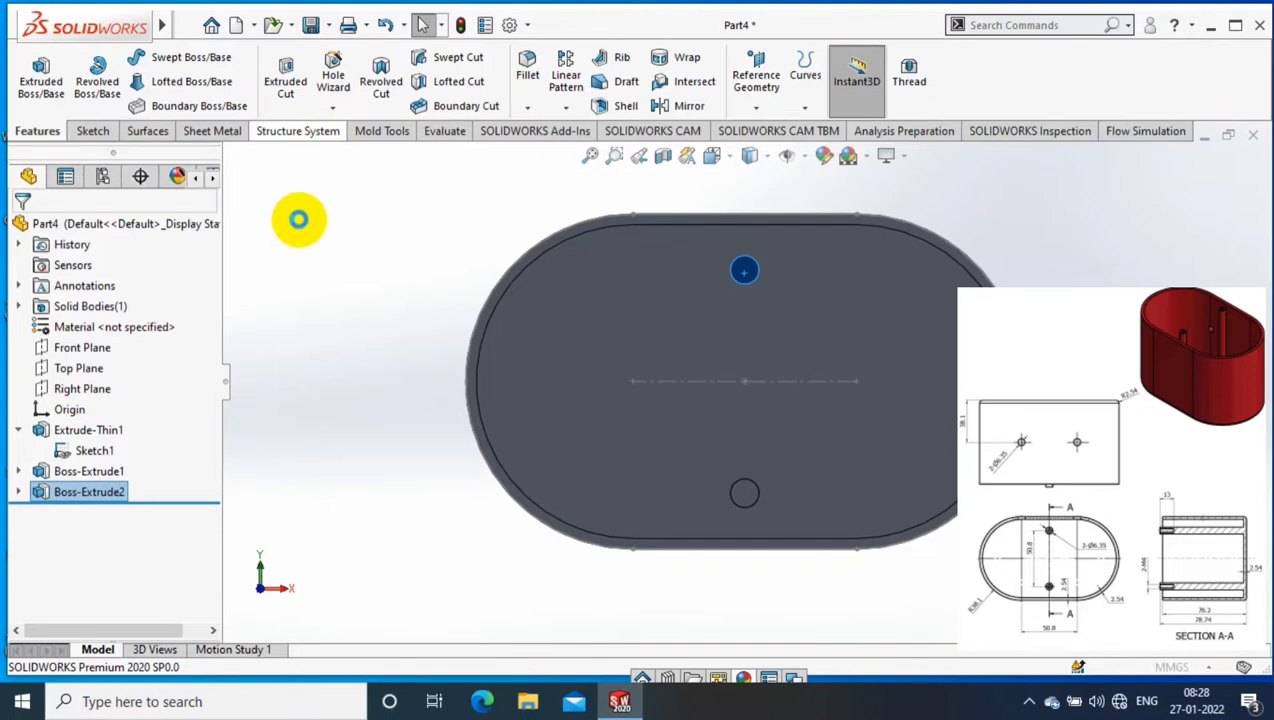
{"action": "scroll", "coordinate": [205, 418], "scroll_direction": "down", "scroll_amount": 1}
Step: Set the hole type to Drill sizes with size Ø3.3
{"action": "scroll", "coordinate": [205, 418], "scroll_direction": "down", "scroll_amount": 3}
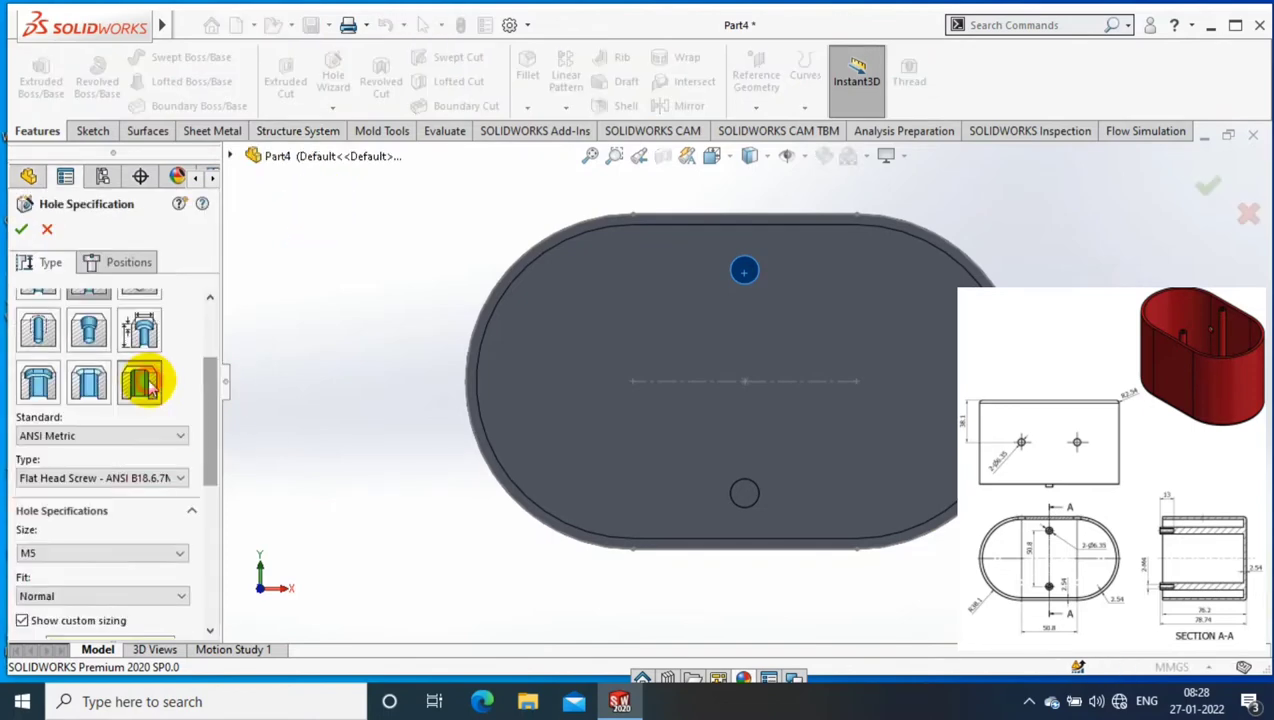
{"action": "left_click", "coordinate": [143, 385]}
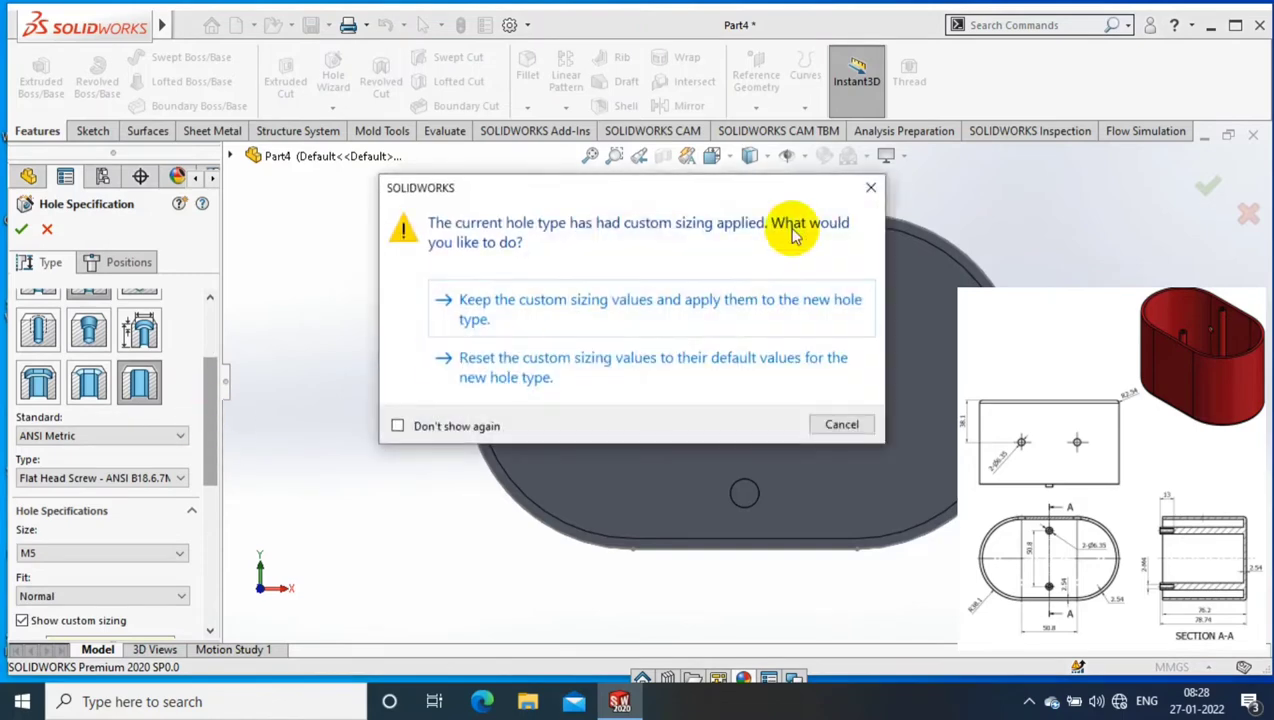
{"action": "left_click", "coordinate": [557, 310]}
{"action": "left_click_drag", "start_coordinate": [216, 360], "coordinate": [221, 446]}
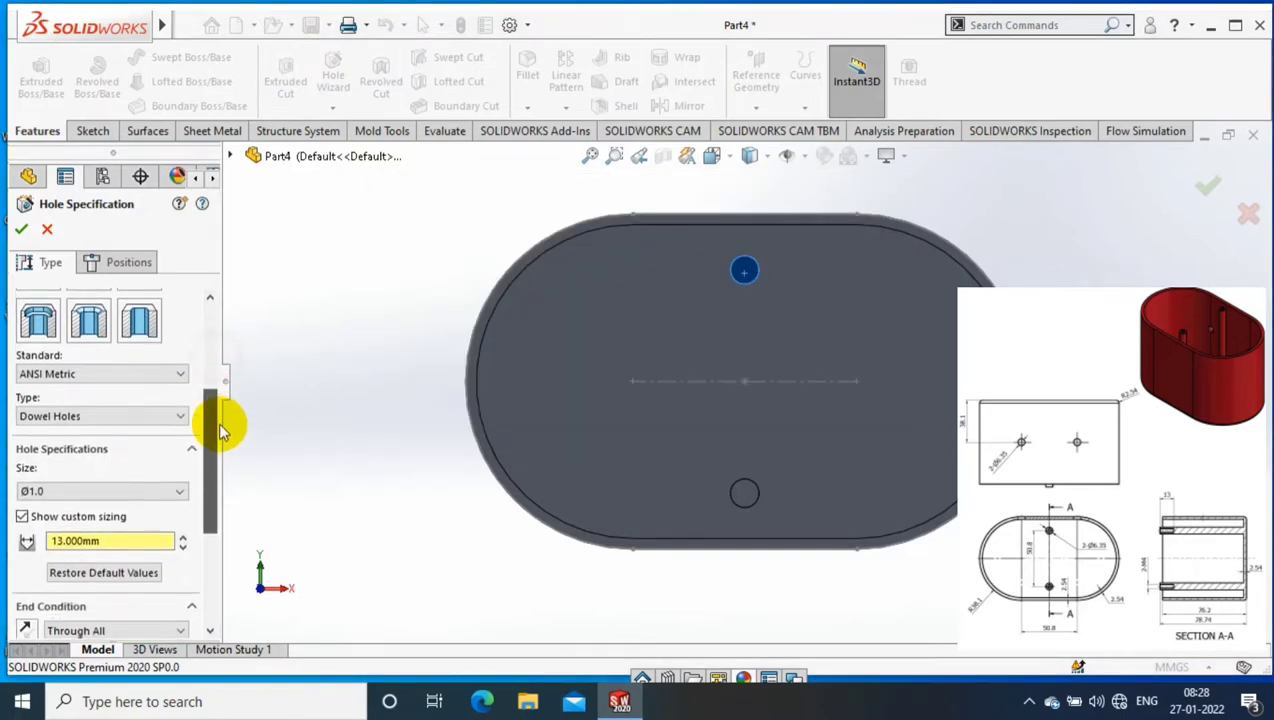
{"action": "left_click", "coordinate": [178, 470]}
{"action": "left_click", "coordinate": [100, 395]}
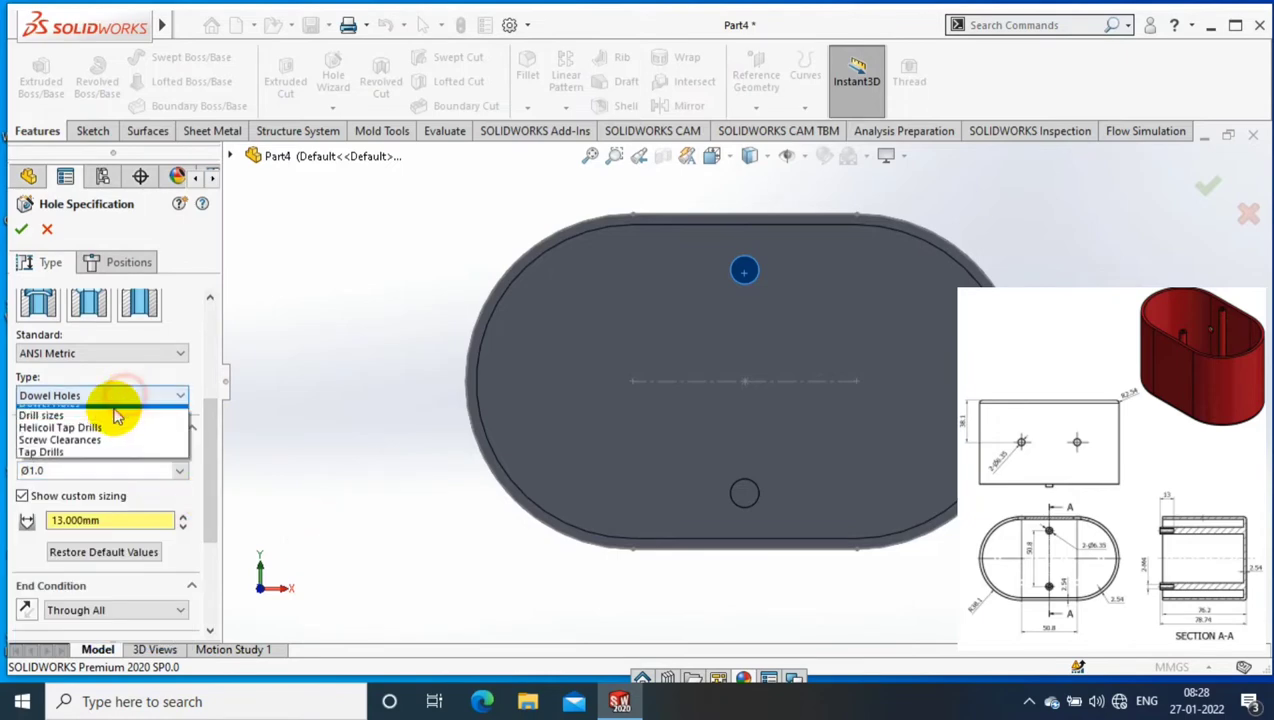
{"action": "left_click", "coordinate": [60, 414]}
{"action": "left_click", "coordinate": [168, 474]}
{"action": "scroll", "coordinate": [125, 560], "scroll_direction": "down", "scroll_amount": 3}
{"action": "scroll", "coordinate": [122, 572], "scroll_direction": "down", "scroll_amount": 3}
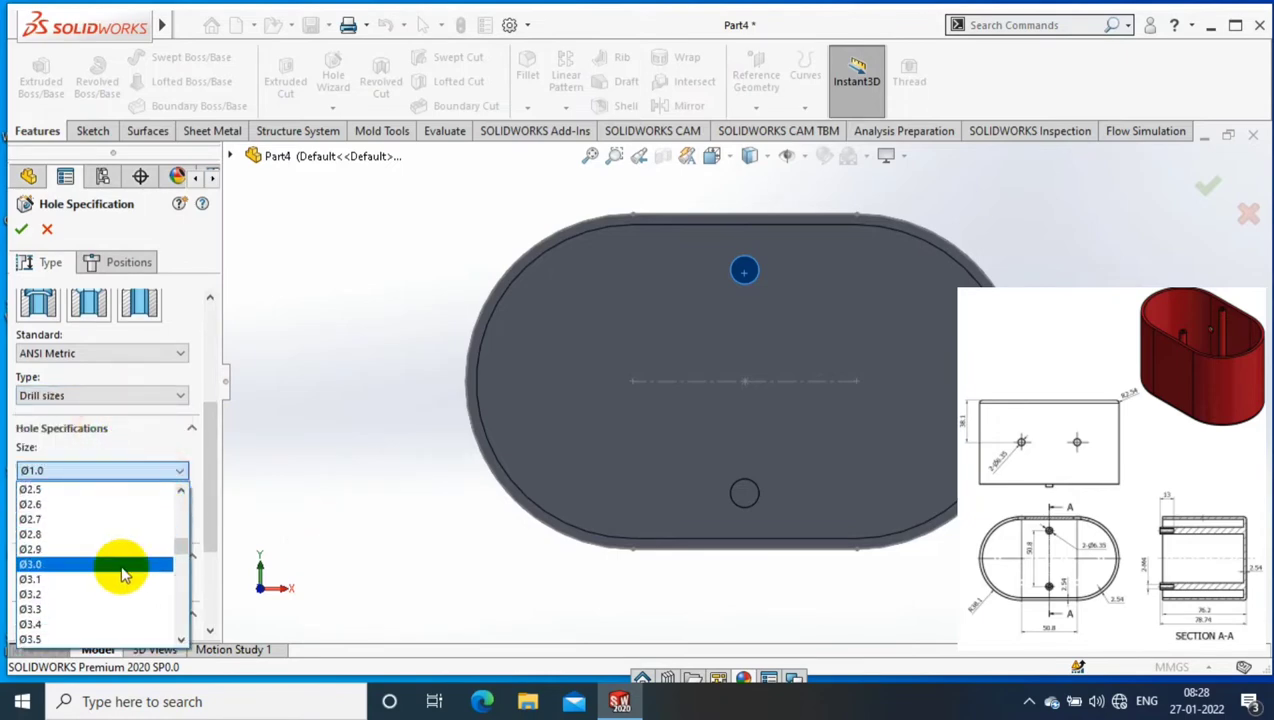
{"action": "left_click", "coordinate": [100, 609]}
Step: Set the hole end condition to Blind, 13 mm deep
{"action": "left_click", "coordinate": [148, 447]}
{"action": "left_click", "coordinate": [88, 463]}
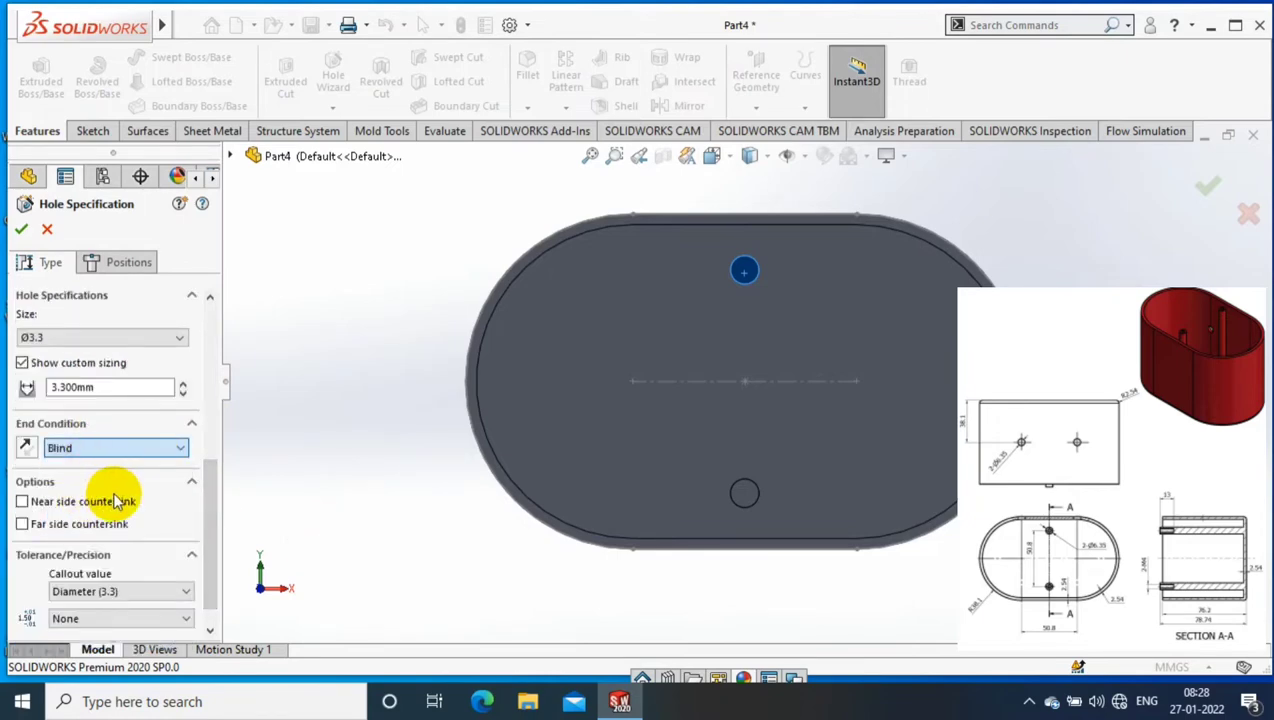
{"action": "left_click", "coordinate": [150, 448]}
{"action": "left_click", "coordinate": [90, 466]}
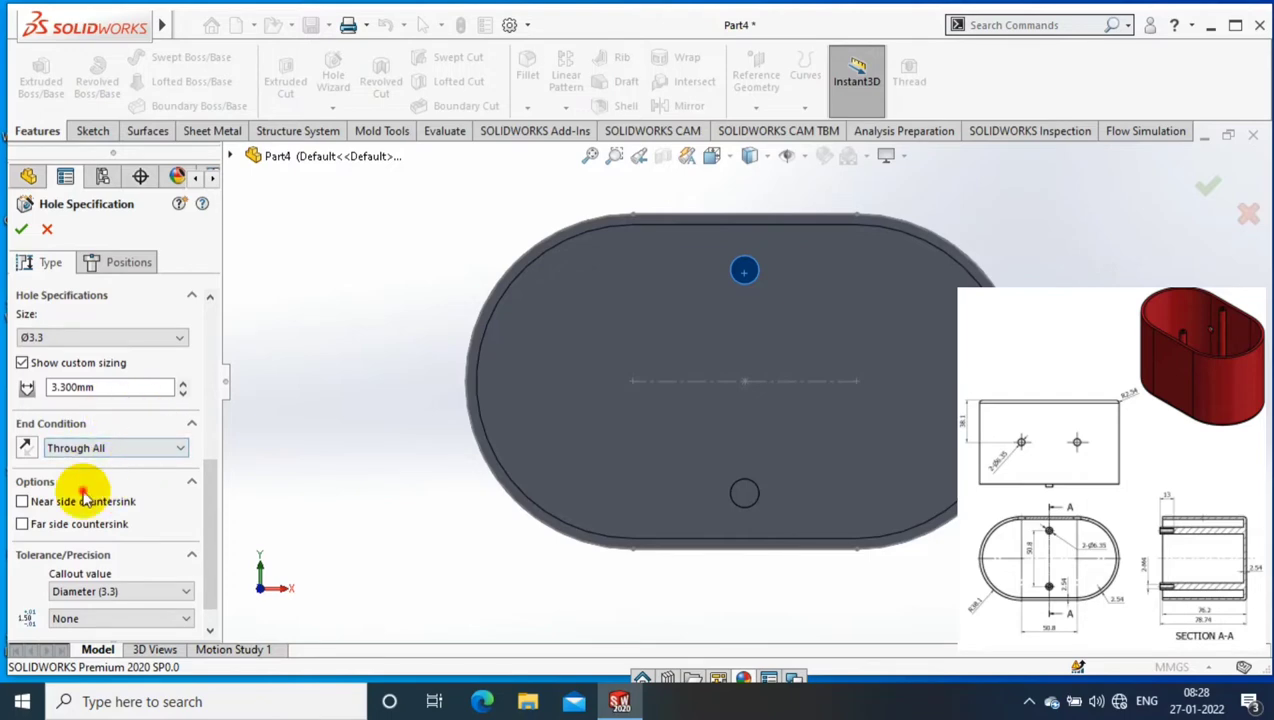
{"action": "left_click", "coordinate": [150, 448]}
{"action": "left_click", "coordinate": [90, 466]}
{"action": "type", "text": "13"}
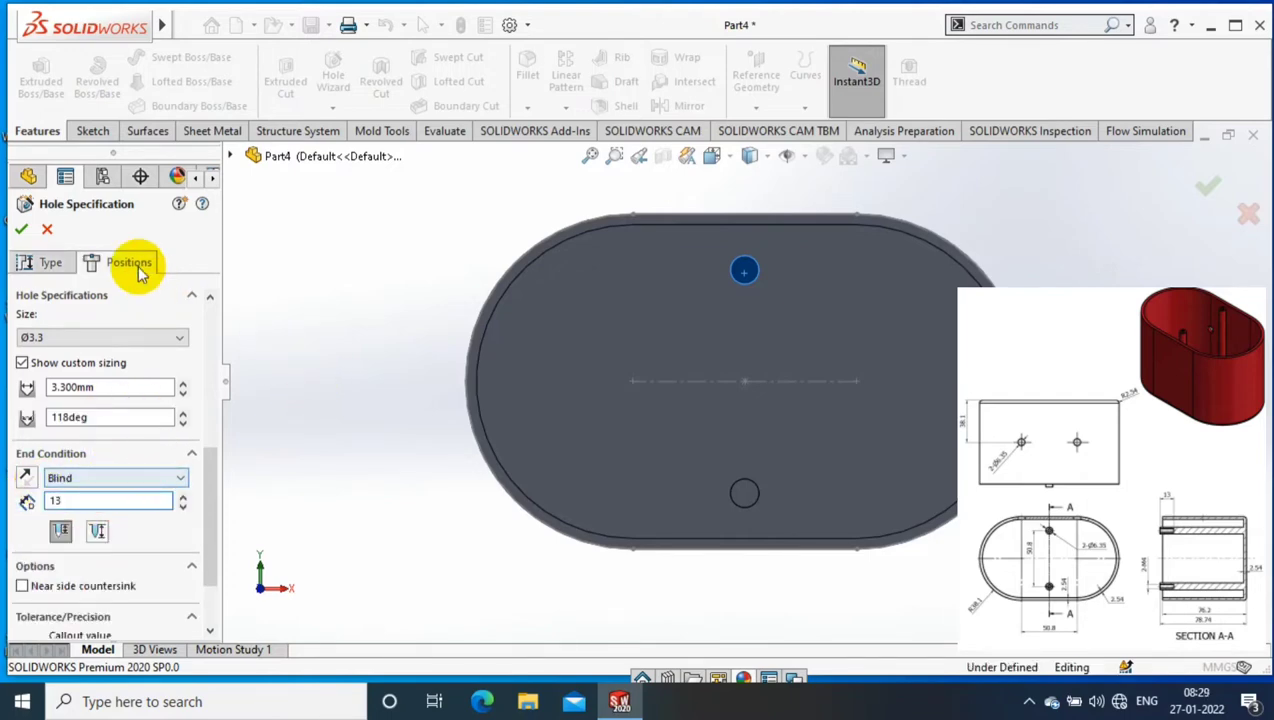
{"action": "left_click", "coordinate": [130, 263]}
Step: Place hole points at the centres of the top and bottom posts
{"action": "left_click", "coordinate": [745, 270]}
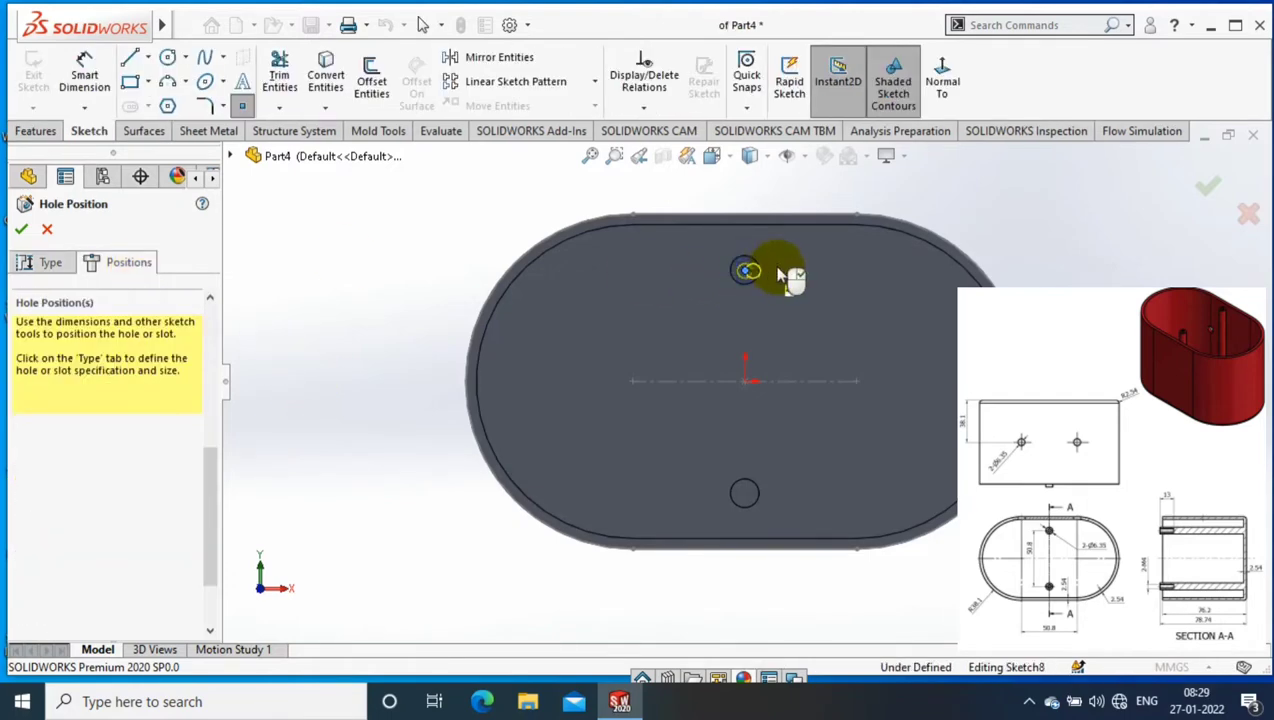
{"action": "left_click", "coordinate": [745, 495]}
{"action": "scroll", "coordinate": [824, 345], "scroll_direction": "down", "scroll_amount": 1}
{"action": "scroll", "coordinate": [800, 320], "scroll_direction": "down", "scroll_amount": 1}
{"action": "scroll", "coordinate": [730, 244], "scroll_direction": "down", "scroll_amount": 1}
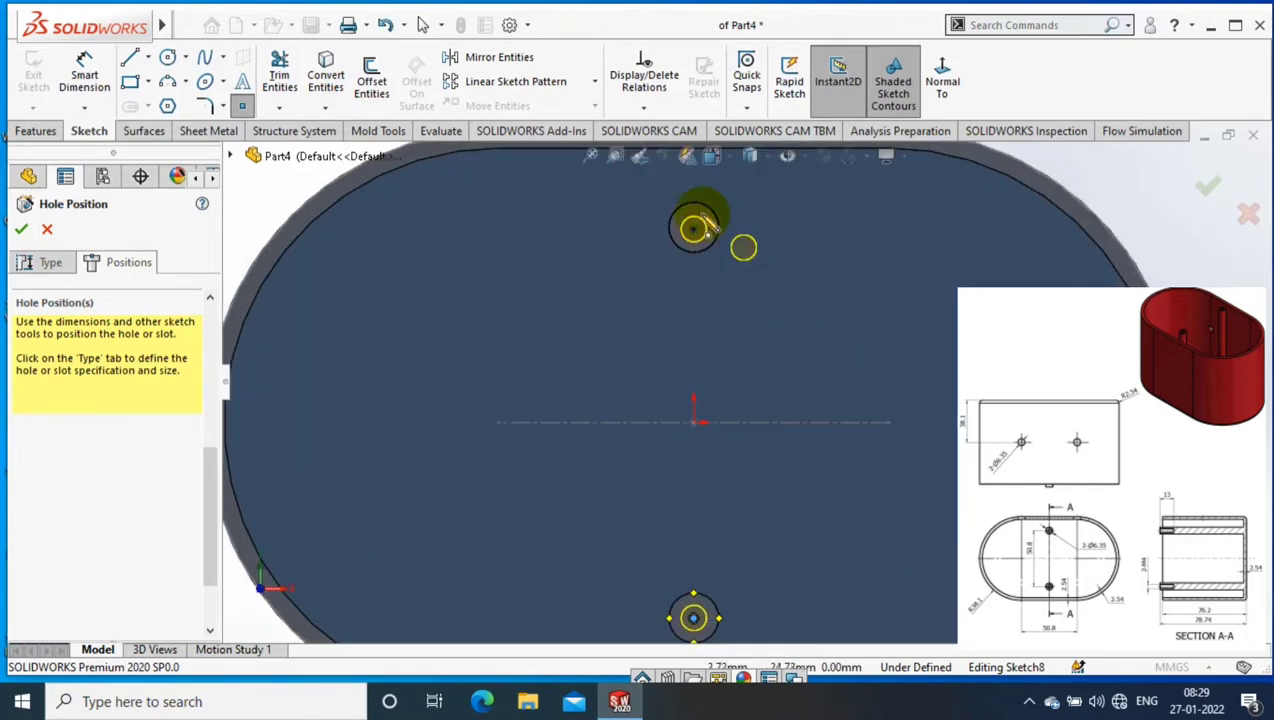
{"action": "left_click", "coordinate": [694, 230]}
{"action": "left_click", "coordinate": [21, 229]}
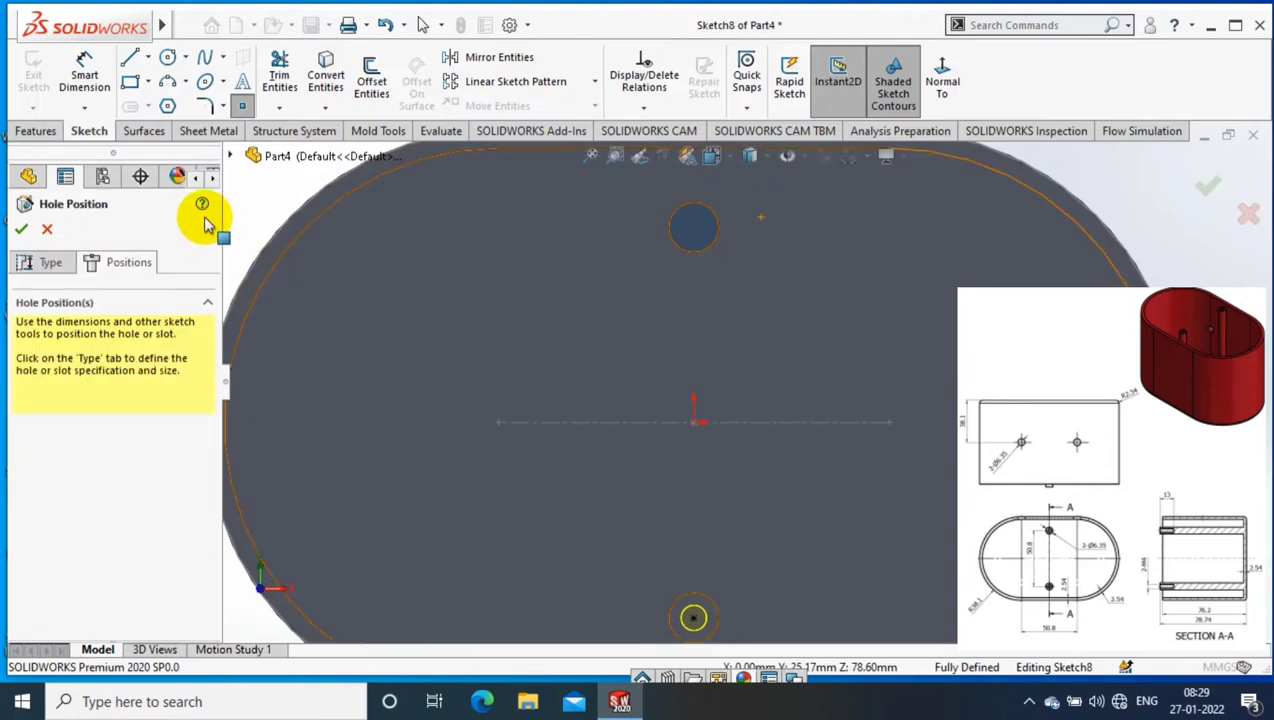
Step: Relate the lower hole point to its post and finish the Ø3.3 hole feature
{"action": "scroll", "coordinate": [745, 400], "scroll_direction": "up", "scroll_amount": 1}
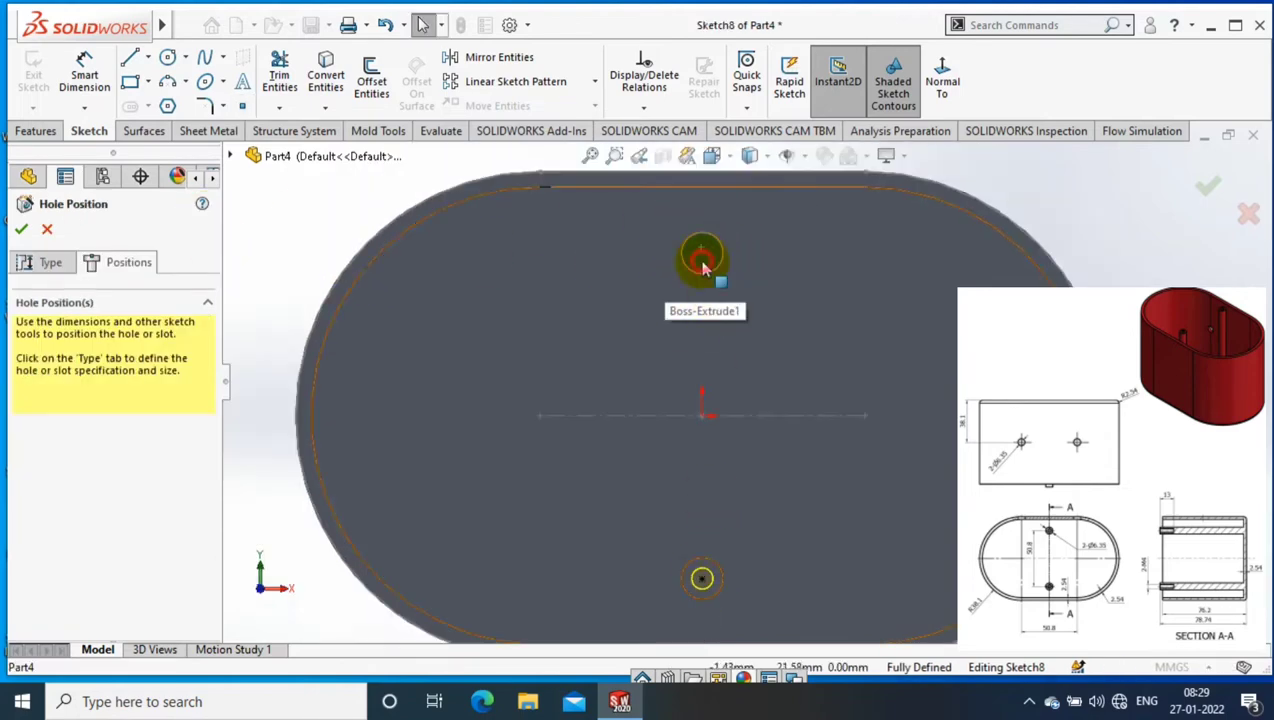
{"action": "scroll", "coordinate": [705, 380], "scroll_direction": "down", "scroll_amount": 1}
{"action": "scroll", "coordinate": [703, 310], "scroll_direction": "up", "scroll_amount": 2}
{"action": "left_click", "coordinate": [711, 558]}
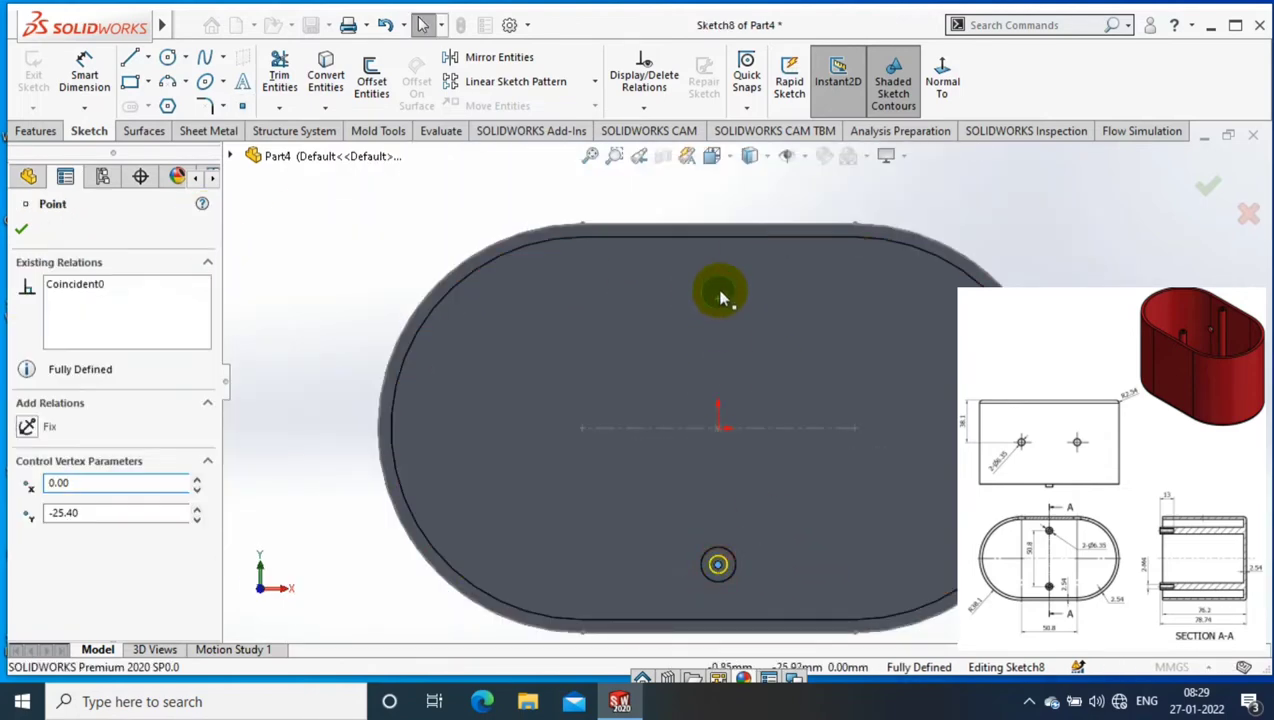
{"action": "left_click", "coordinate": [726, 343], "text": "ctrl"}
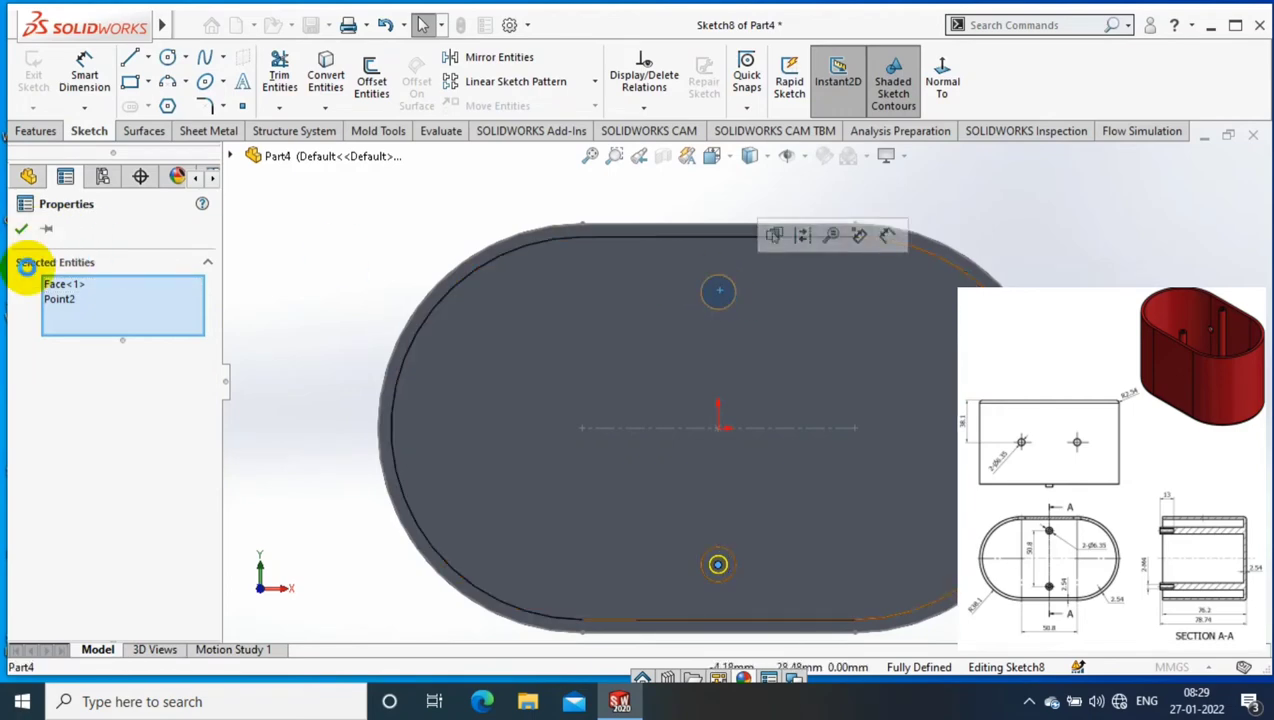
{"action": "left_click", "coordinate": [21, 229]}
{"action": "left_click", "coordinate": [21, 229]}
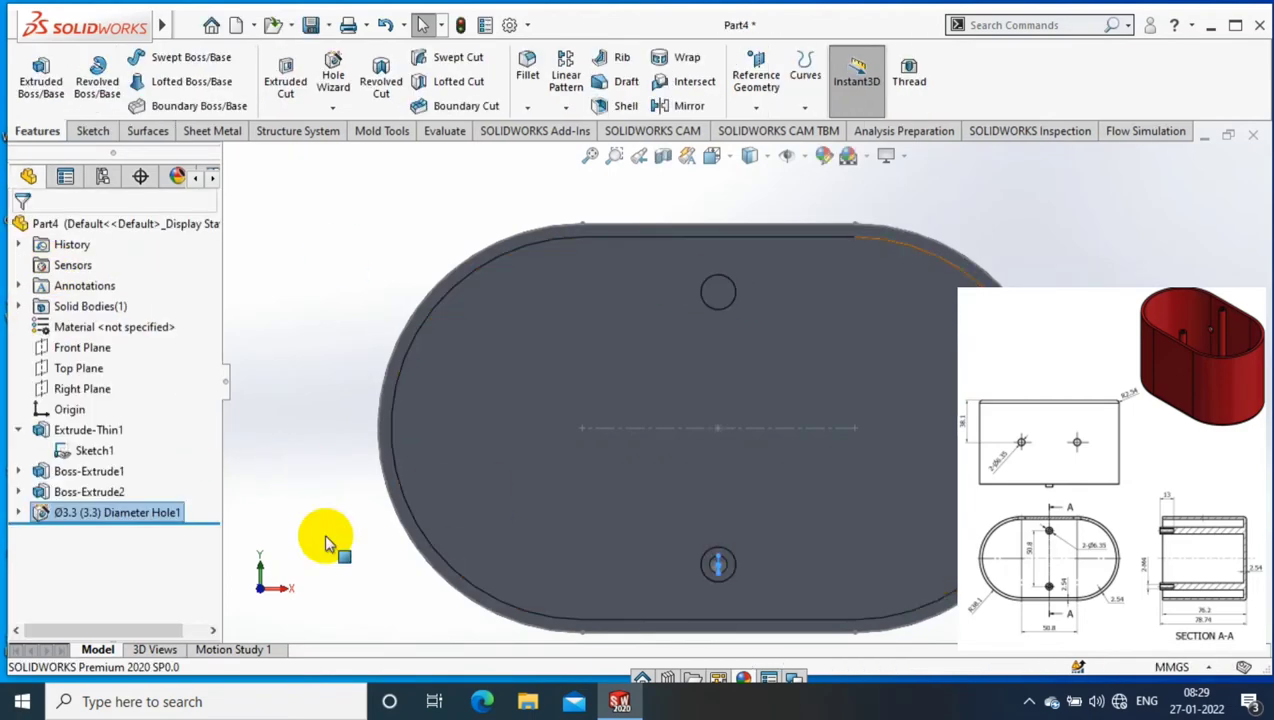
Step: Edit Diameter Hole1 to add a hole point at the top post's centre
{"action": "right_click", "coordinate": [160, 510]}
{"action": "key", "text": "Escape"}
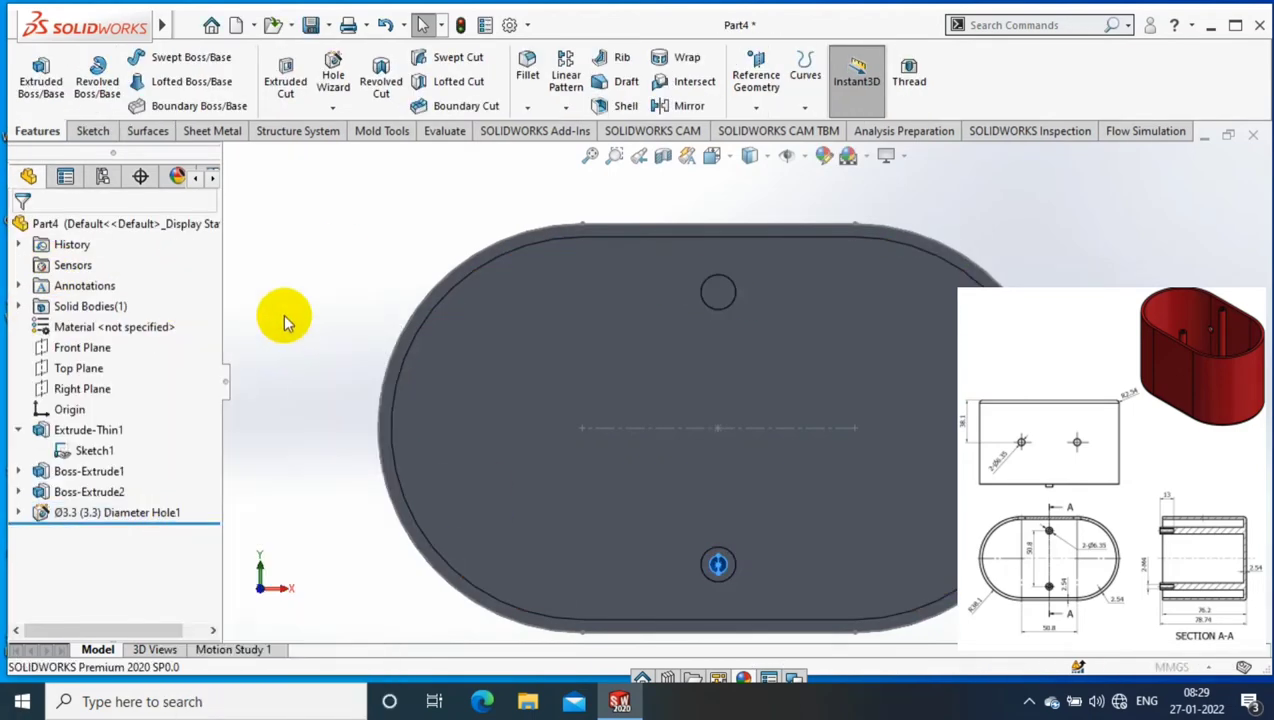
{"action": "left_click", "coordinate": [160, 265]}
{"action": "scroll", "coordinate": [785, 325], "scroll_direction": "down", "scroll_amount": 3}
{"action": "scroll", "coordinate": [672, 250], "scroll_direction": "down", "scroll_amount": 1}
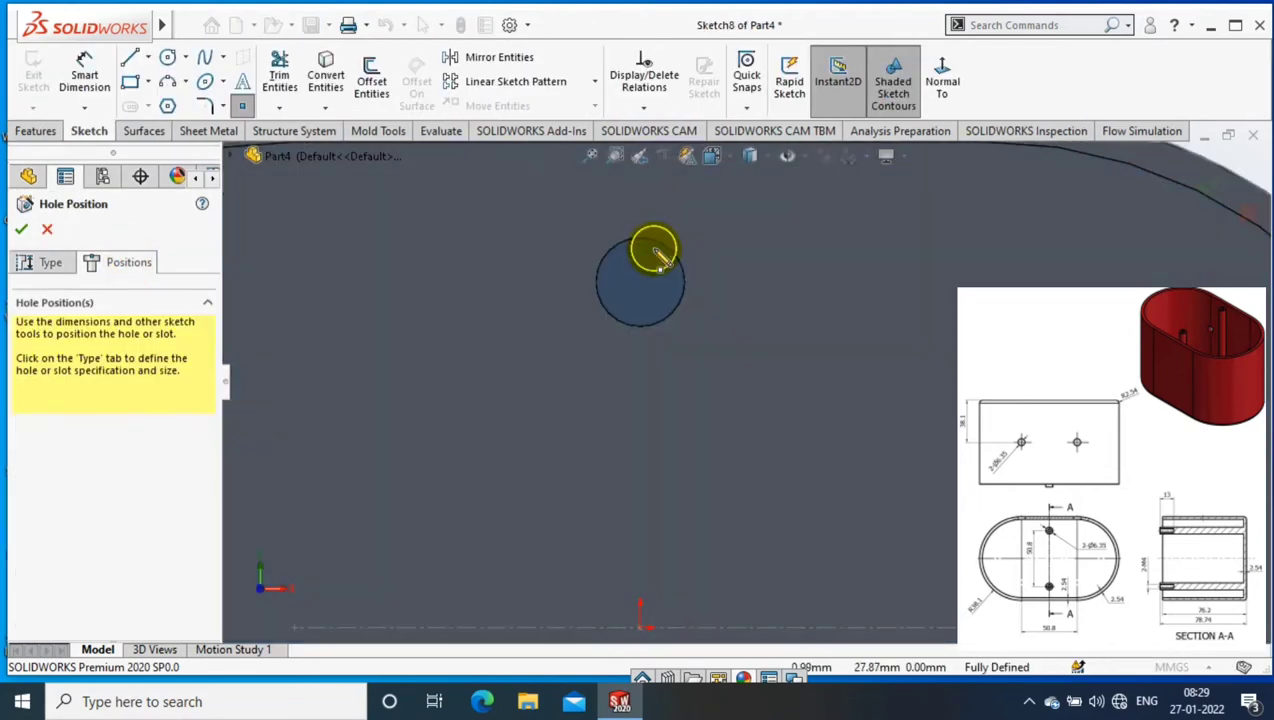
{"action": "left_click", "coordinate": [655, 255]}
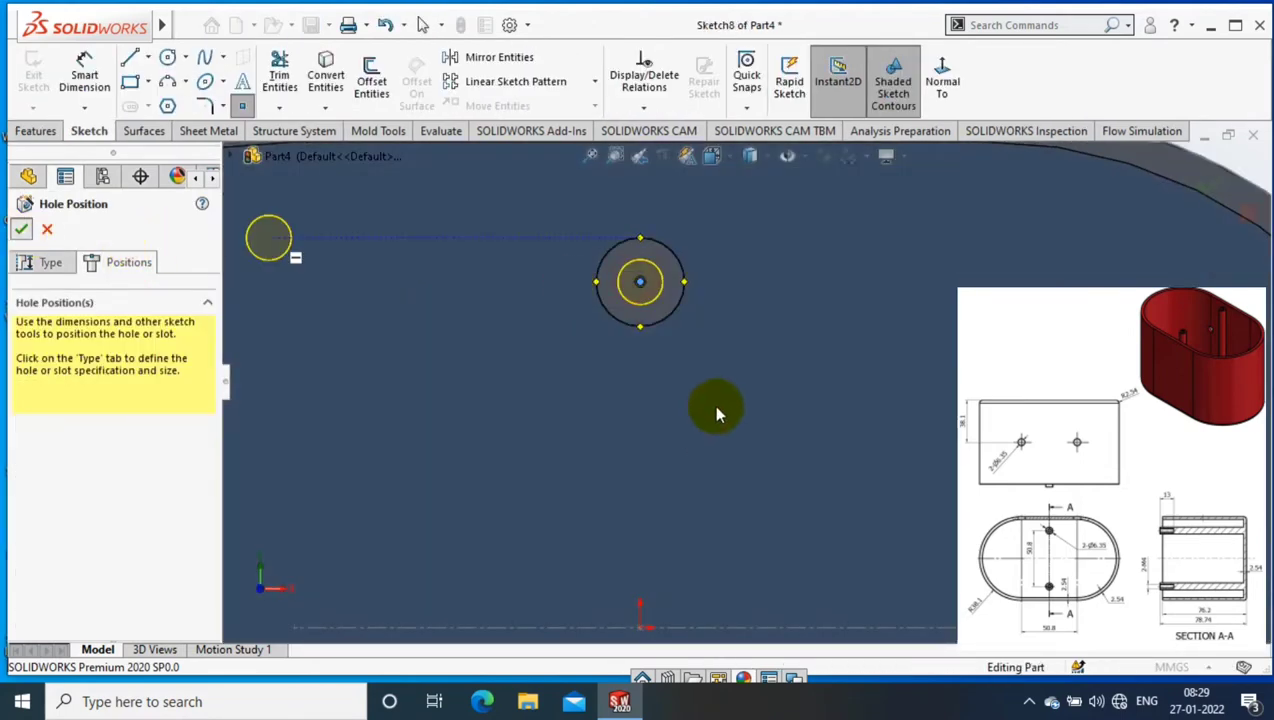
{"action": "key", "text": "Return"}
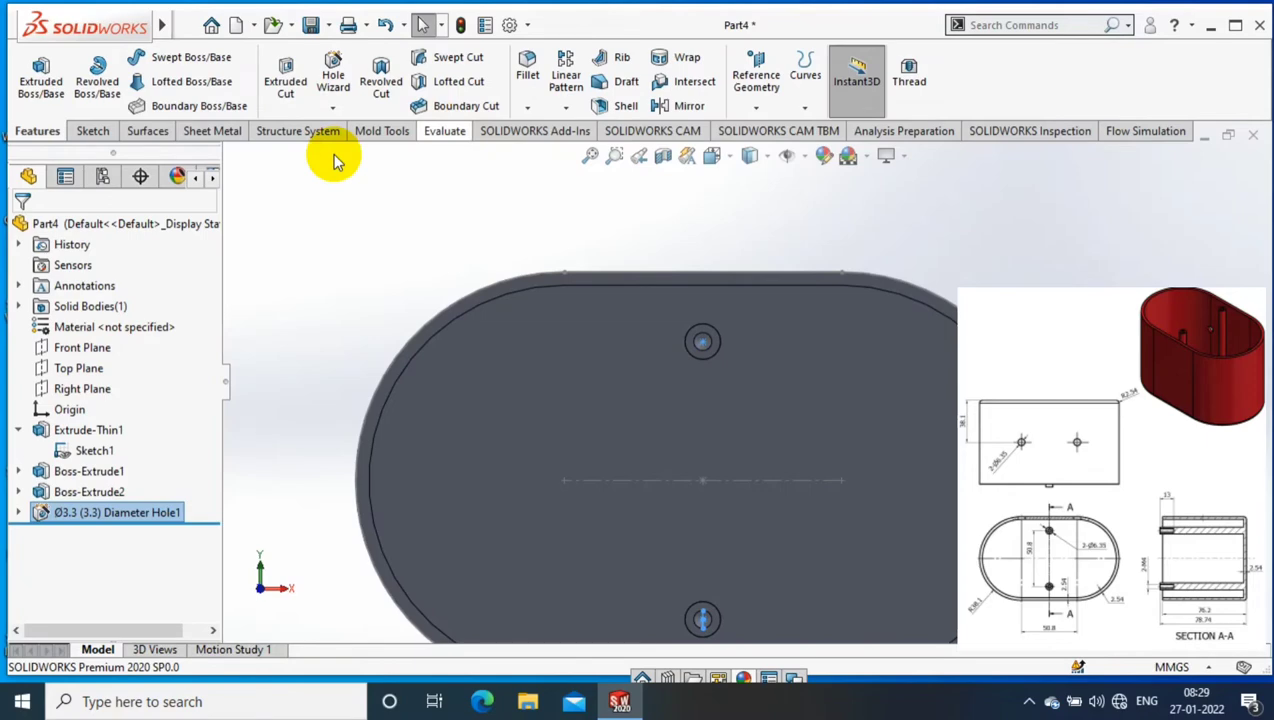
Step: Start a Thread feature and select the top post hole's edge
{"action": "left_click", "coordinate": [745, 372]}
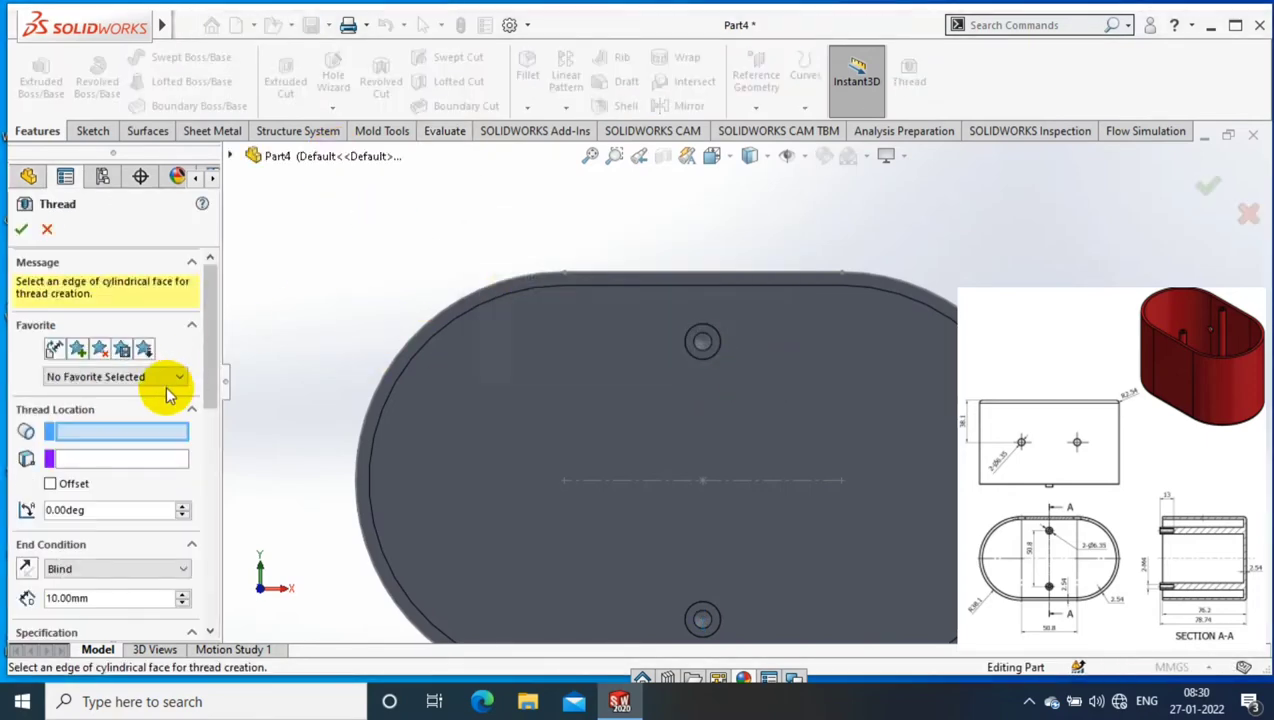
{"action": "left_click", "coordinate": [128, 436]}
{"action": "middle_click_drag", "start_coordinate": [707, 352], "coordinate": [722, 512]}
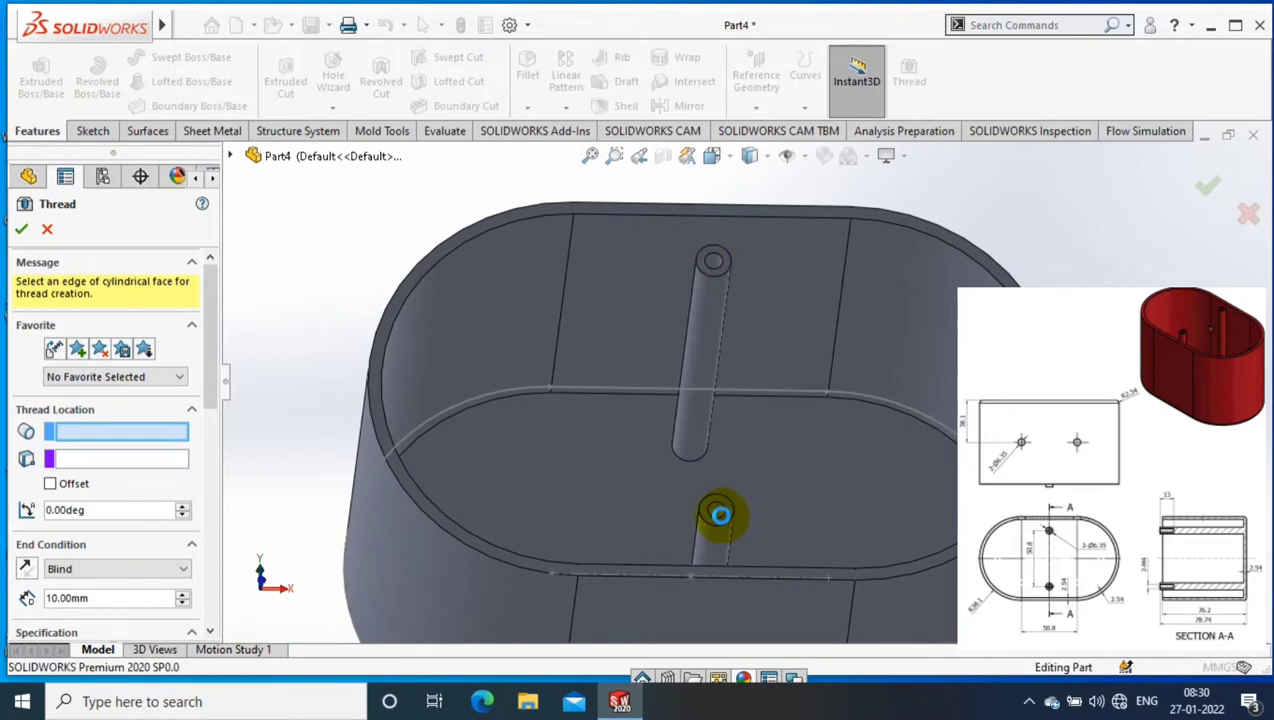
{"action": "left_click", "coordinate": [720, 514]}
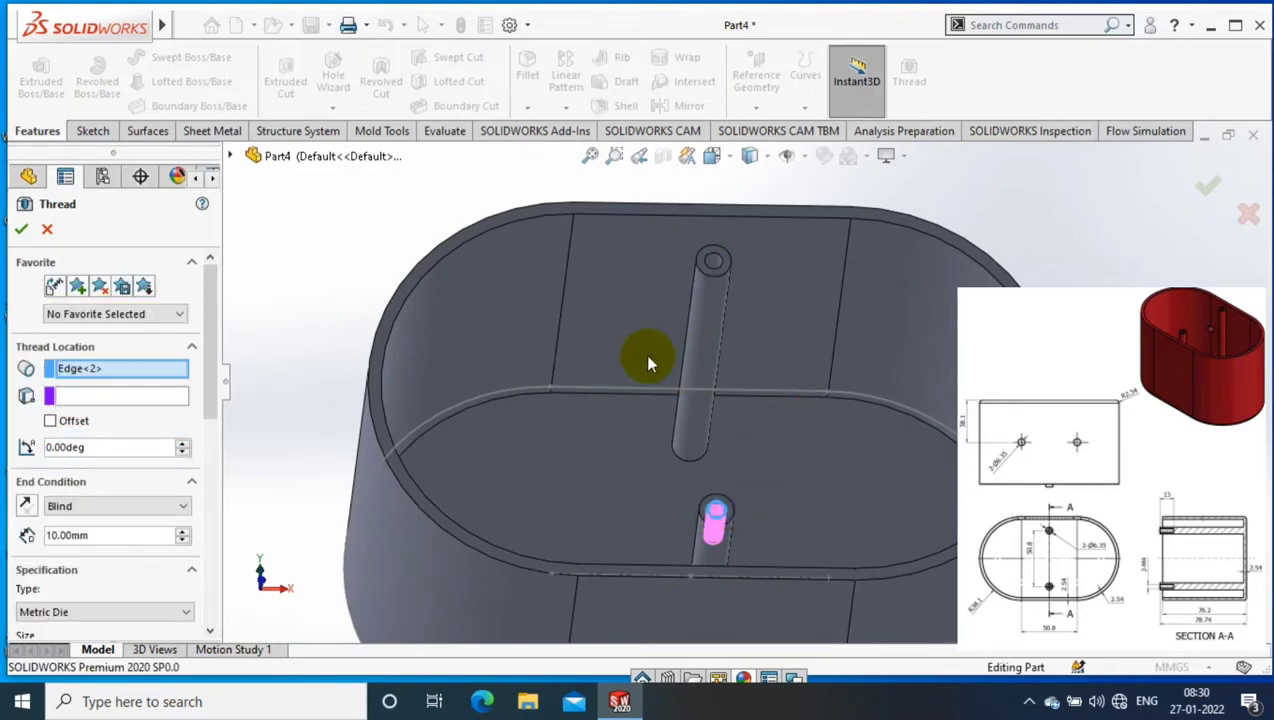
{"action": "left_click", "coordinate": [712, 268]}
{"action": "left_click_drag", "start_coordinate": [211, 300], "coordinate": [209, 370]}
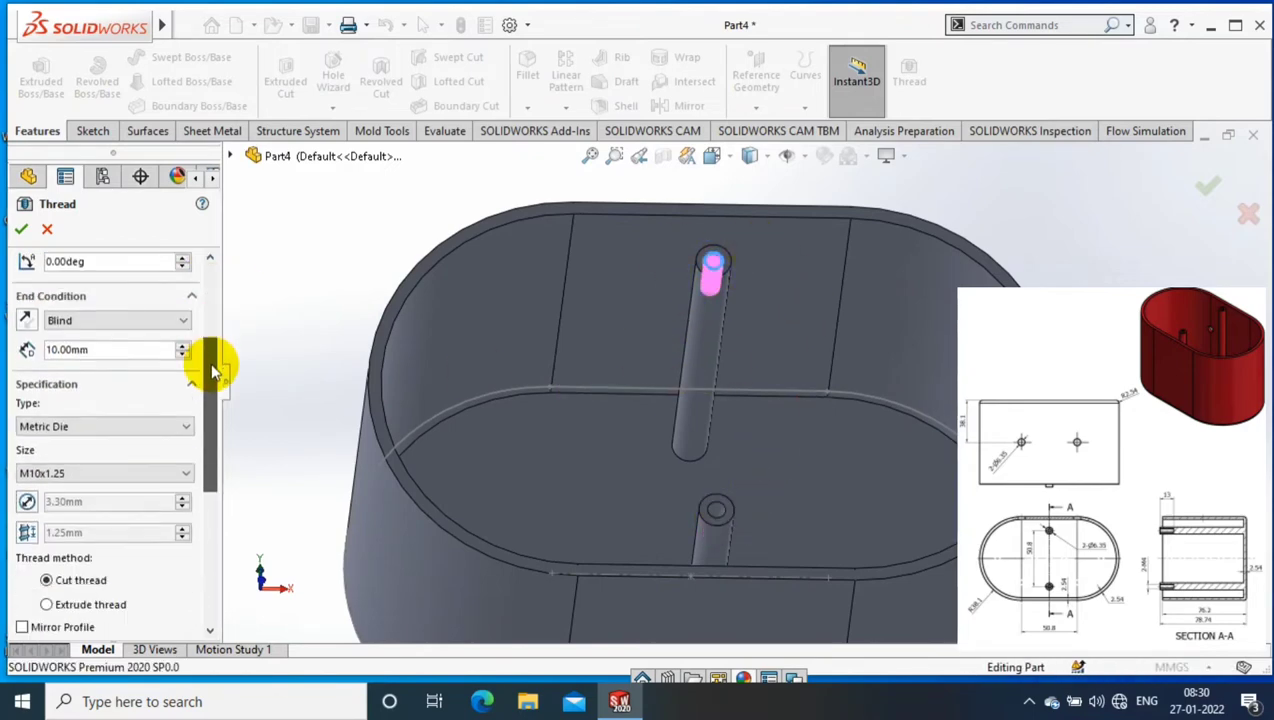
{"action": "scroll", "coordinate": [213, 383], "scroll_direction": "up", "scroll_amount": 2}
Step: Set the thread to Blind 13 mm, Metric Tap type, size M4x0.7, and accept it
{"action": "double_click", "coordinate": [114, 424]}
{"action": "type", "text": "13"}
{"action": "key", "text": "Return"}
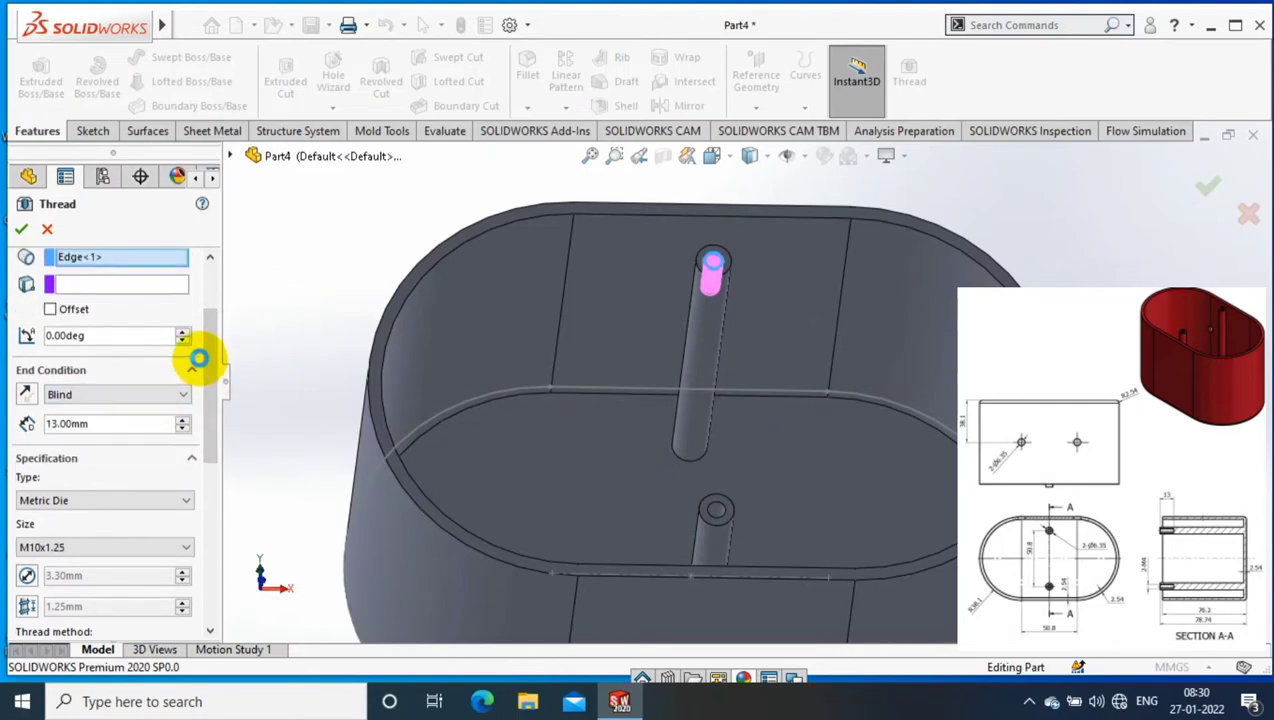
{"action": "scroll", "coordinate": [218, 347], "scroll_direction": "down", "scroll_amount": 2}
{"action": "left_click", "coordinate": [108, 445]}
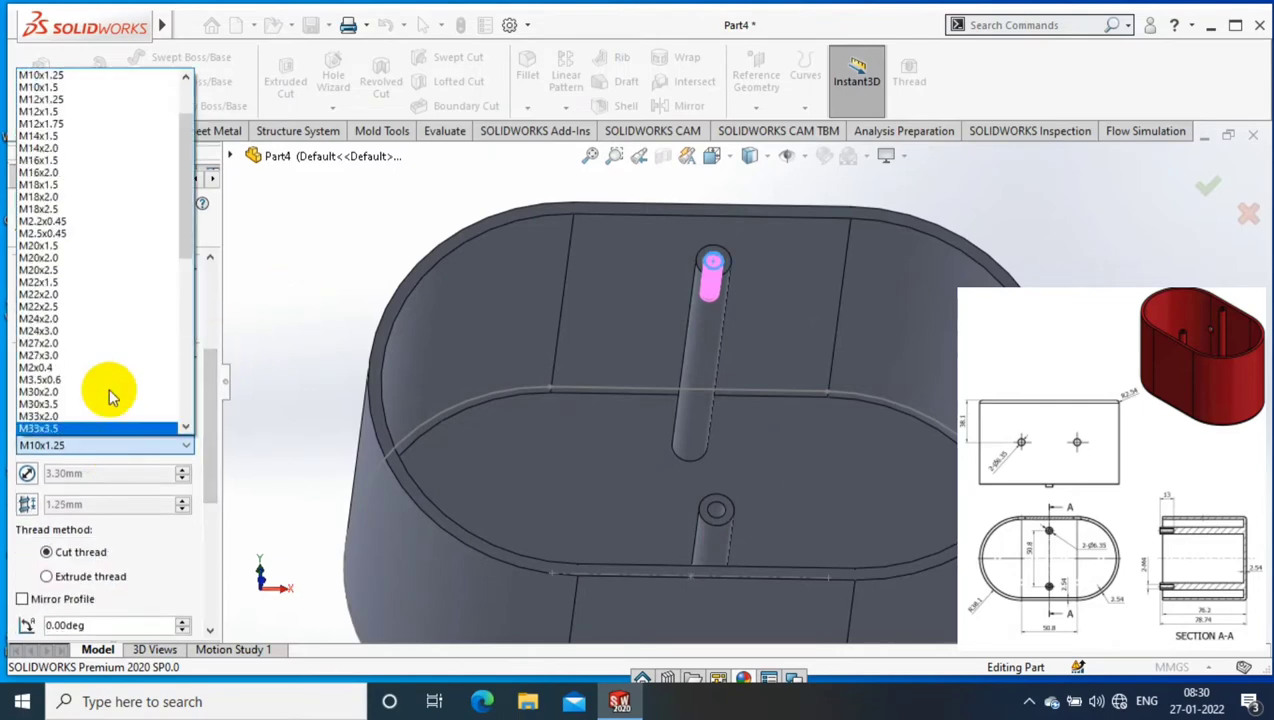
{"action": "scroll", "coordinate": [72, 400], "scroll_direction": "down", "scroll_amount": 2}
{"action": "left_click", "coordinate": [72, 400]}
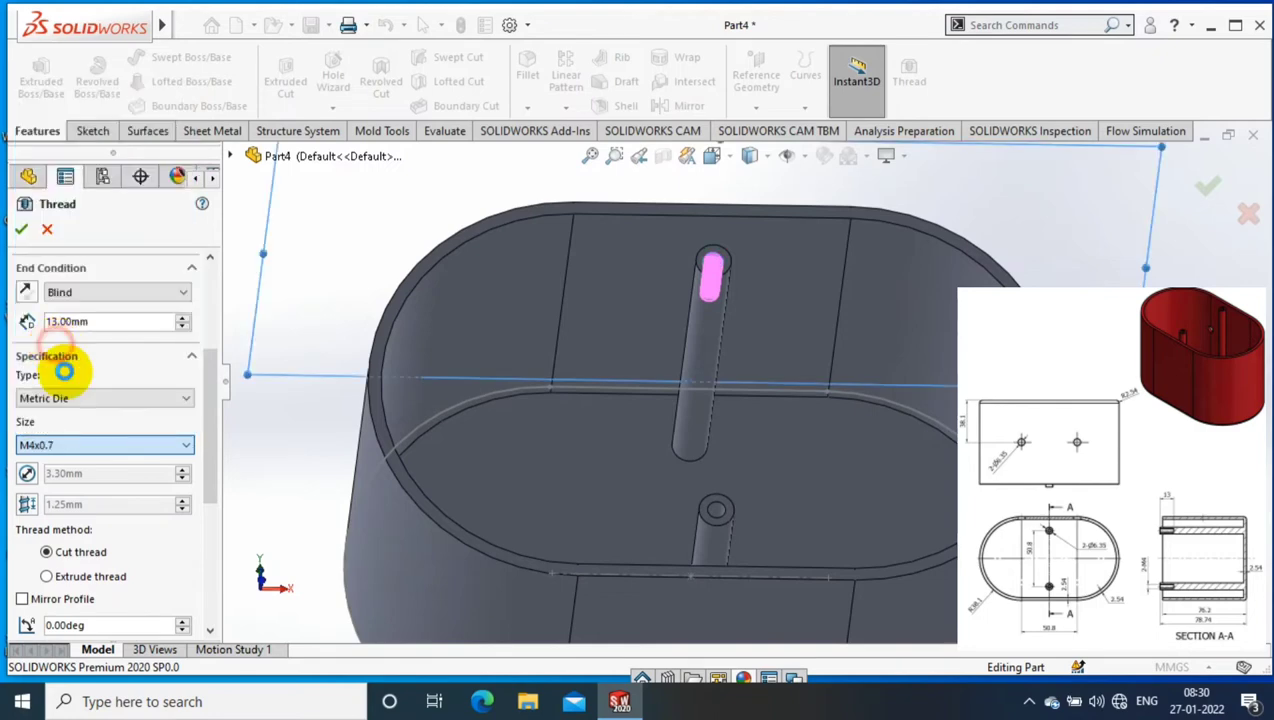
{"action": "left_click", "coordinate": [110, 398]}
{"action": "left_click", "coordinate": [50, 452]}
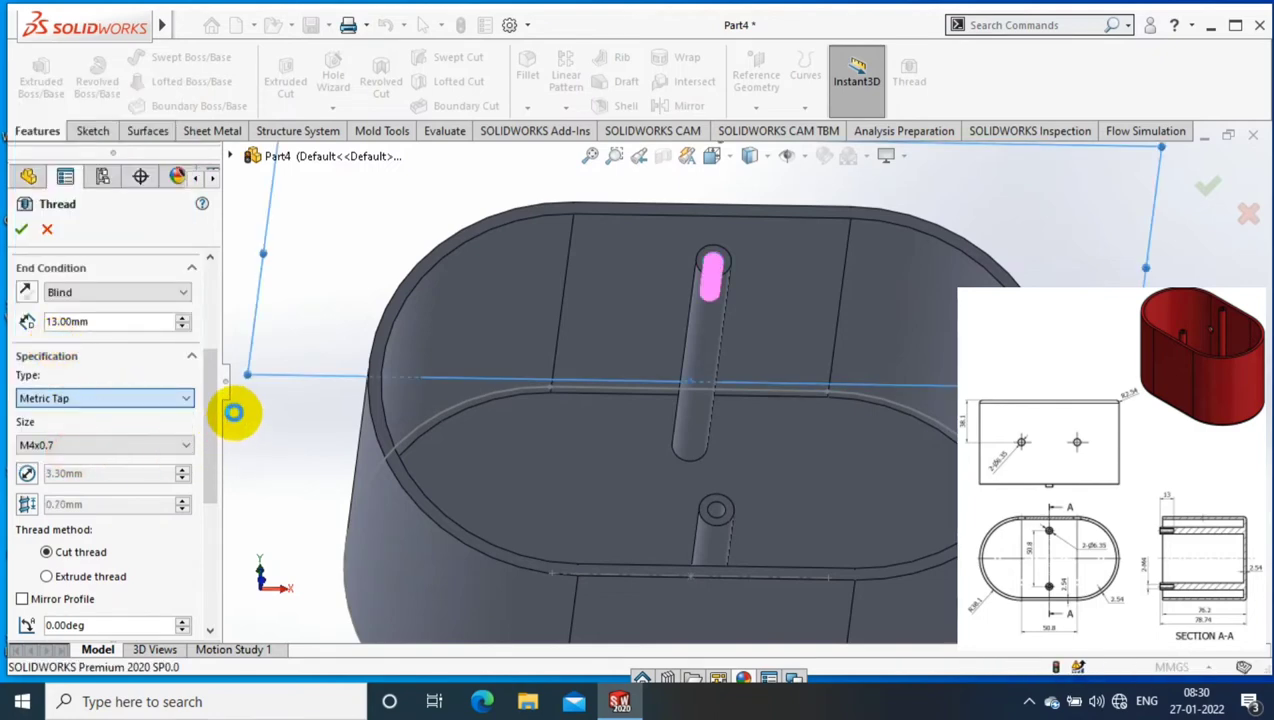
{"action": "scroll", "coordinate": [210, 390], "scroll_direction": "up", "scroll_amount": 2}
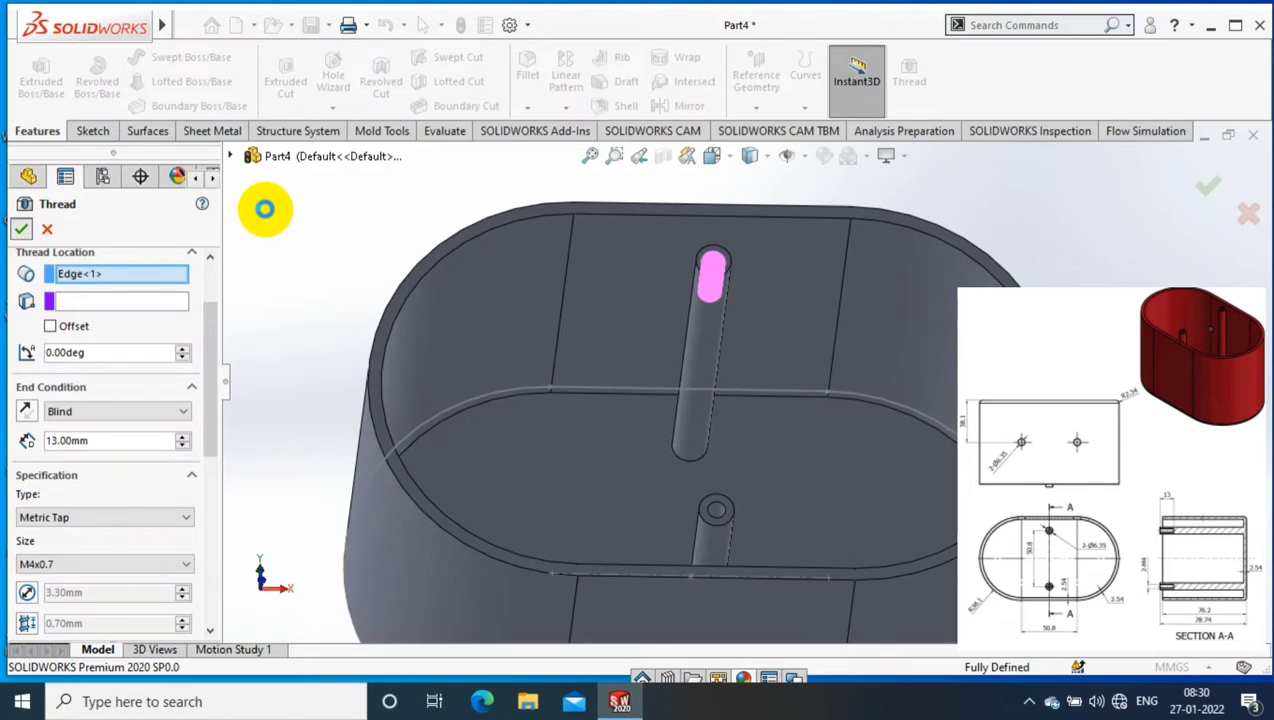
{"action": "right_click", "coordinate": [264, 209]}
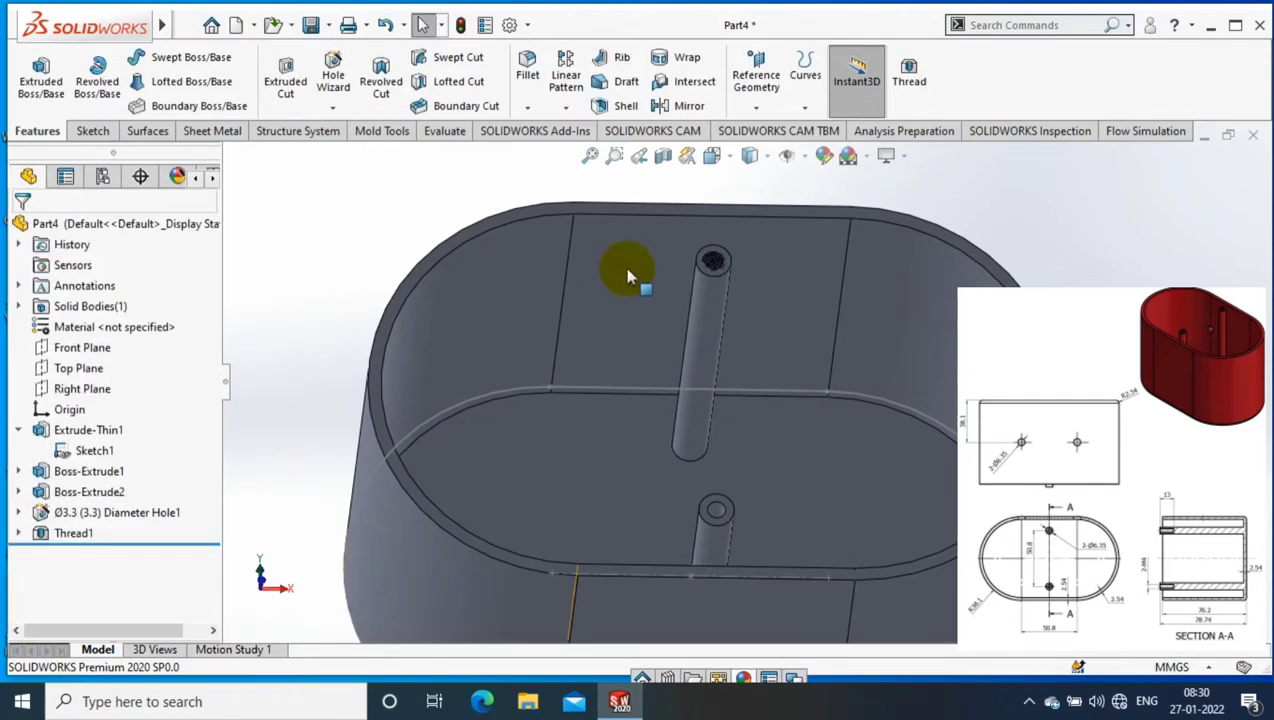
{"action": "scroll", "coordinate": [734, 341], "scroll_direction": "down", "scroll_amount": 3}
{"action": "scroll", "coordinate": [734, 341], "scroll_direction": "up", "scroll_amount": 5}
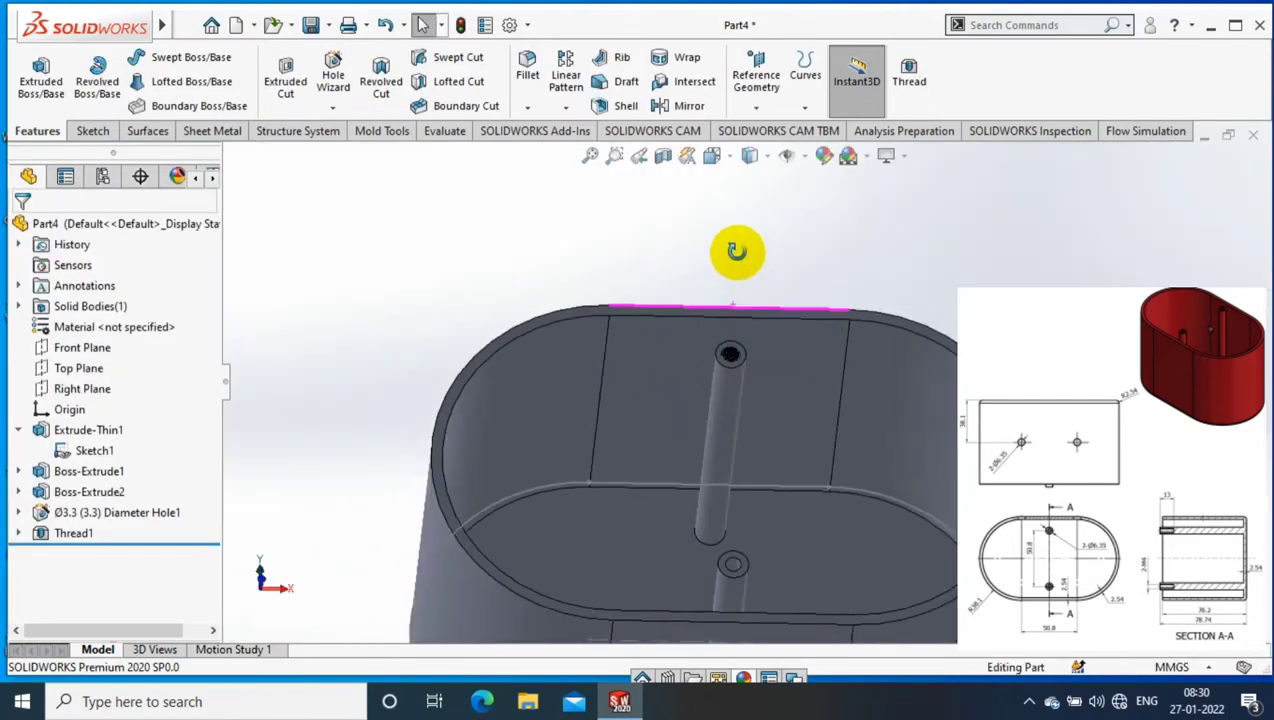
{"action": "mouse_move", "coordinate": [739, 250]}
{"action": "middle_mouse_down"}
{"action": "mouse_move", "coordinate": [656, 296]}
{"action": "mouse_move", "coordinate": [890, 506]}
{"action": "middle_mouse_up"}
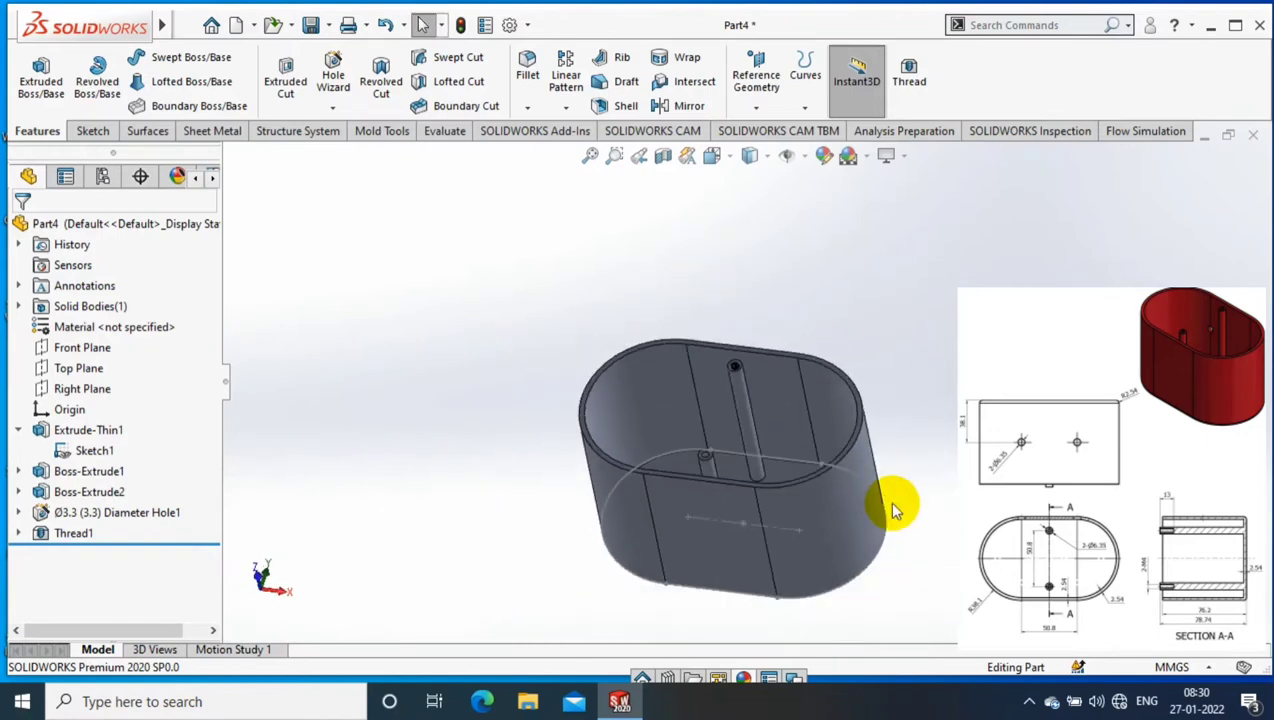
Step: Mirror Thread1 about the Top Plane onto the second post's hole
{"action": "left_click", "coordinate": [77, 369]}
{"action": "left_click", "coordinate": [690, 106]}
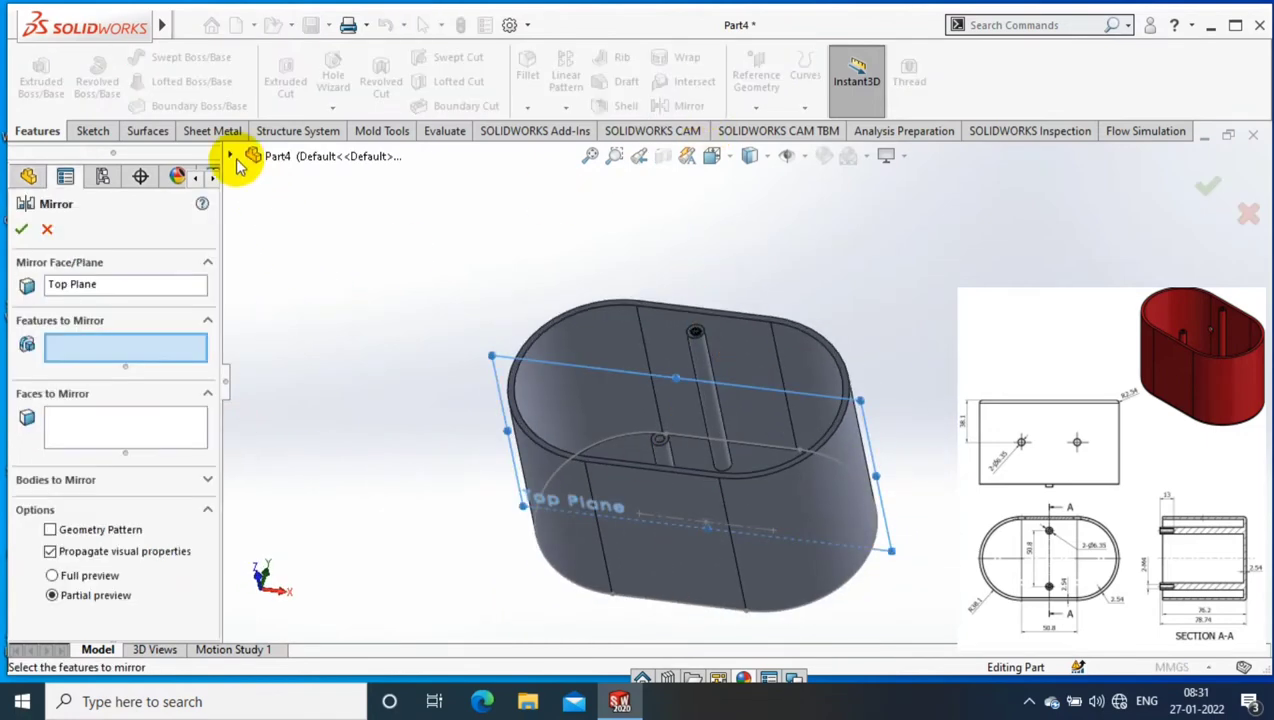
{"action": "left_click", "coordinate": [230, 156]}
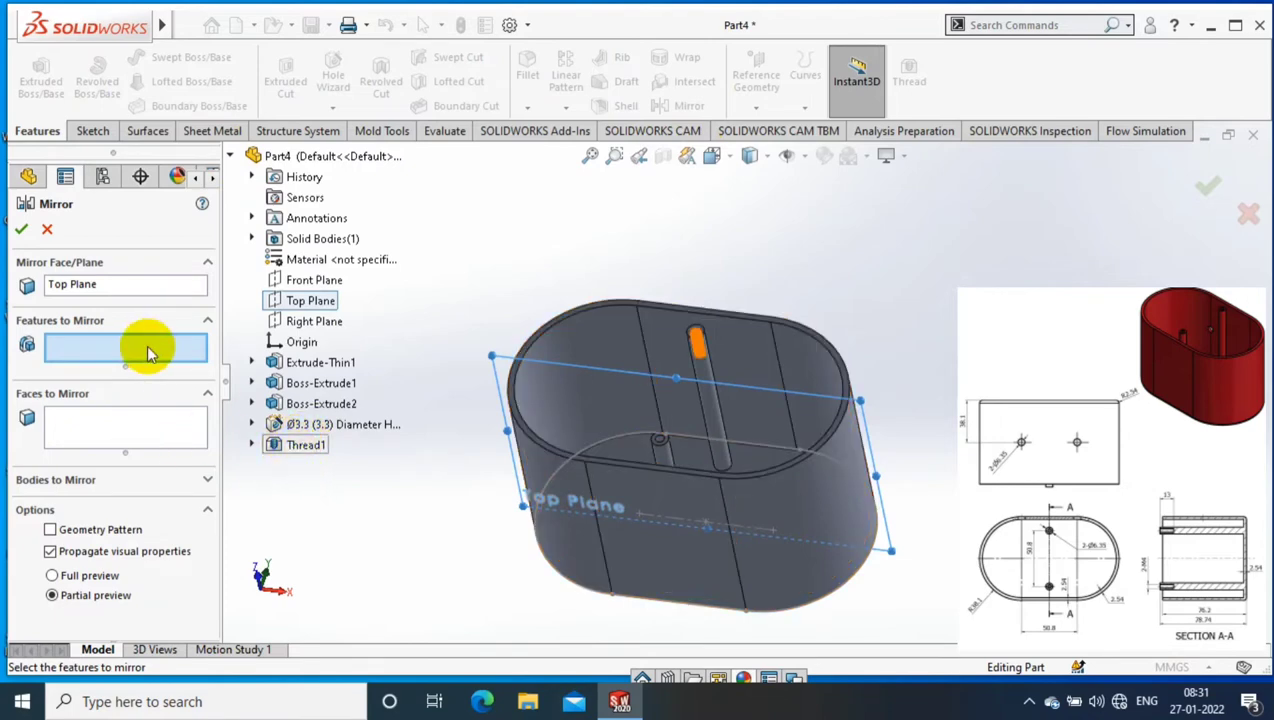
{"action": "left_click", "coordinate": [293, 446]}
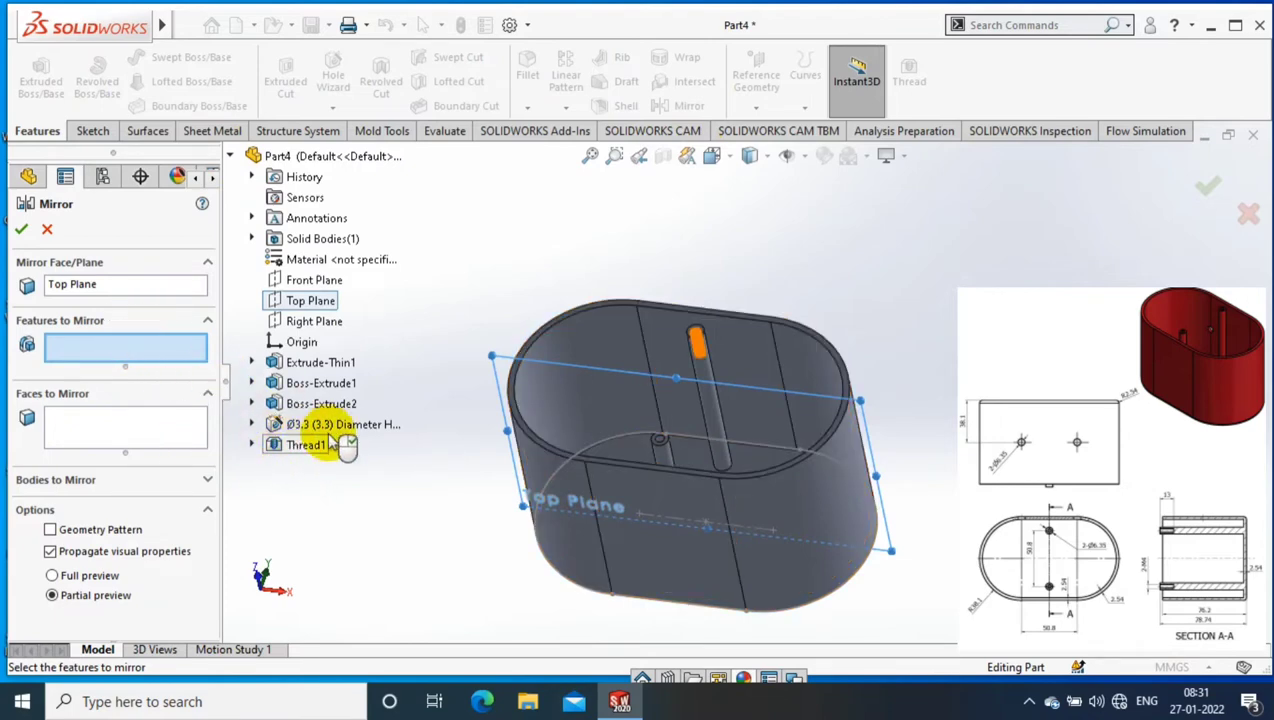
{"action": "left_click", "coordinate": [305, 445]}
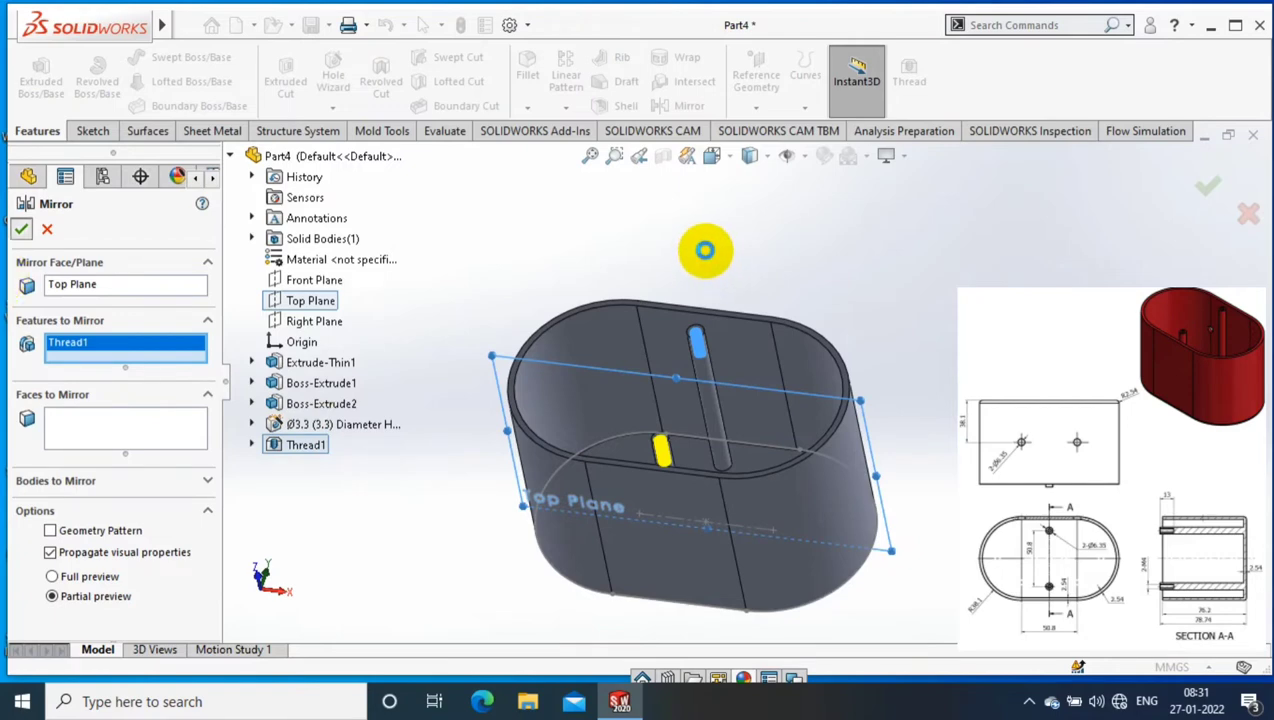
{"action": "key", "text": "Return"}
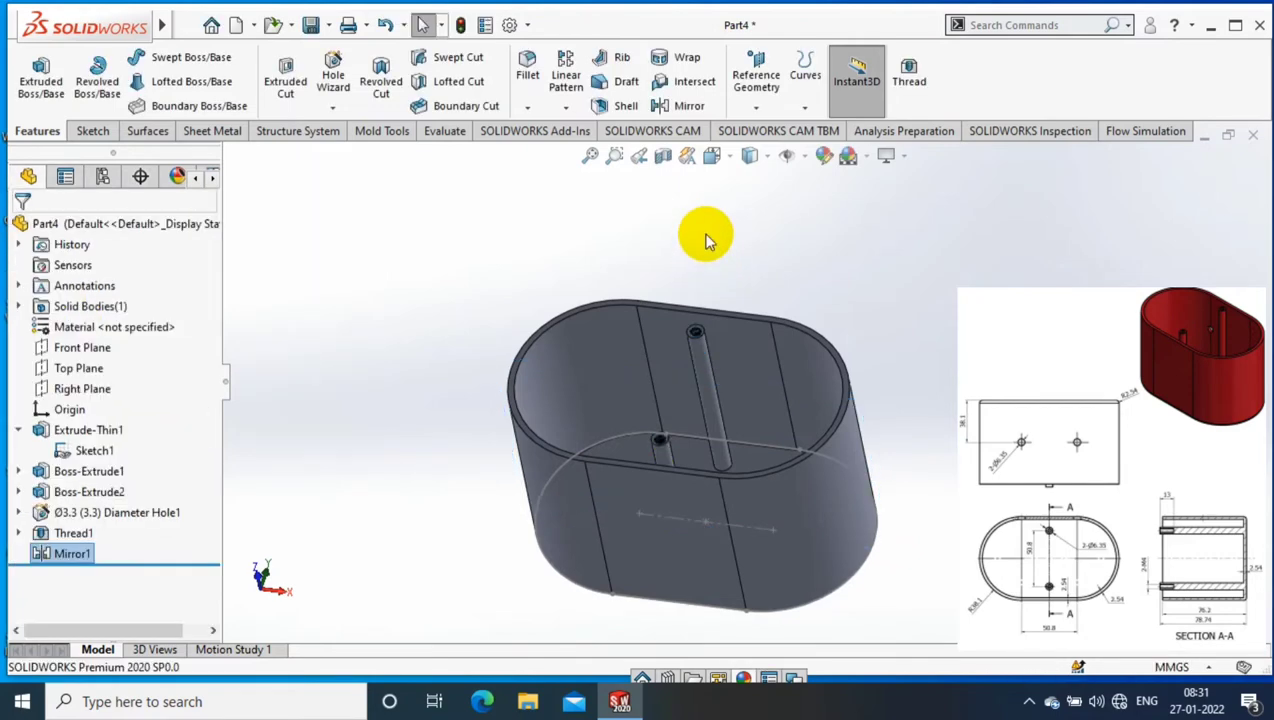
{"action": "right_click", "coordinate": [90, 368]}
Step: Start a sketch on the Top Plane and draw left and right circles
{"action": "left_click", "coordinate": [222, 328]}
{"action": "left_click", "coordinate": [92, 131]}
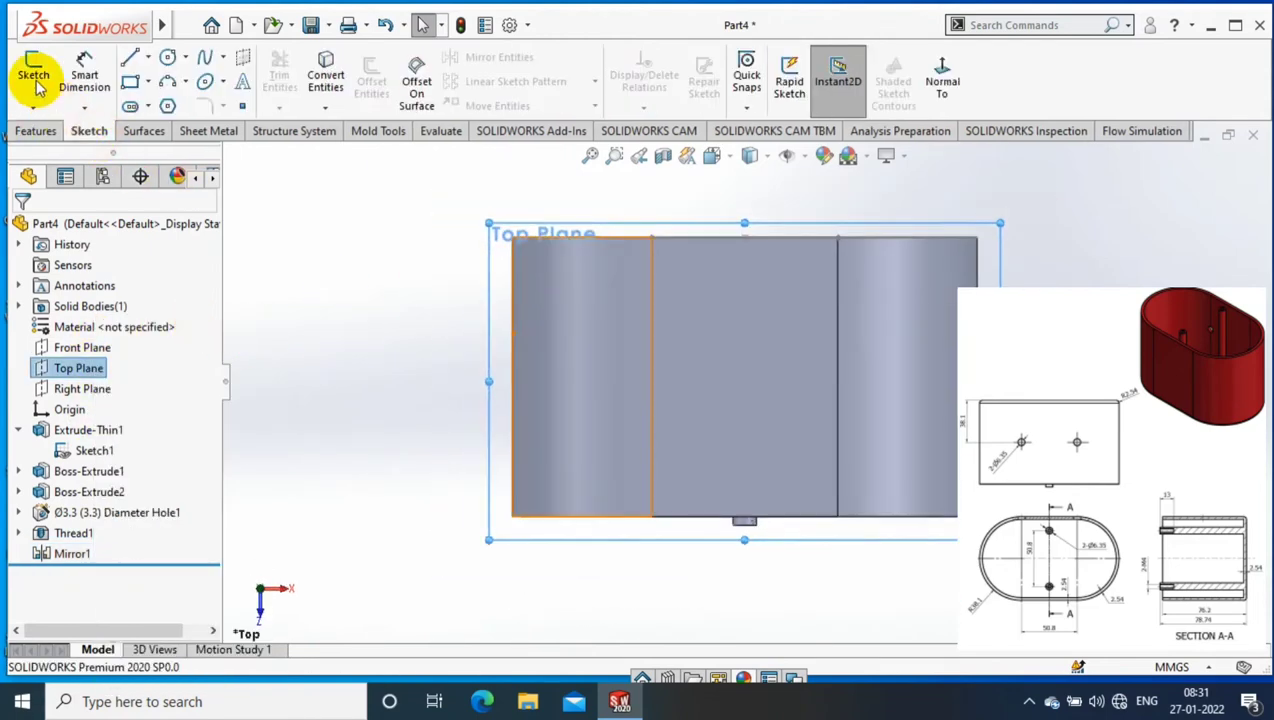
{"action": "left_click", "coordinate": [33, 80]}
{"action": "left_click", "coordinate": [167, 57]}
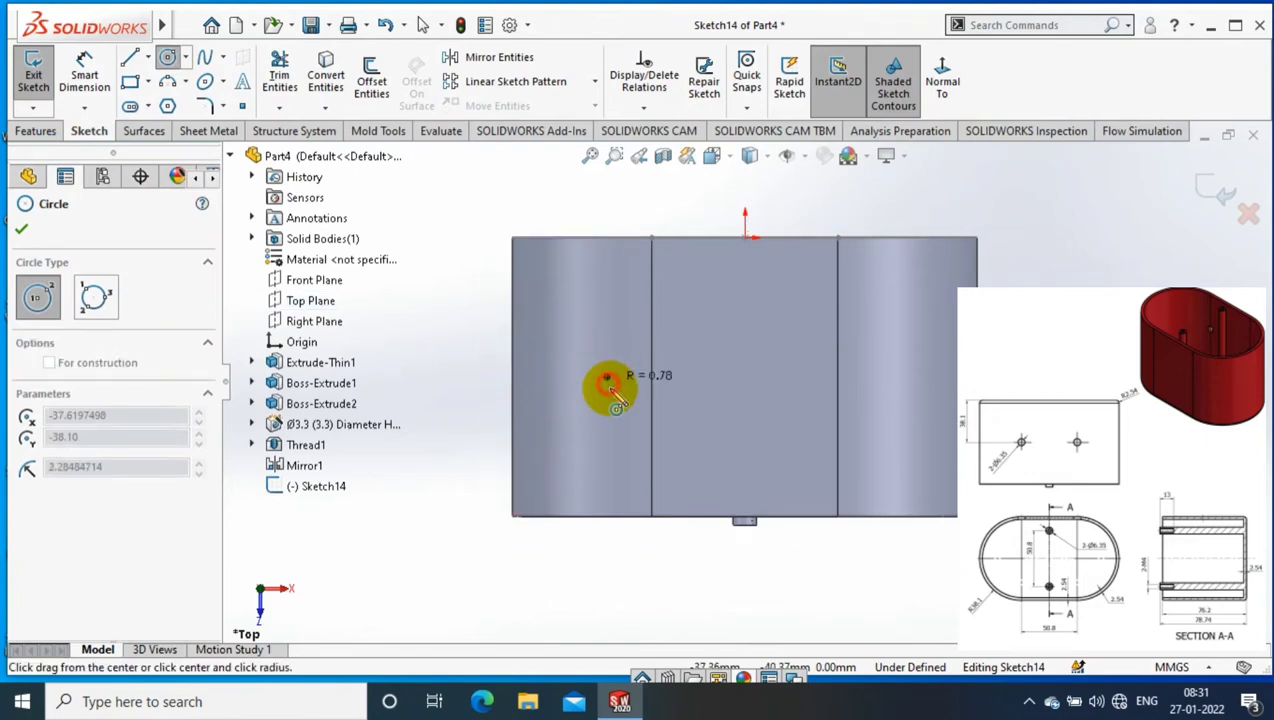
{"action": "left_click", "coordinate": [607, 377]}
{"action": "left_click", "coordinate": [878, 390]}
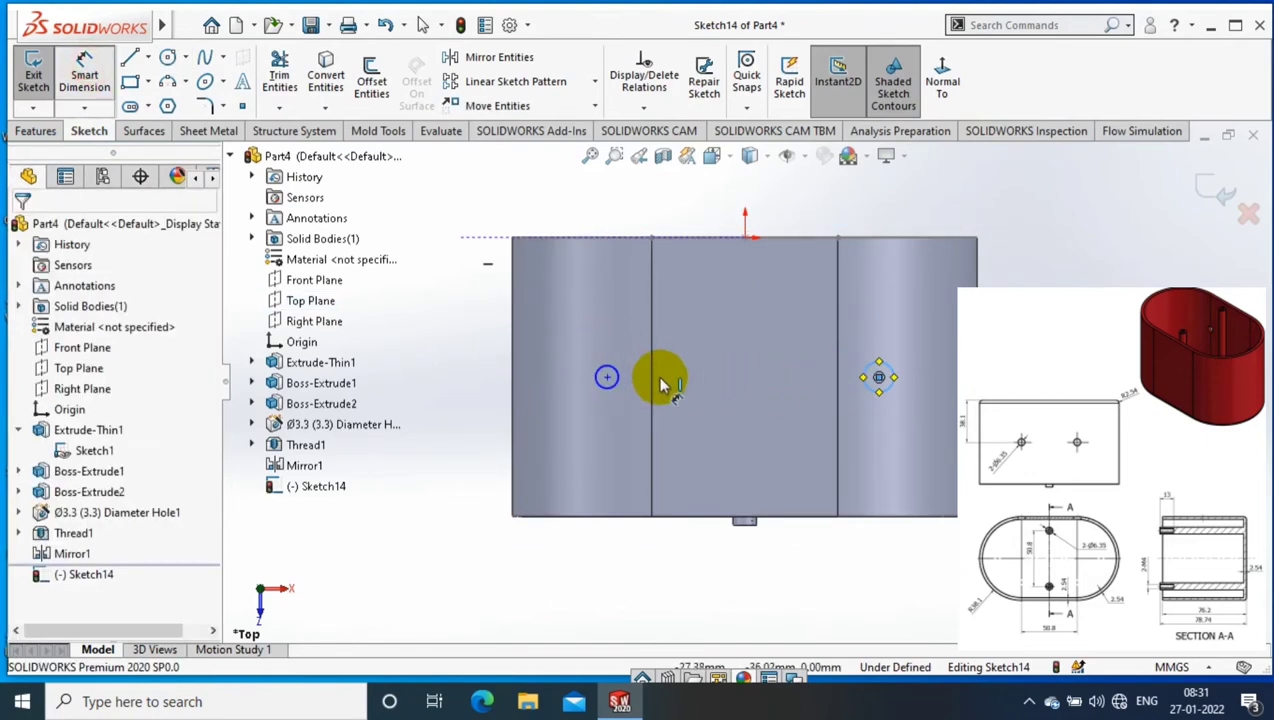
Step: Dimension both circle diameters to 6.35 mm
{"action": "left_click", "coordinate": [600, 365]}
{"action": "left_click", "coordinate": [590, 320]}
{"action": "type", "text": "3."}
{"action": "key", "text": "BackSpace"}
{"action": "key", "text": "BackSpace"}
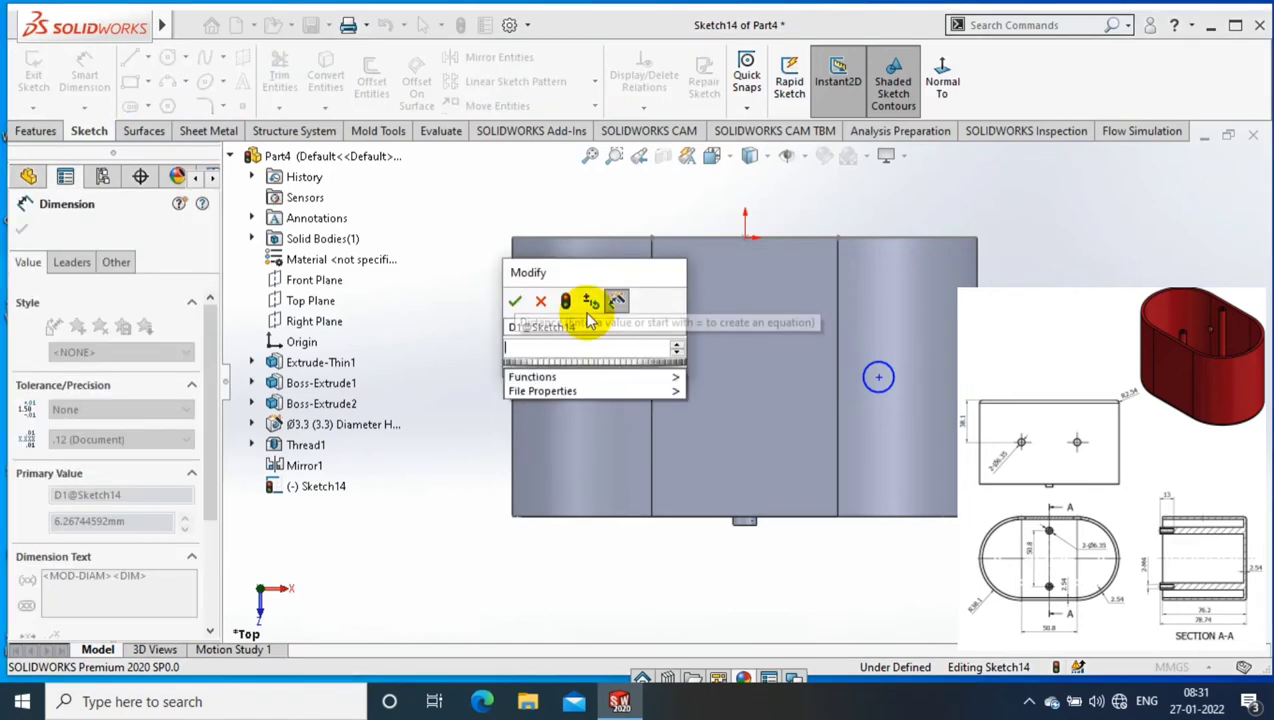
{"action": "type", "text": "6.35"}
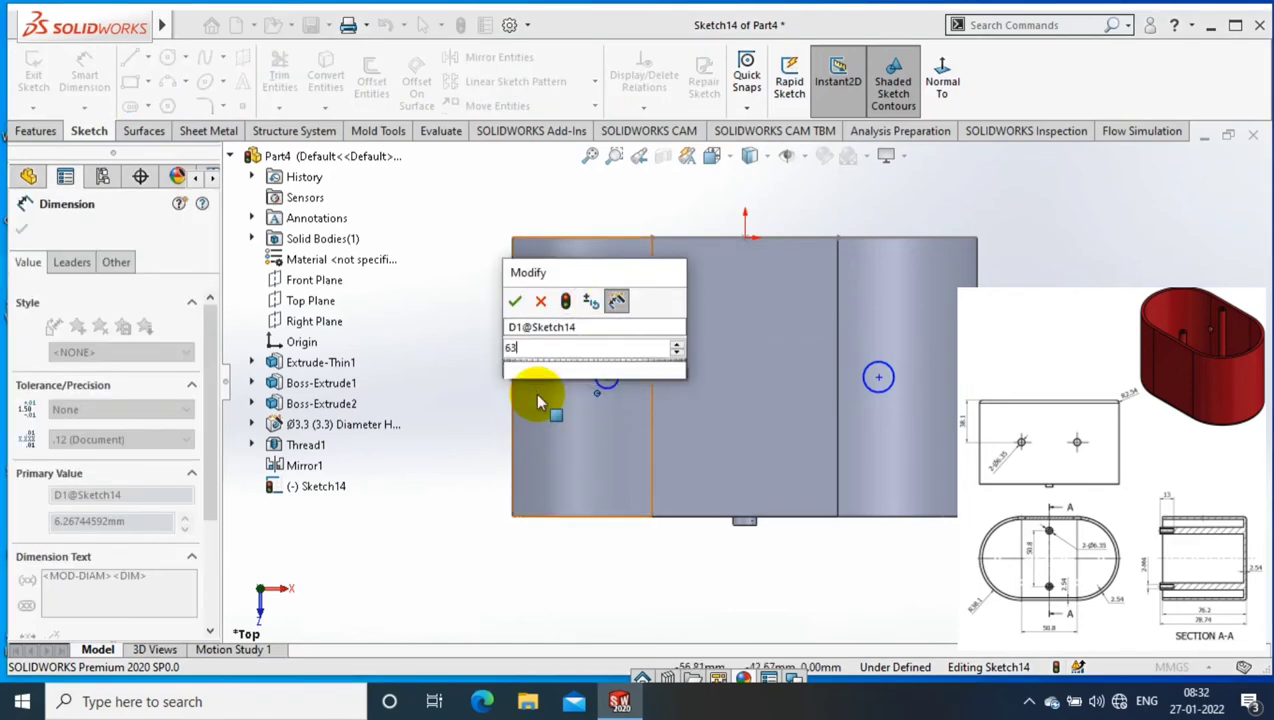
{"action": "left_click", "coordinate": [514, 301]}
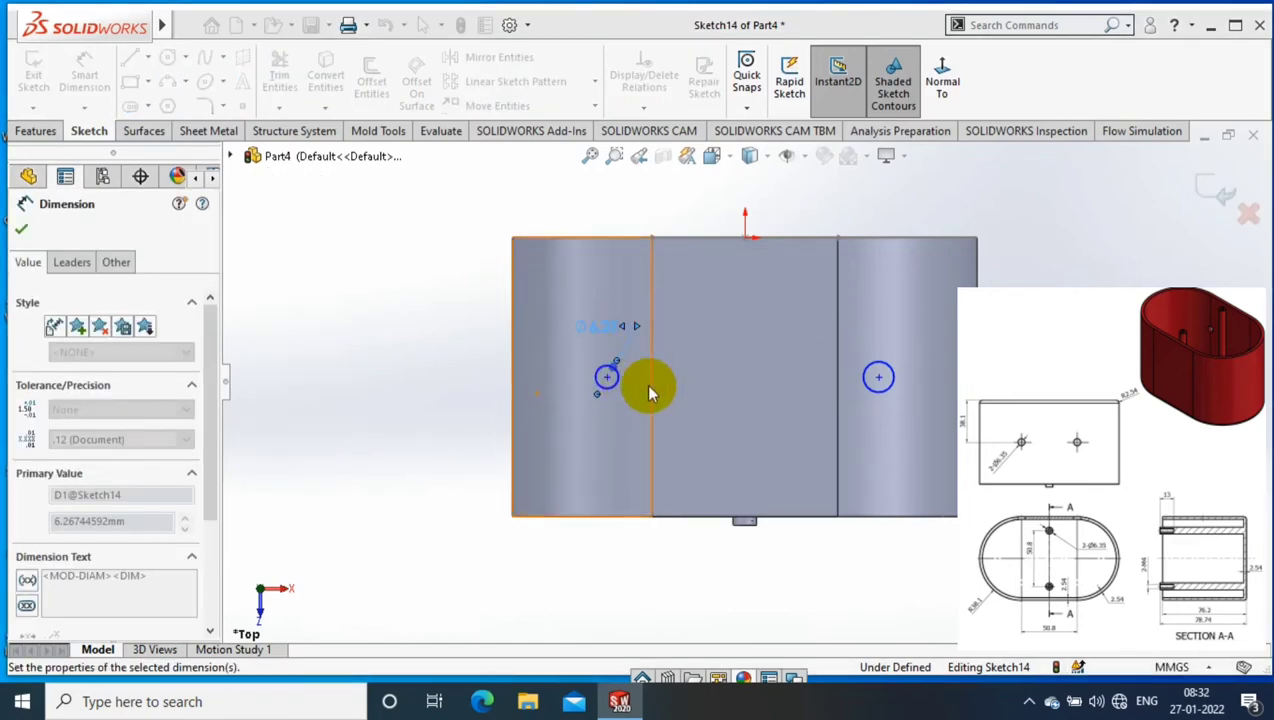
{"action": "left_click", "coordinate": [895, 398]}
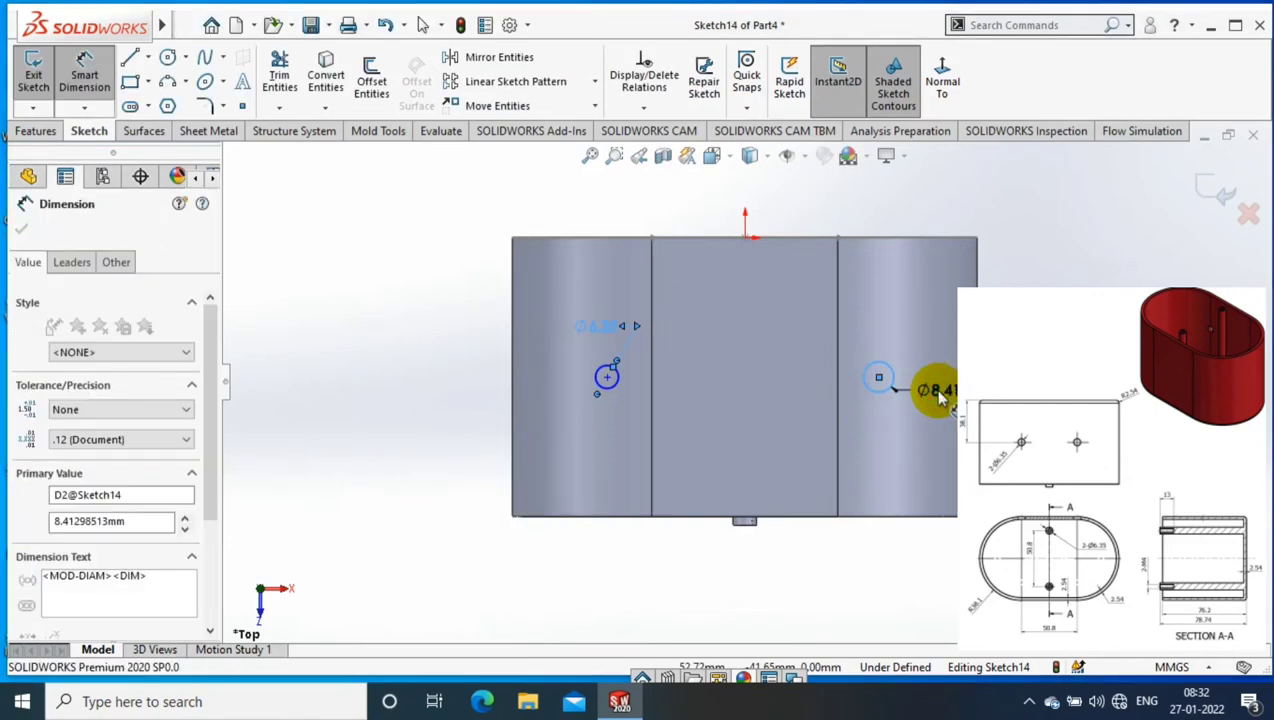
{"action": "left_click", "coordinate": [940, 395]}
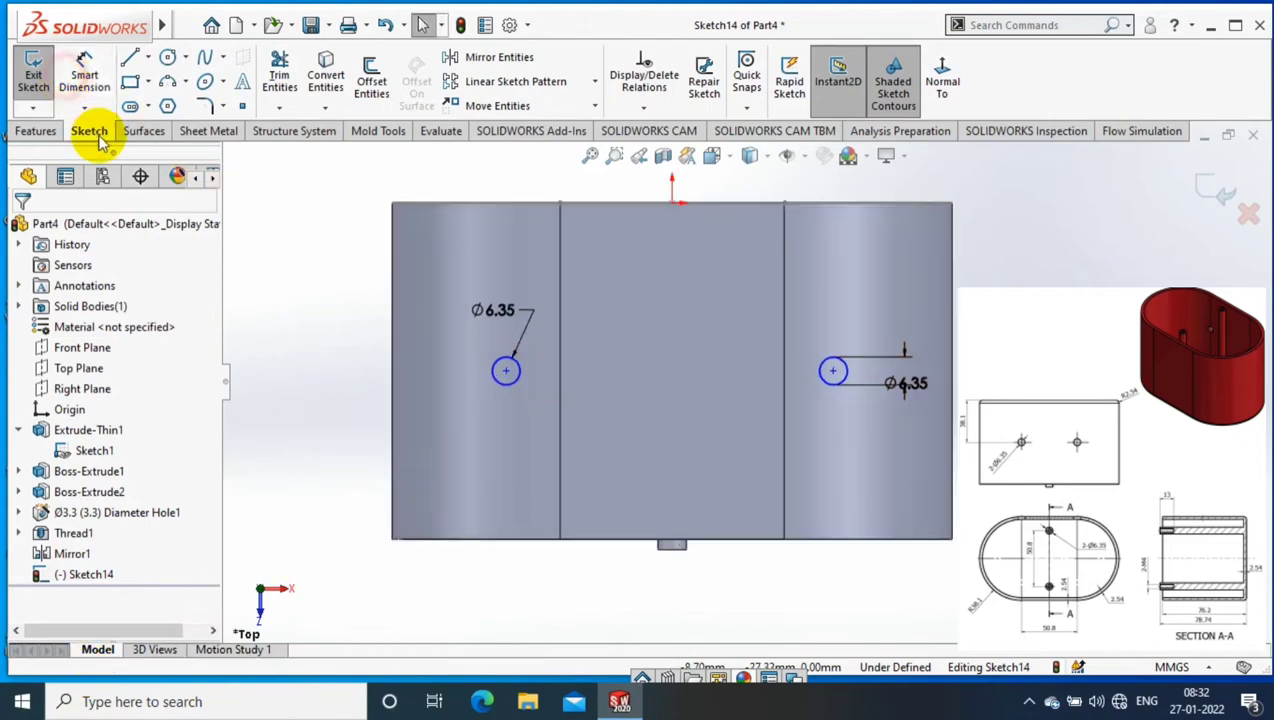
Step: Dimension the distance between the two circle centres to 50.8 mm
{"action": "left_click", "coordinate": [506, 370]}
{"action": "left_click", "coordinate": [828, 369]}
{"action": "left_click", "coordinate": [640, 292]}
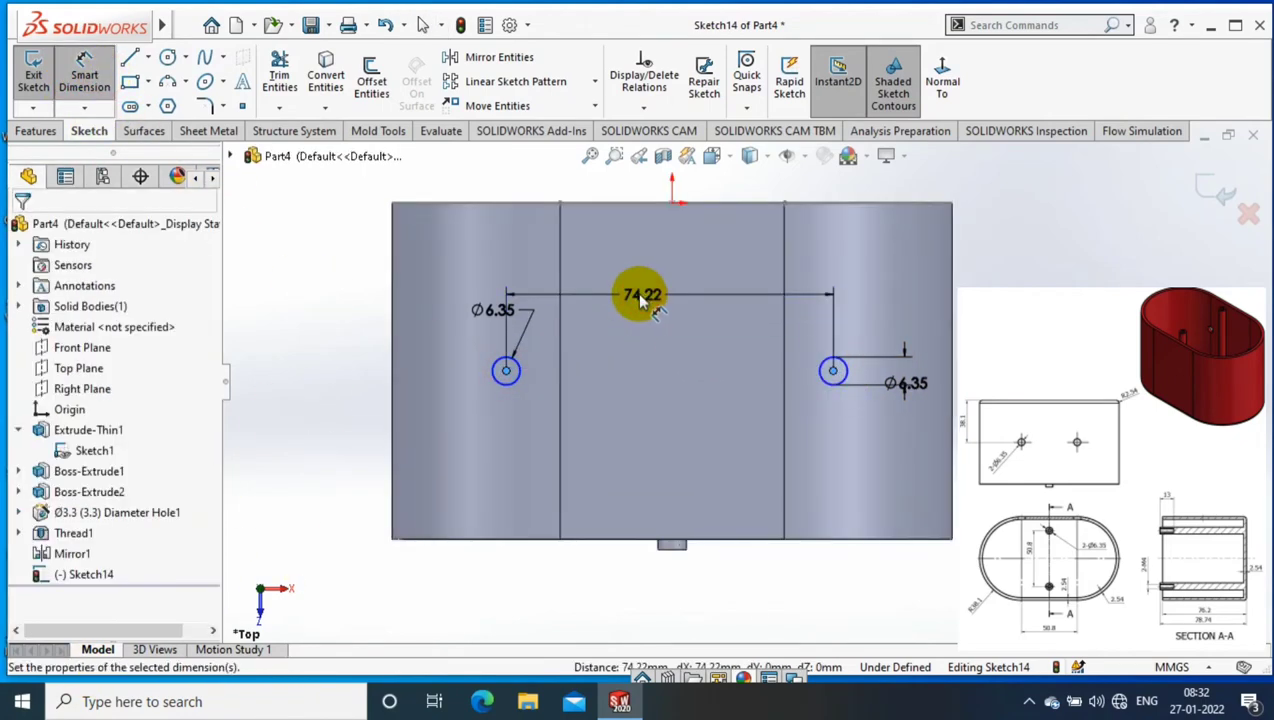
{"action": "type", "text": "50.8"}
{"action": "key", "text": "Return"}
{"action": "left_click_drag", "start_coordinate": [726, 294], "coordinate": [671, 203]}
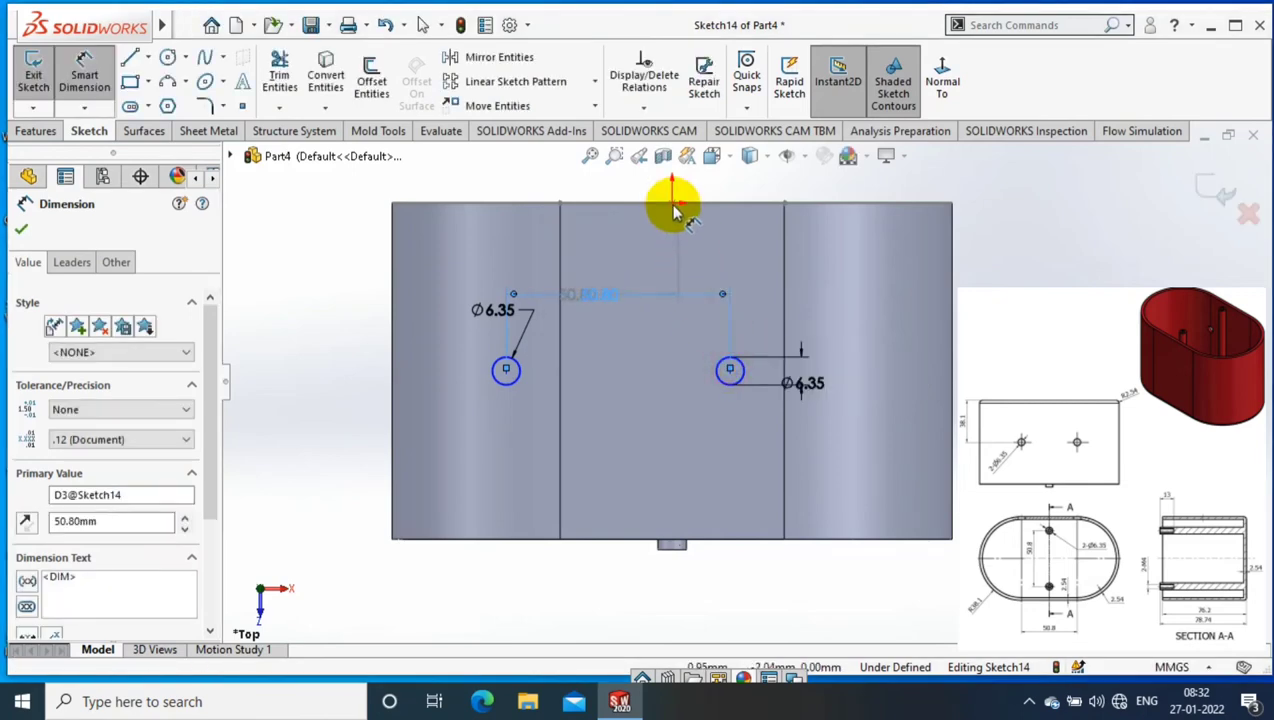
{"action": "key", "text": "ctrl+z"}
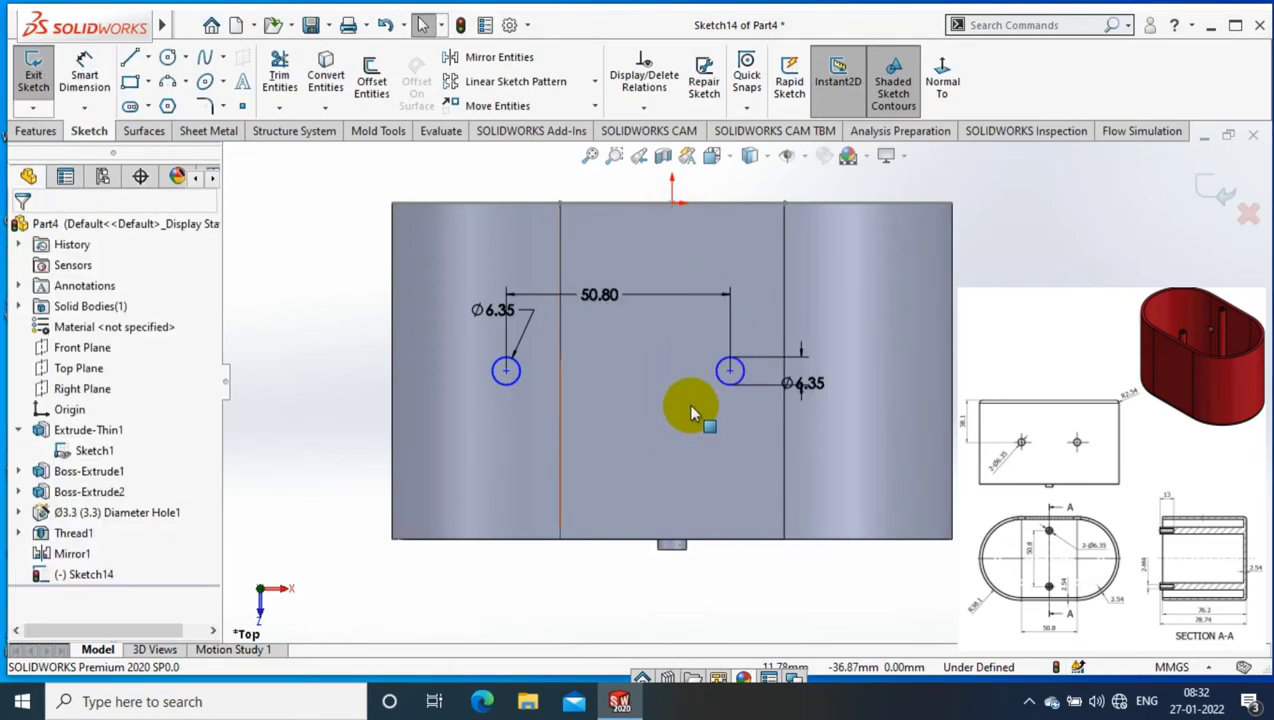
Step: Dimension the origin to the right circle centre as 25.4 mm
{"action": "left_click", "coordinate": [84, 80]}
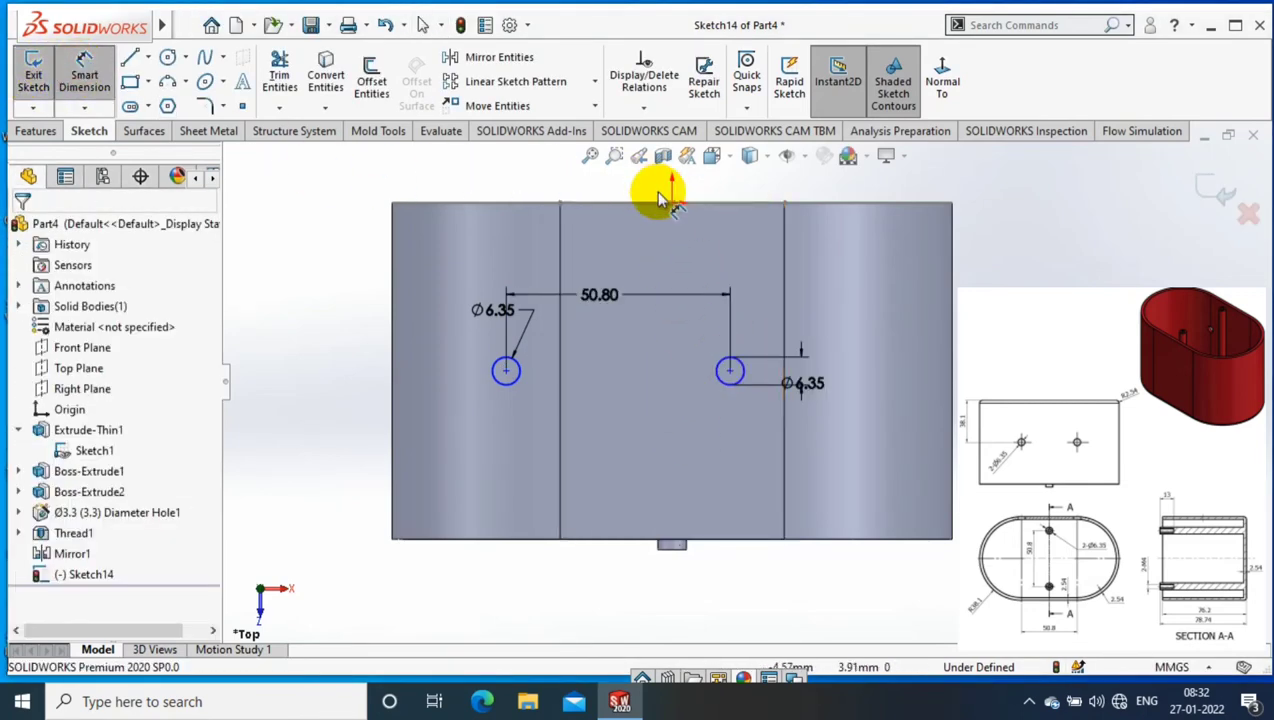
{"action": "left_click", "coordinate": [660, 196]}
{"action": "left_click", "coordinate": [730, 371]}
{"action": "left_click", "coordinate": [697, 485]}
{"action": "type", "text": "25.4"}
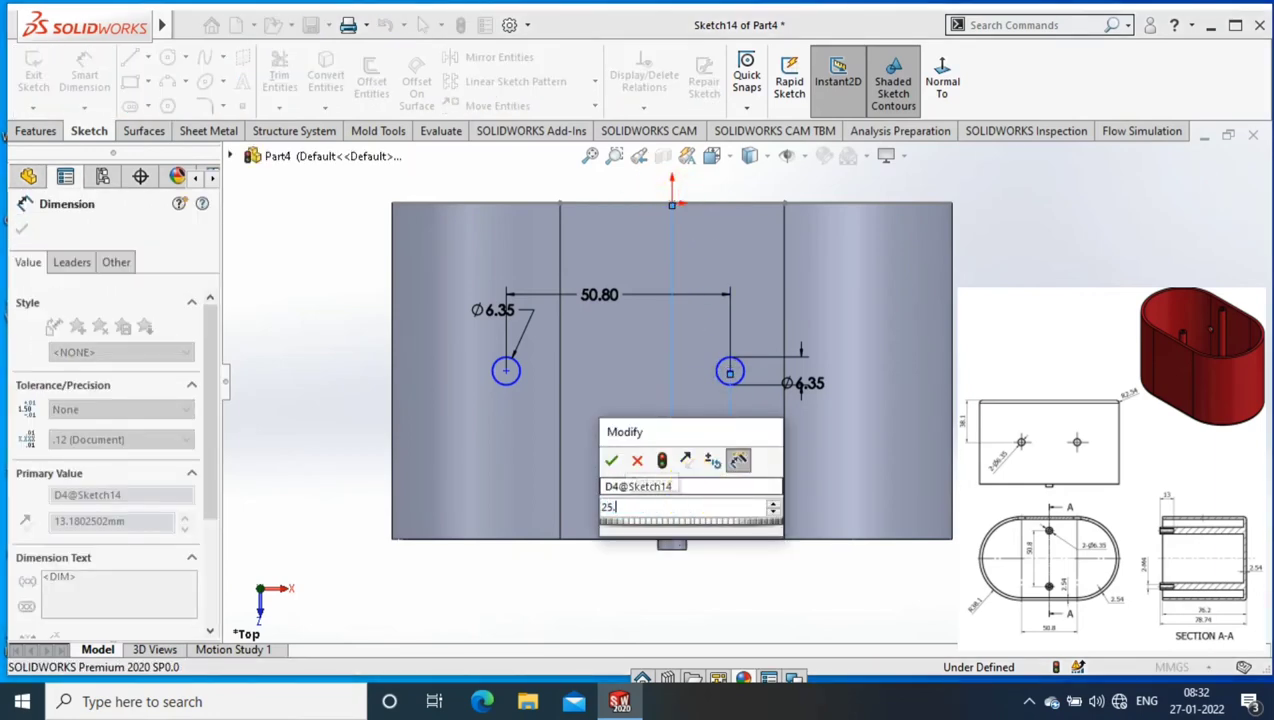
{"action": "key", "text": "Return"}
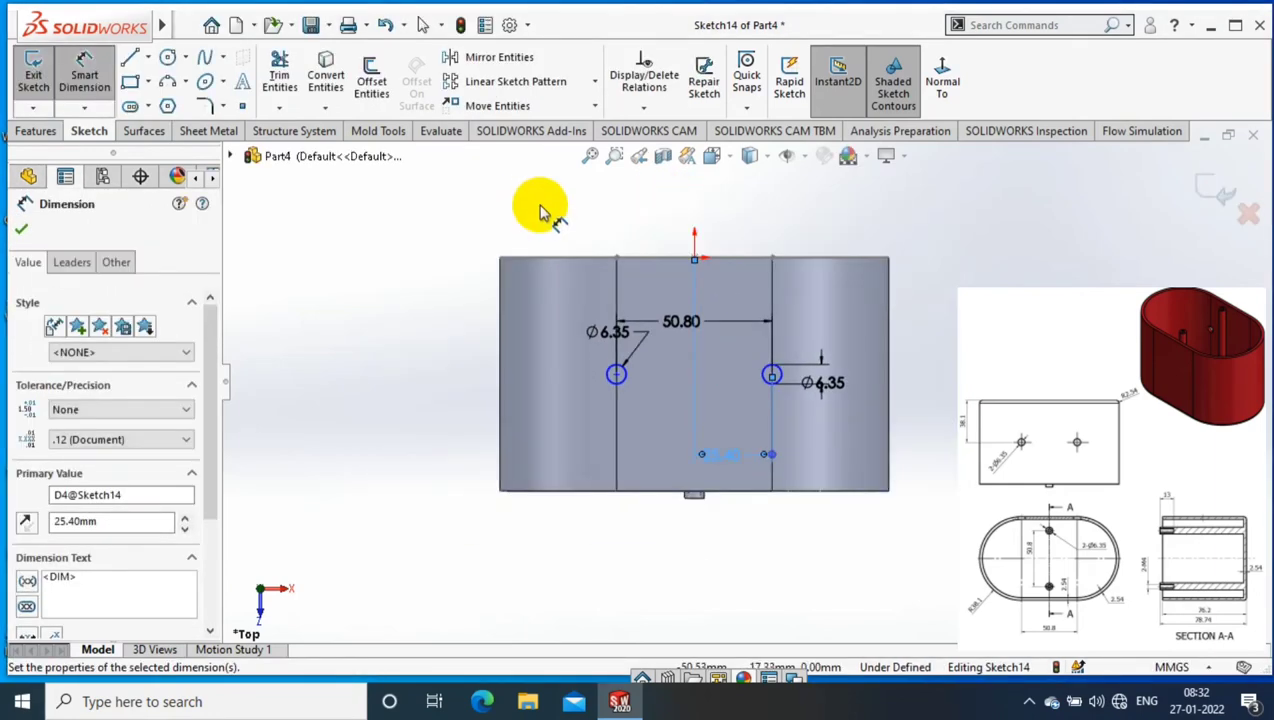
{"action": "left_click", "coordinate": [21, 229]}
Step: Extruded-cut the two Ø6.35 circles Through All - Both and orbit to view the holes
{"action": "left_click", "coordinate": [38, 138]}
{"action": "left_click", "coordinate": [285, 80]}
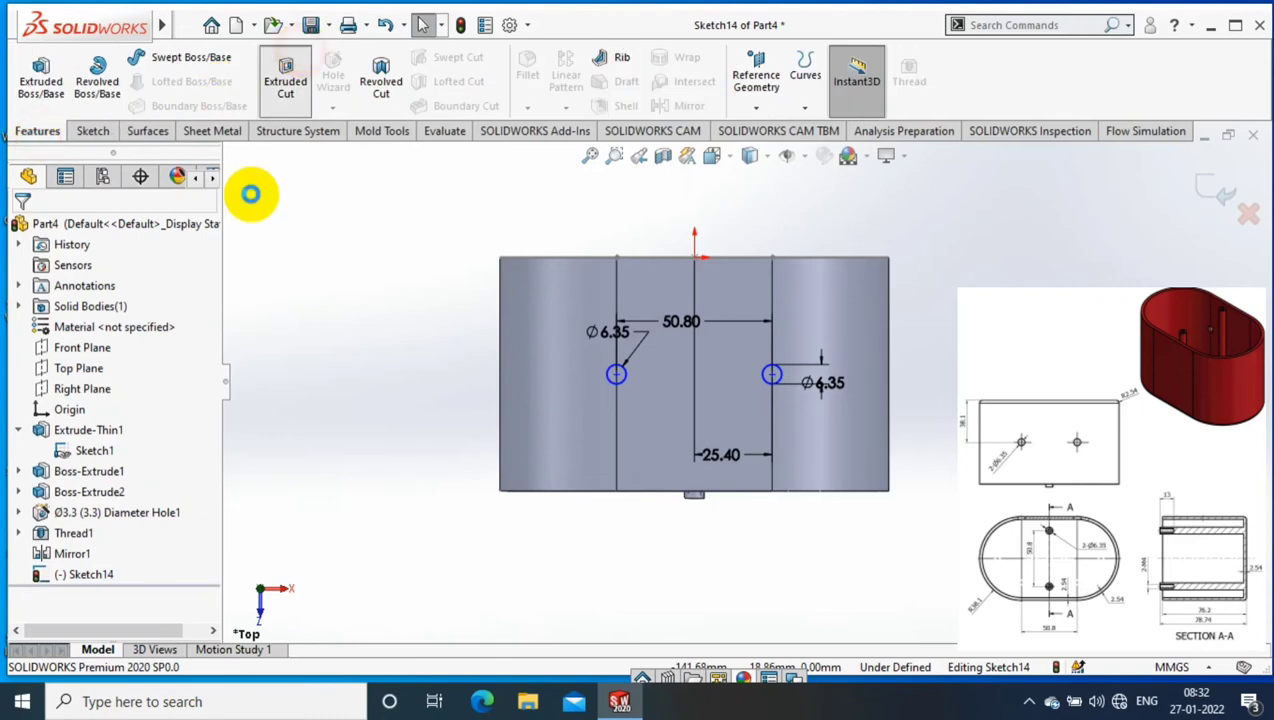
{"action": "left_click", "coordinate": [125, 342]}
{"action": "left_click", "coordinate": [100, 378]}
{"action": "left_click", "coordinate": [23, 231]}
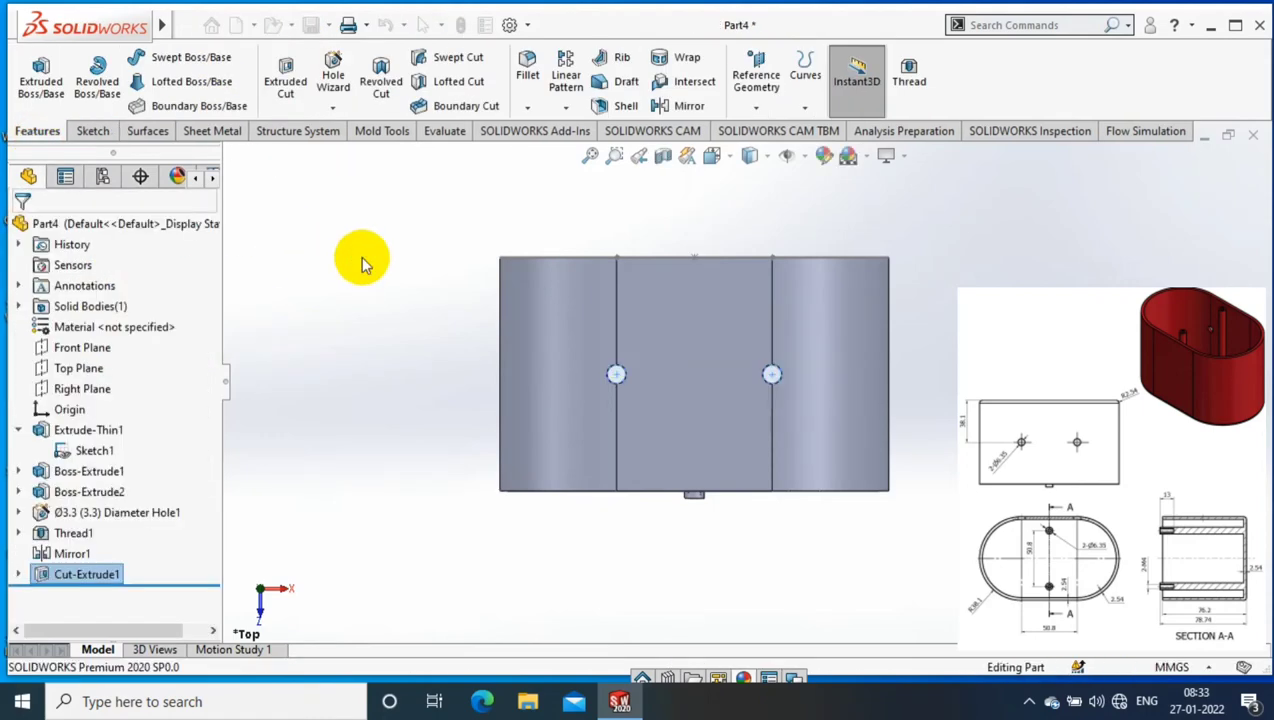
{"action": "middle_click_drag", "start_coordinate": [720, 512], "coordinate": [734, 520]}
{"action": "mouse_move", "coordinate": [892, 508]}
{"action": "middle_mouse_down"}
{"action": "mouse_move", "coordinate": [1066, 228]}
{"action": "mouse_move", "coordinate": [1047, 137]}
{"action": "middle_mouse_up"}
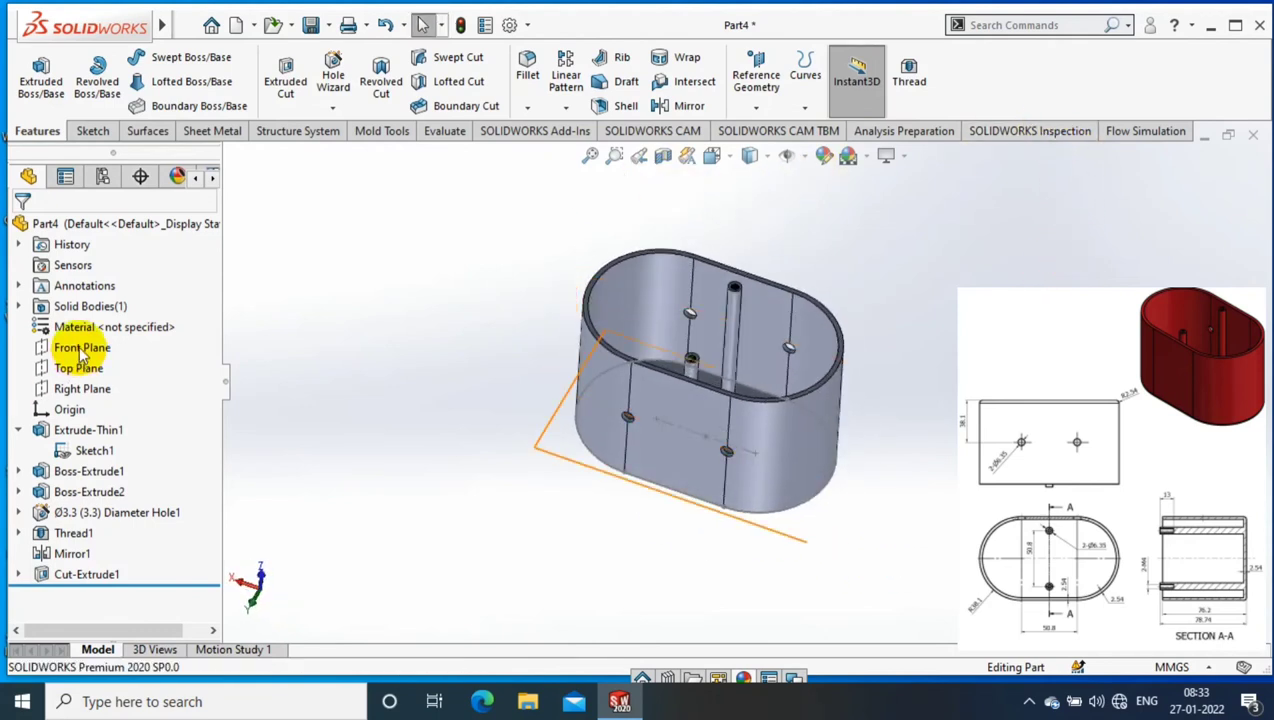
Step: Inspect a section view through the Right Plane, then close it
{"action": "left_click", "coordinate": [93, 389]}
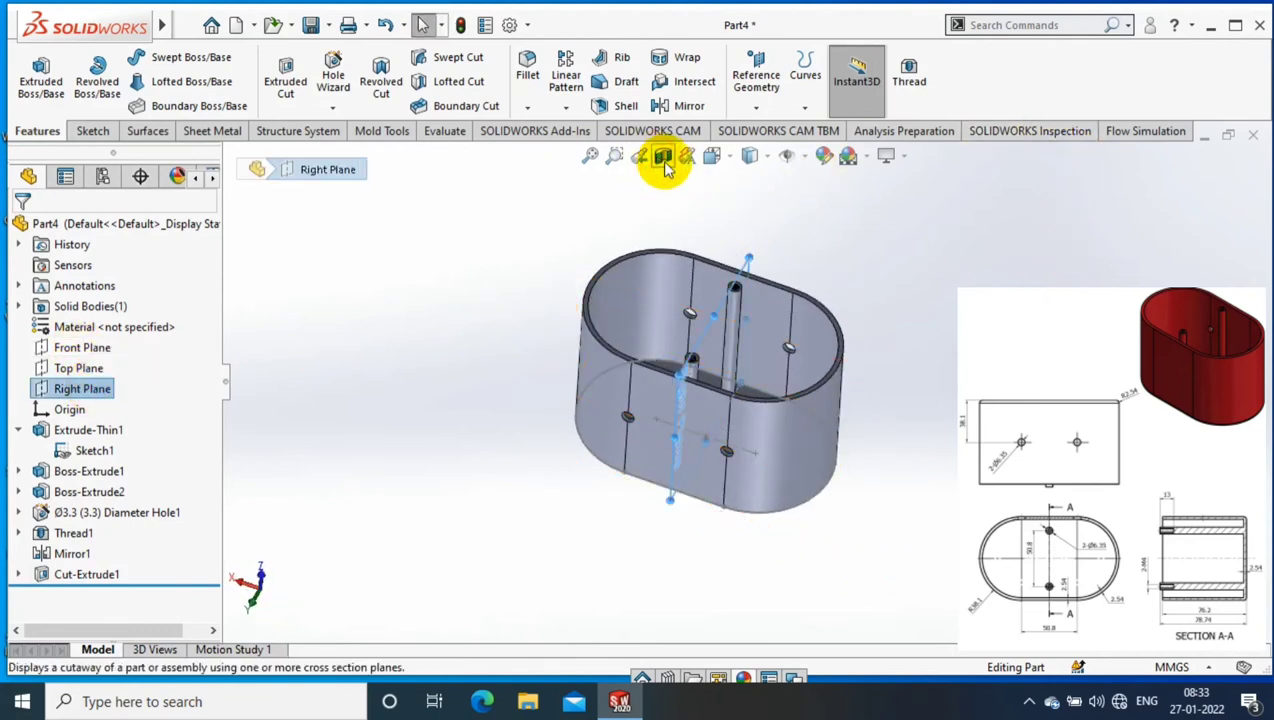
{"action": "mouse_move", "coordinate": [924, 345]}
{"action": "middle_mouse_down"}
{"action": "mouse_move", "coordinate": [864, 273]}
{"action": "mouse_move", "coordinate": [847, 287]}
{"action": "mouse_move", "coordinate": [864, 260]}
{"action": "mouse_move", "coordinate": [890, 264]}
{"action": "middle_mouse_up"}
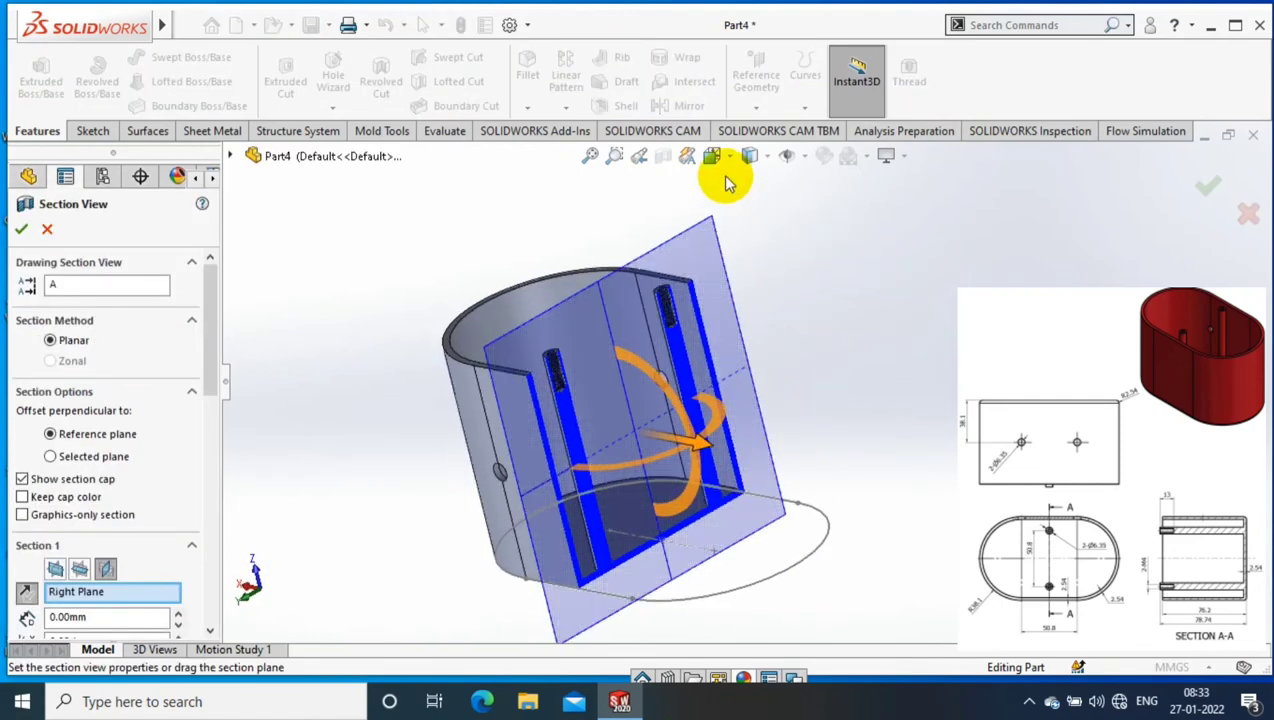
{"action": "key", "text": "Escape"}
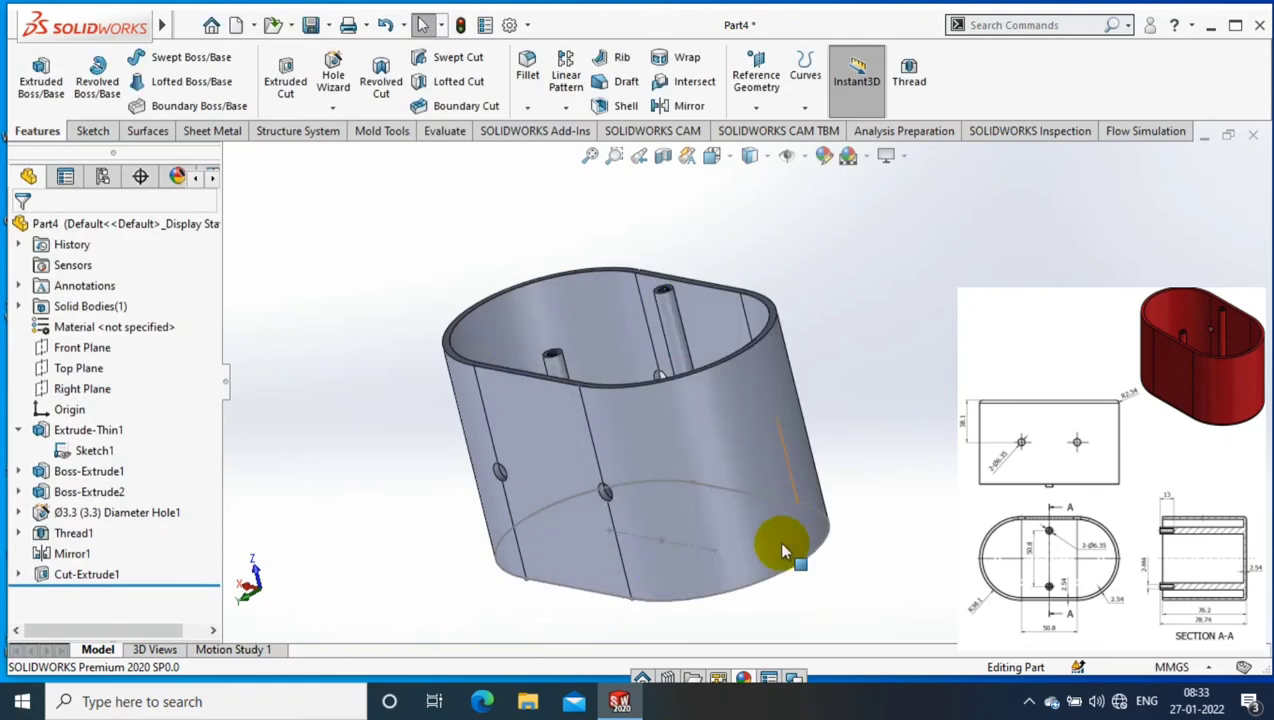
Step: Orbit into the open top and bring up options for the outer wall face
{"action": "right_click", "coordinate": [757, 588]}
{"action": "right_click", "coordinate": [648, 585]}
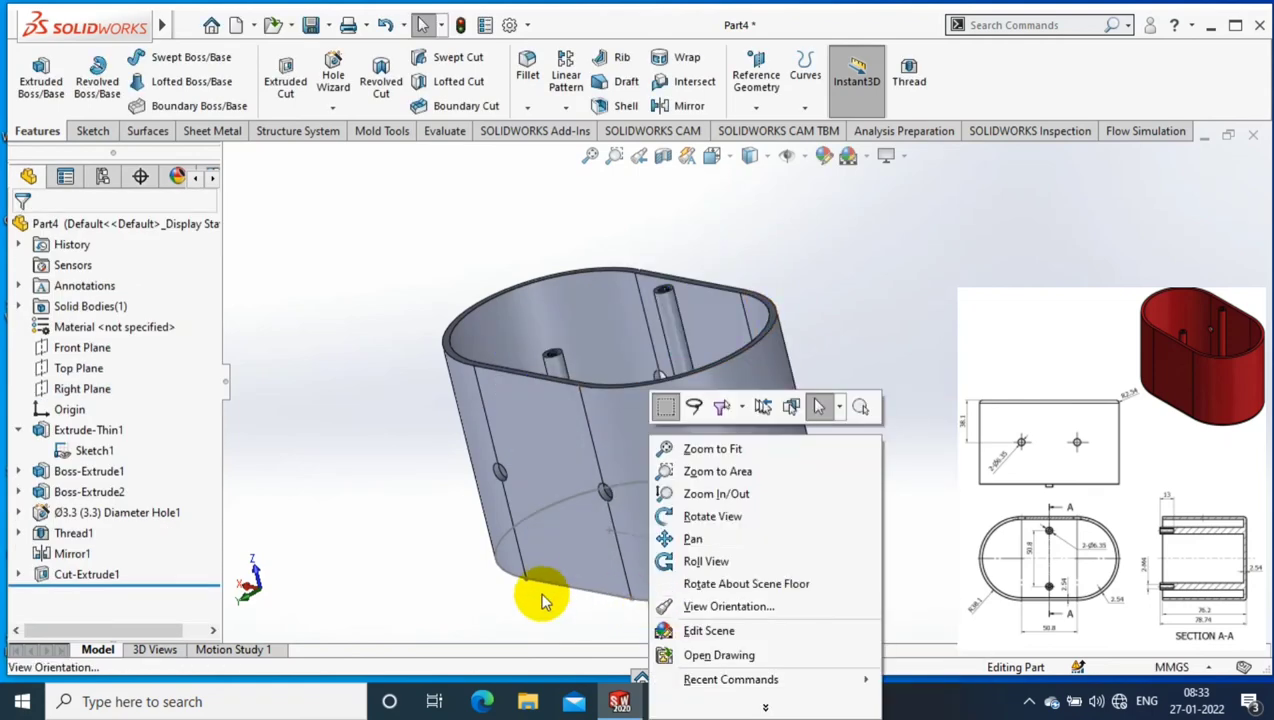
{"action": "left_click", "coordinate": [551, 583]}
{"action": "right_click", "coordinate": [551, 583]}
{"action": "mouse_move", "coordinate": [612, 392]}
{"action": "middle_mouse_down"}
{"action": "mouse_move", "coordinate": [916, 364]}
{"action": "mouse_move", "coordinate": [671, 452]}
{"action": "middle_mouse_up"}
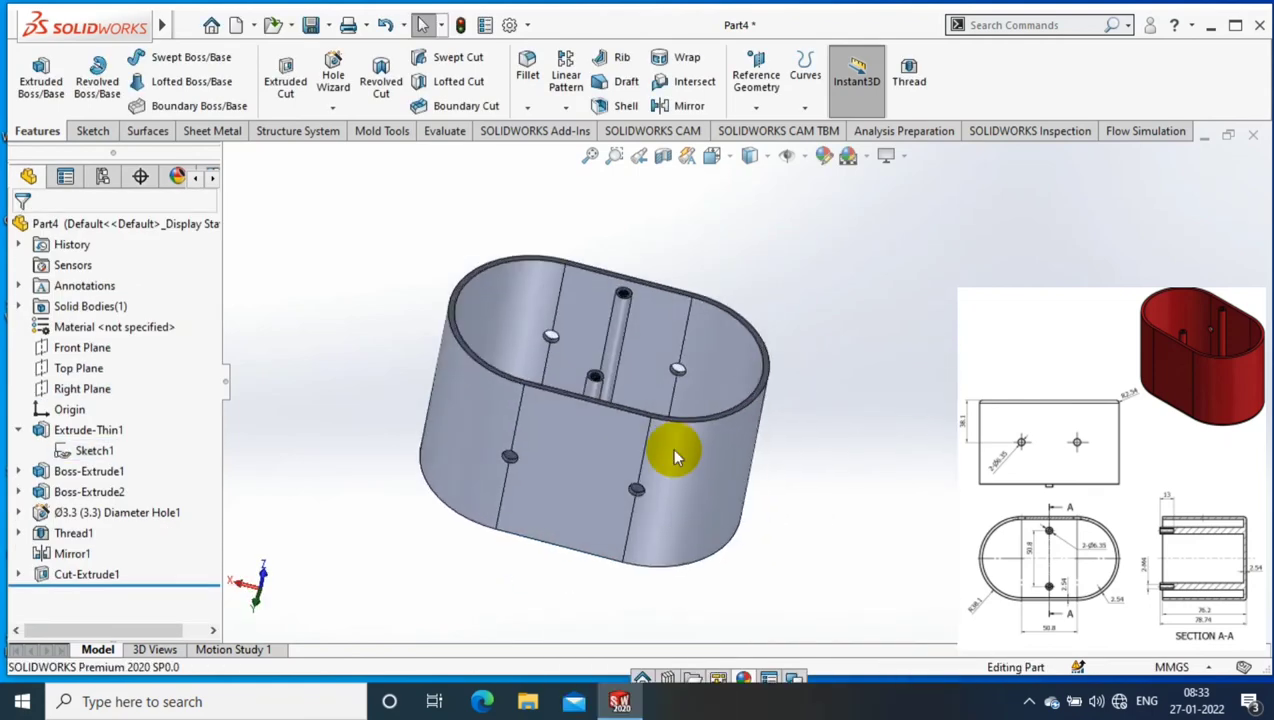
{"action": "right_click", "coordinate": [673, 455]}
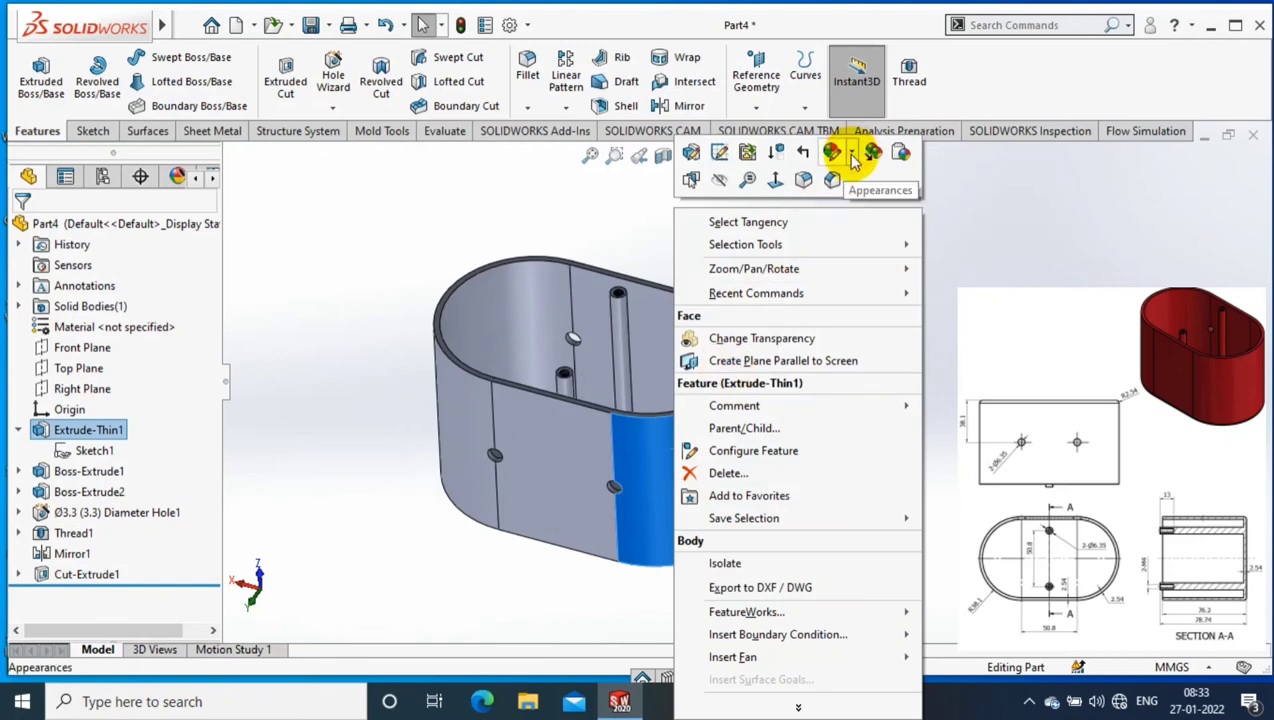
Step: Apply a red swatch to the whole body's appearance
{"action": "left_click", "coordinate": [852, 158]}
{"action": "left_click", "coordinate": [848, 233]}
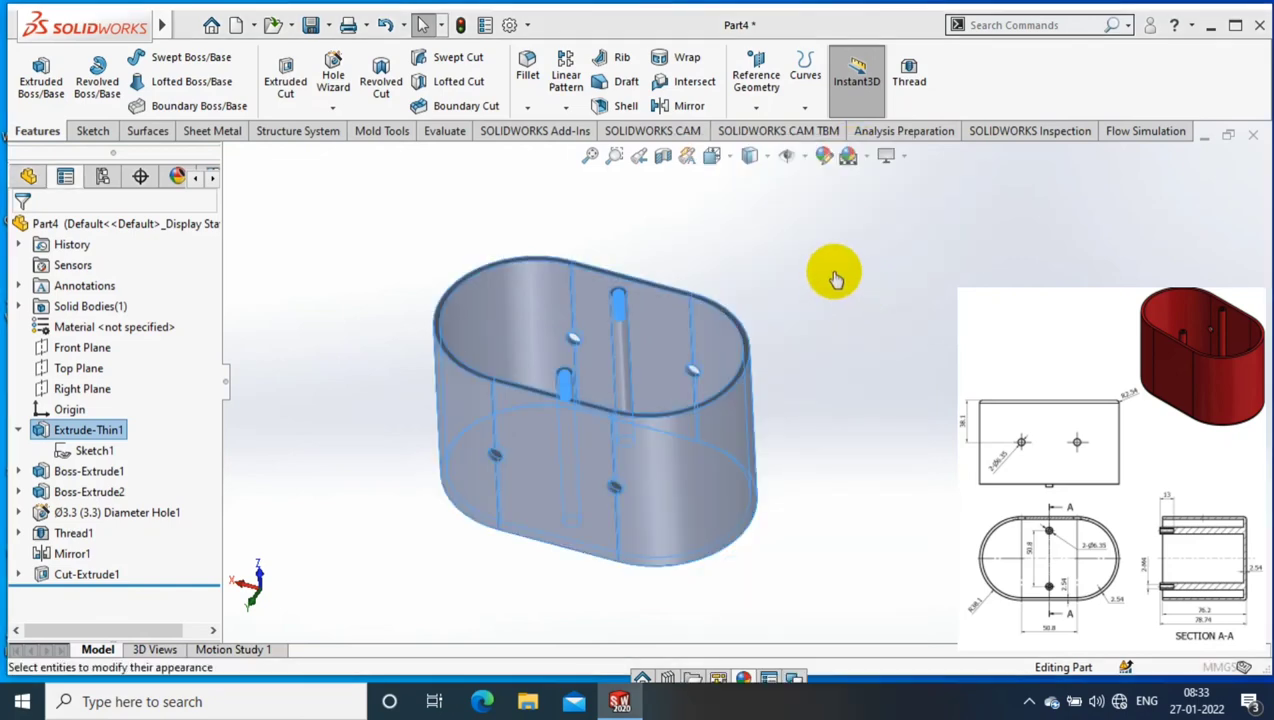
{"action": "left_click", "coordinate": [70, 600]}
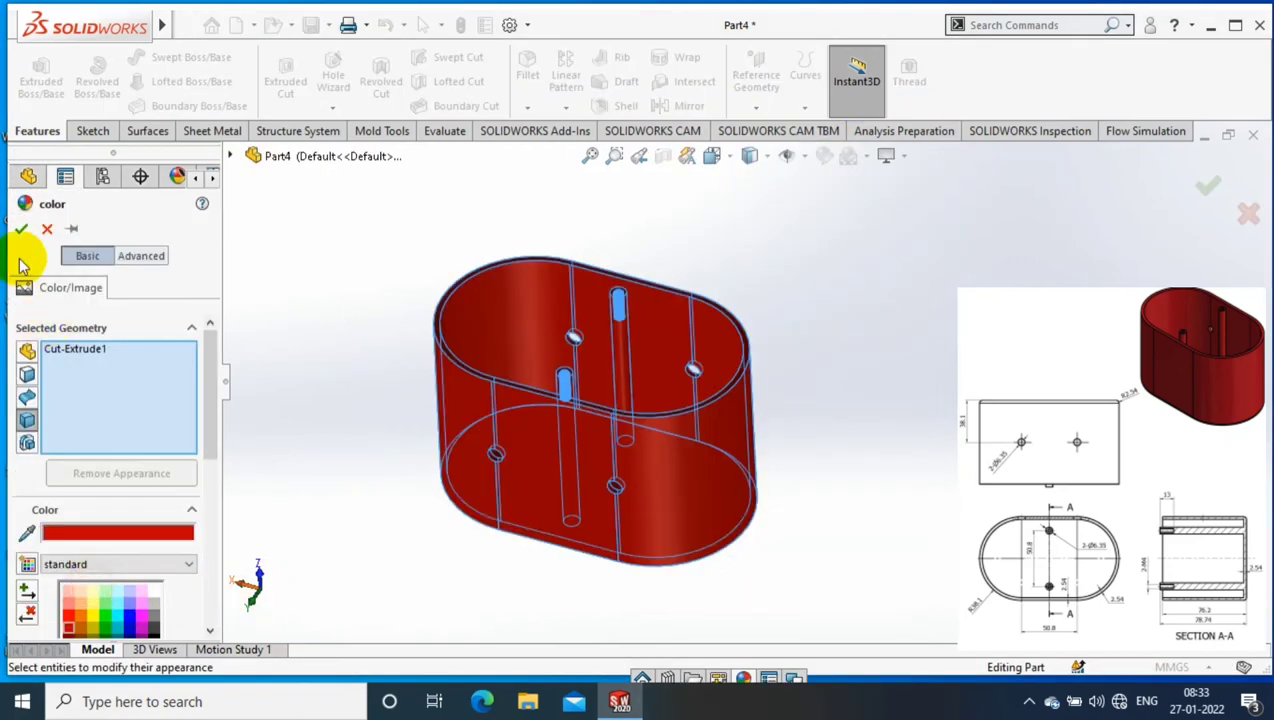
{"action": "left_click", "coordinate": [21, 228]}
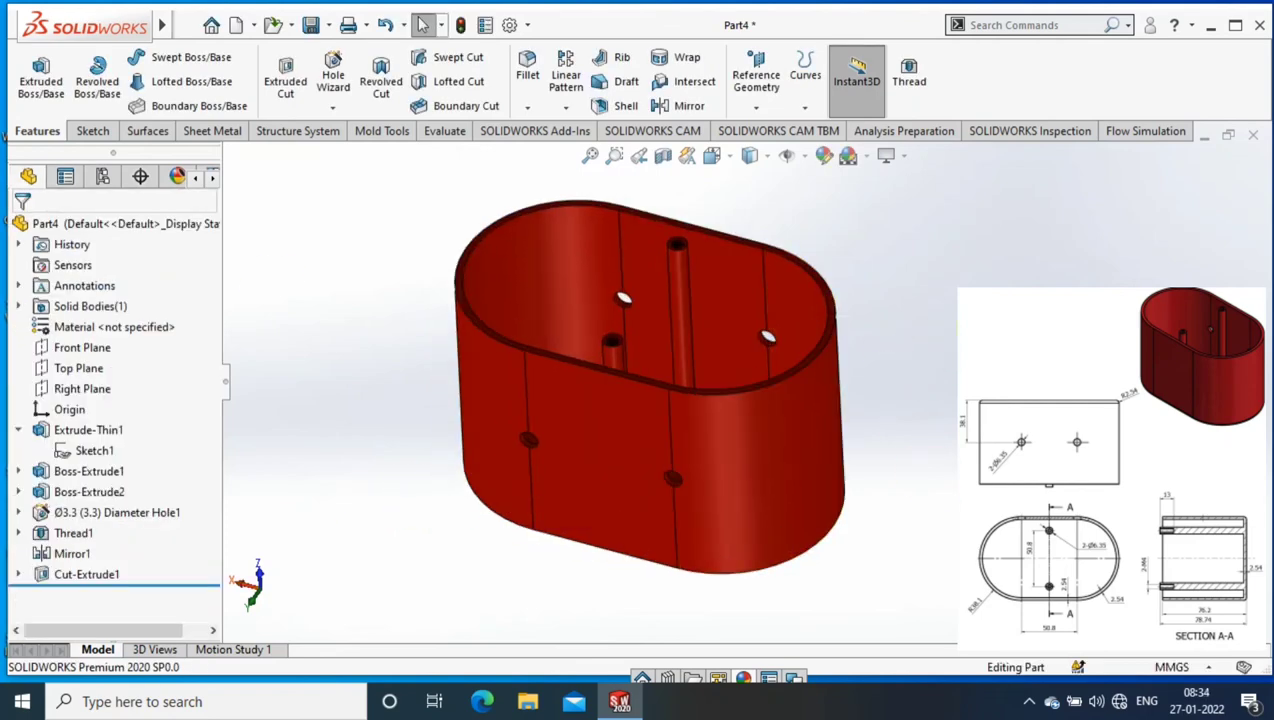